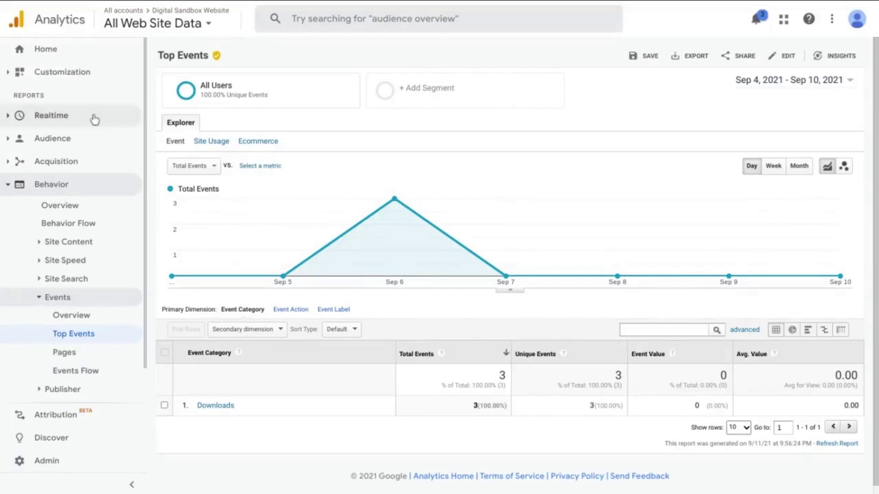
- Open the Top Events report from the Events reports under Behavior
click(65, 52)
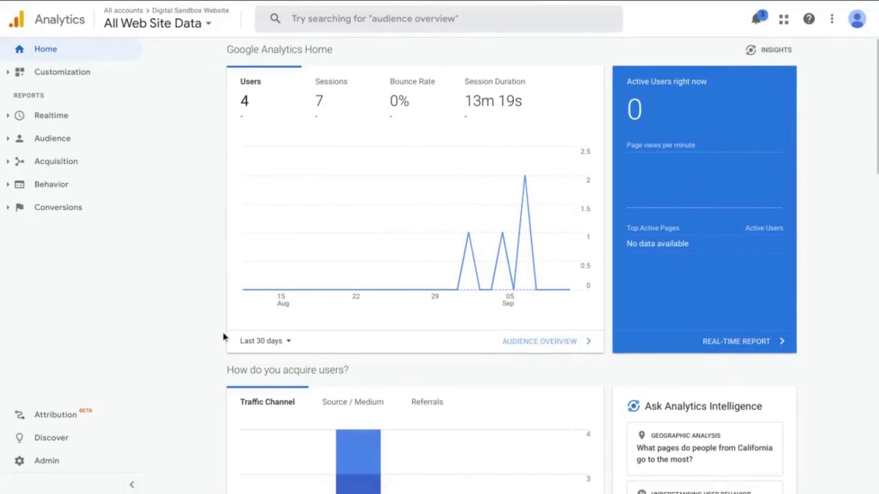
click(51, 186)
click(57, 299)
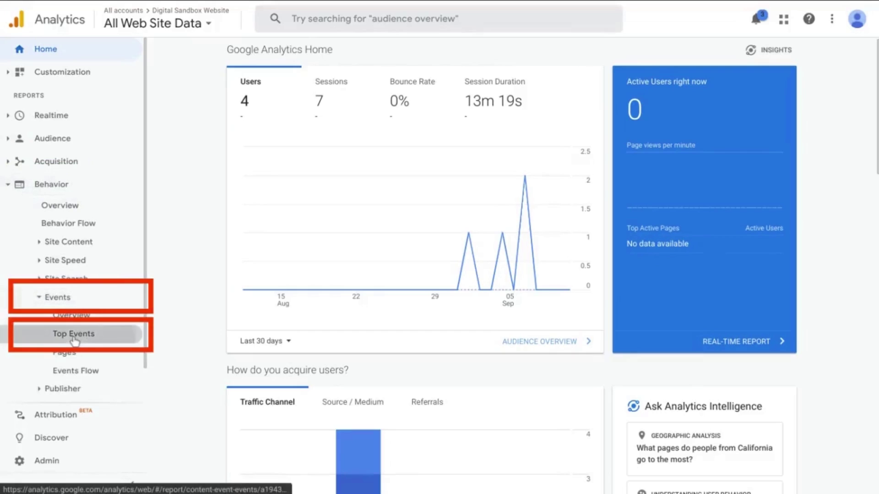
click(72, 338)
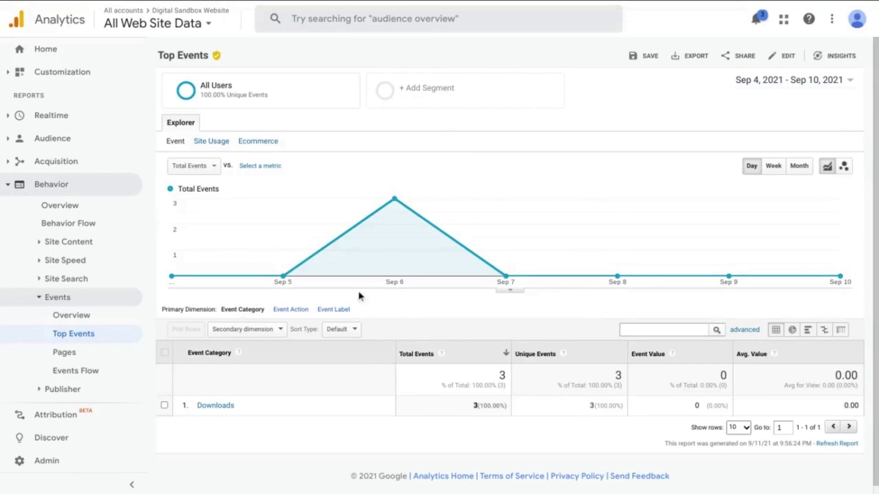
- Drill into the Downloads event category and its pdf event action to examine the individual downloaded file URLs
mouse_move(321, 219)
click(221, 409)
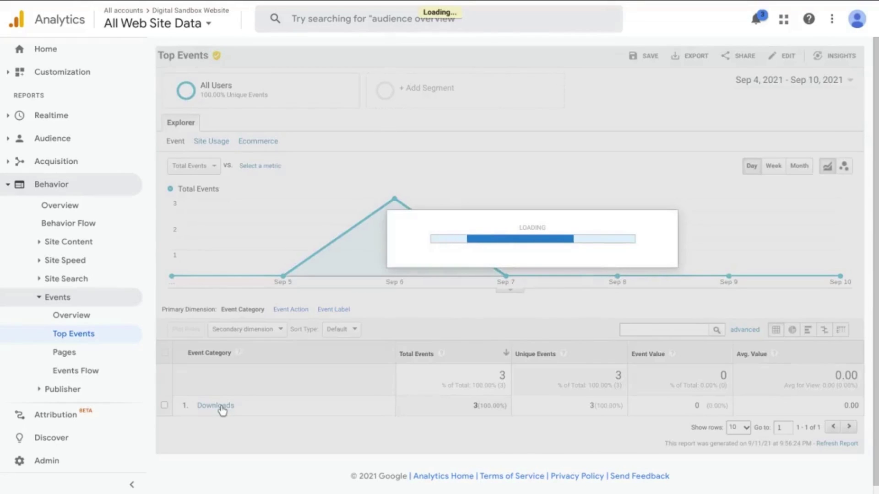
scroll(220, 368, down, 1)
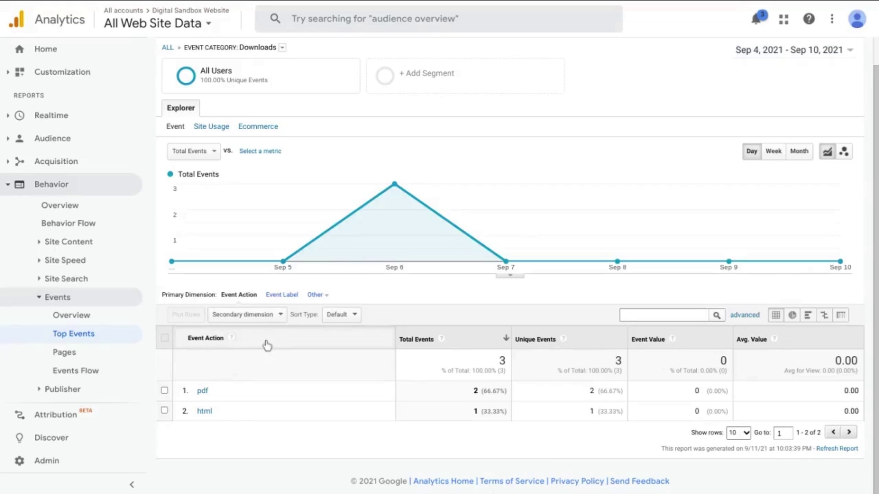
click(203, 391)
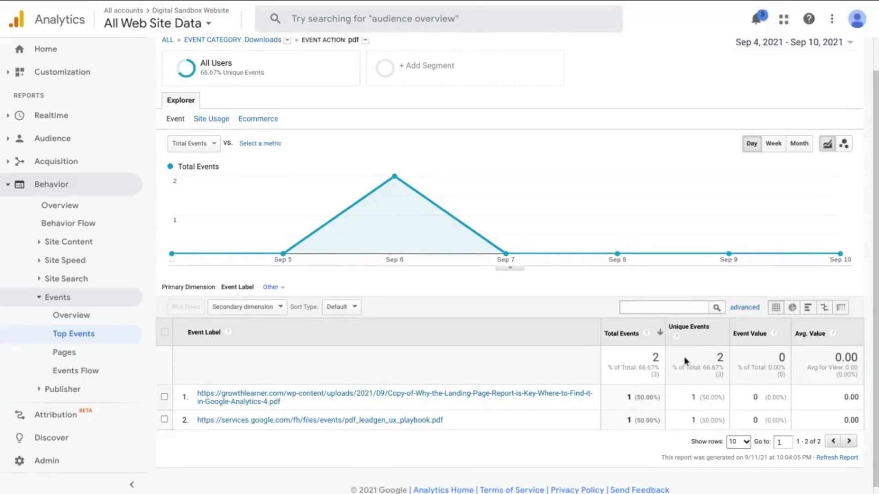
mouse_move(676, 339)
- Switch to the Digital Sandbox Website - GA4 property
scroll(186, 96, up, 1)
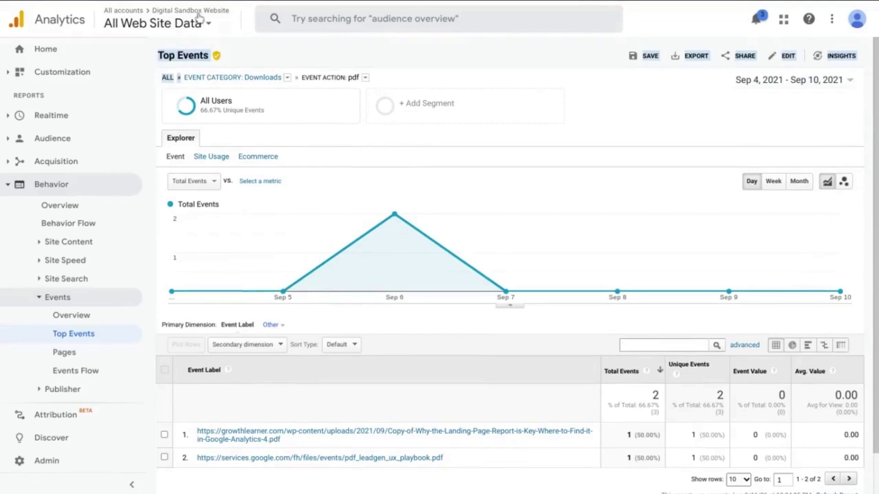
click(183, 23)
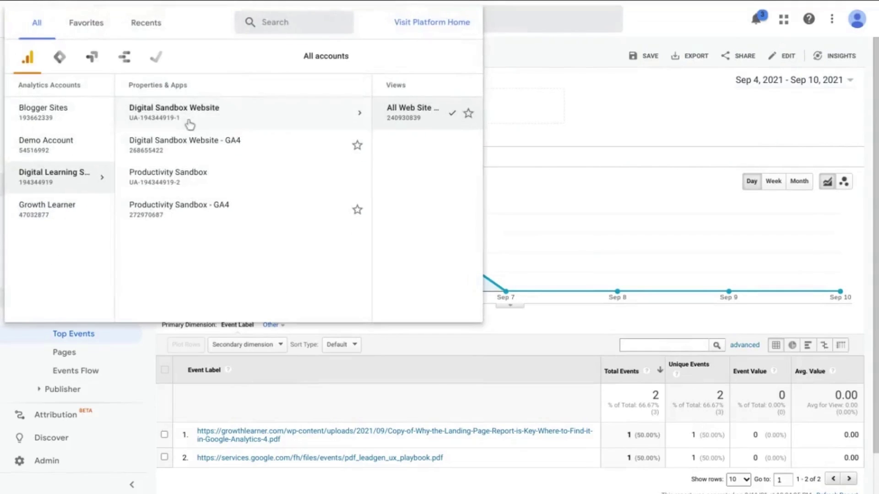
click(186, 157)
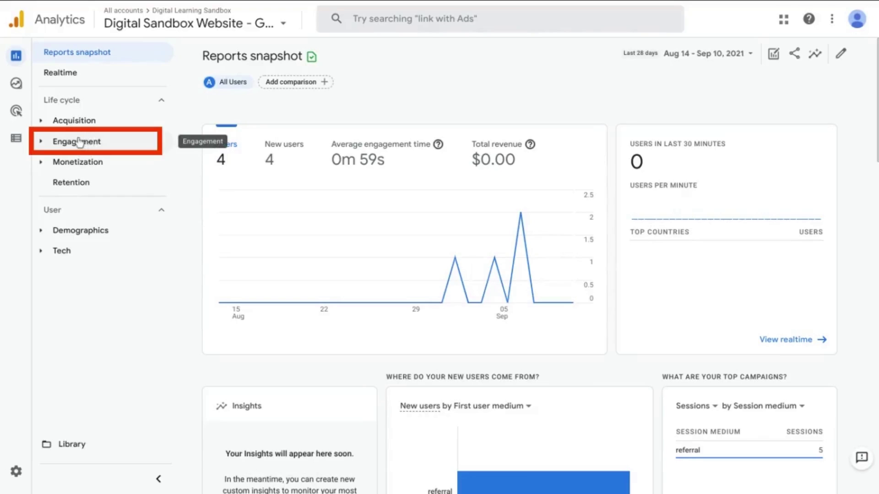
- Open the Engagement Events report and view the details of the file_download event
click(80, 142)
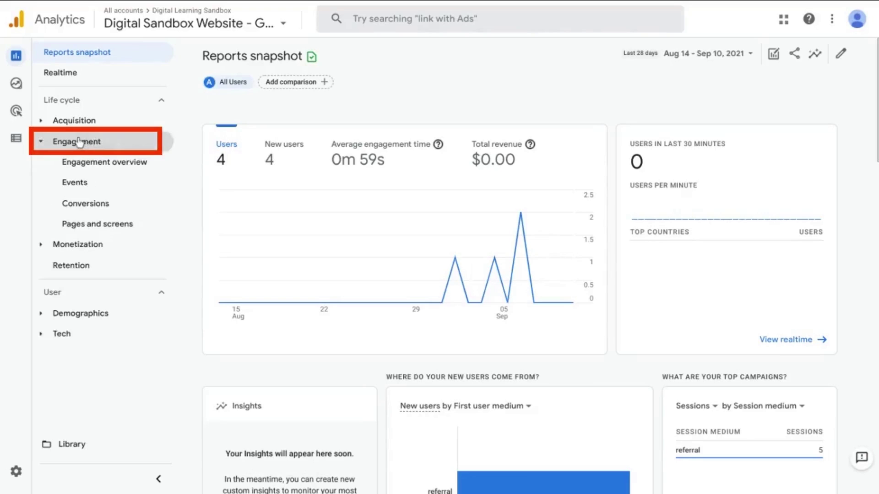
click(73, 184)
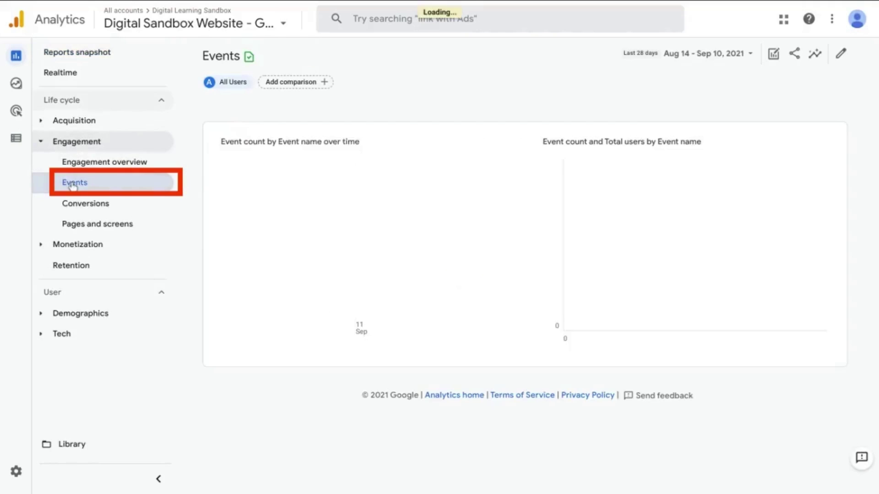
scroll(286, 194, down, 3)
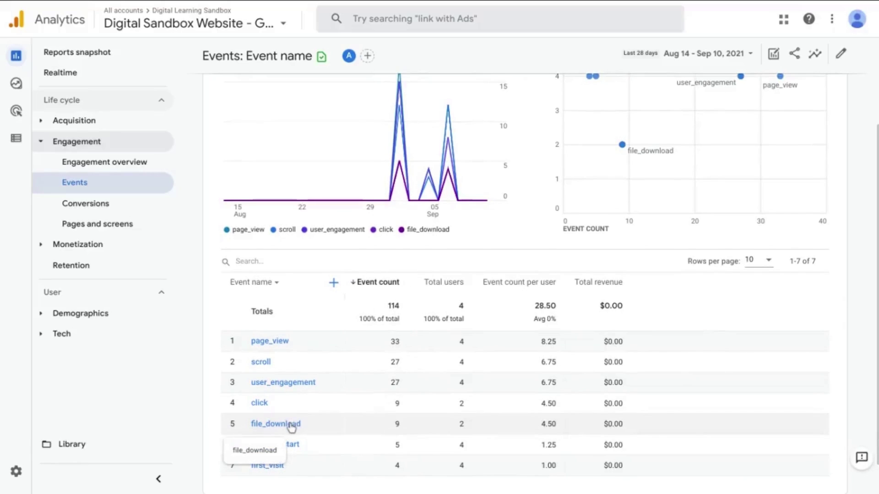
click(290, 425)
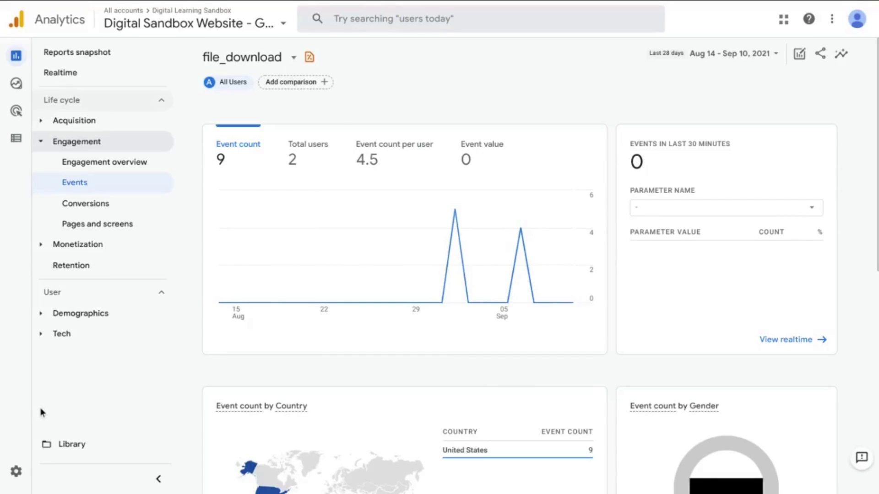
- View the property's web data stream and check the full list of interactions that enhanced measurement covers, leaving its details closed
click(16, 475)
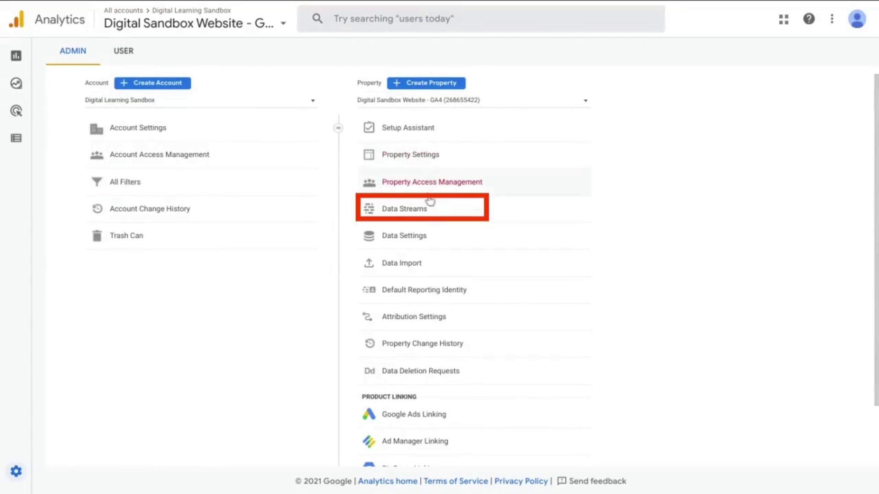
click(425, 208)
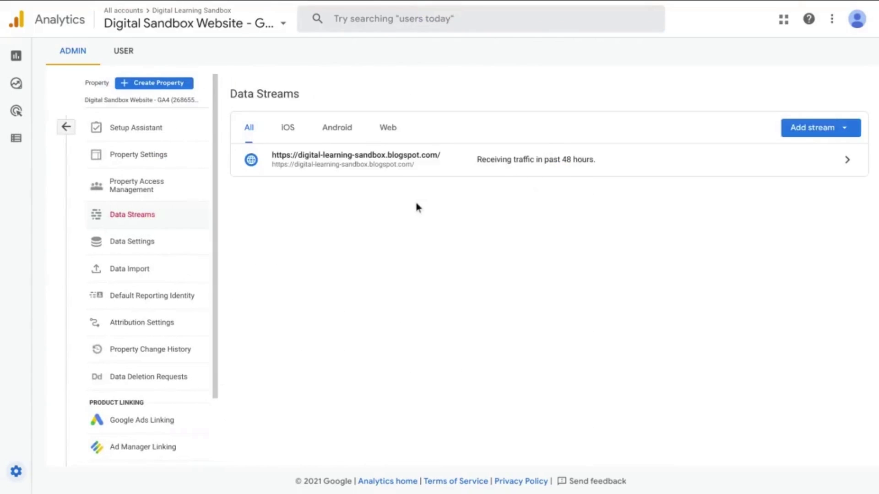
click(345, 157)
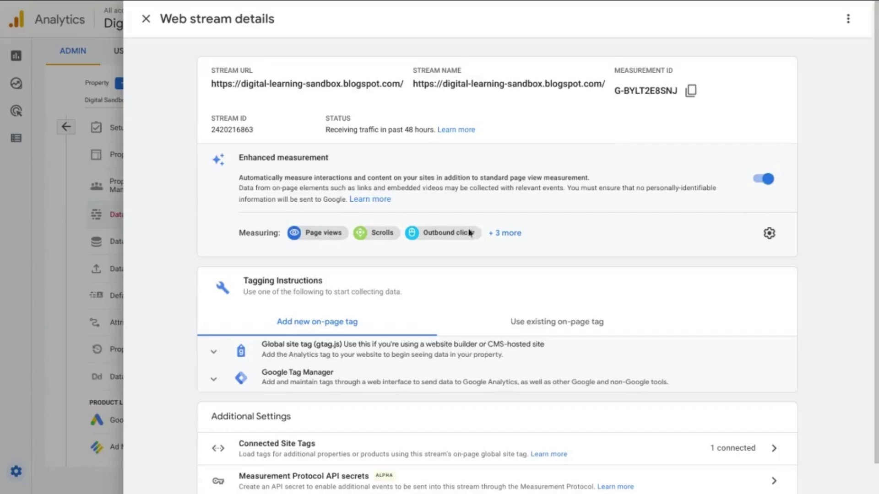
click(508, 234)
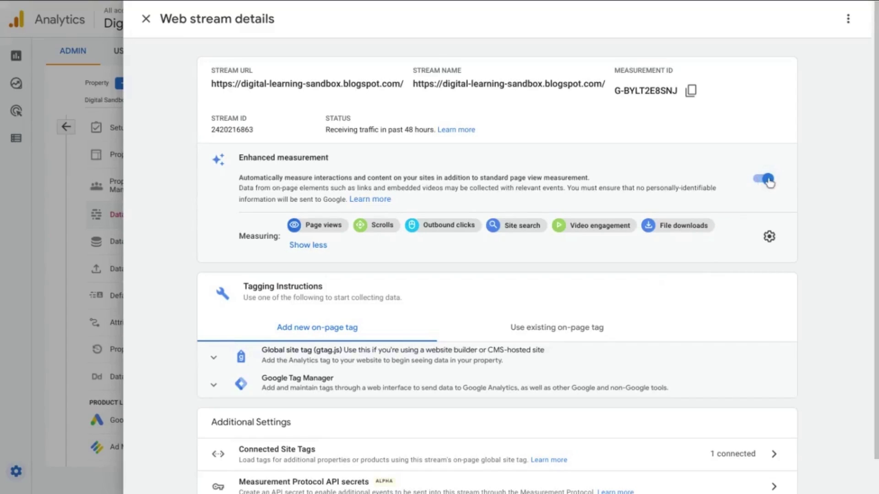
click(145, 20)
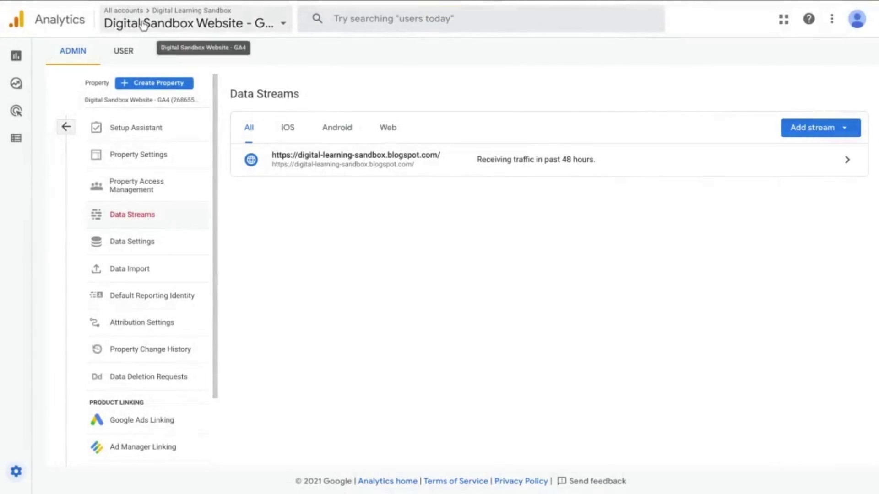
- Create a new Free form exploration
mouse_move(17, 77)
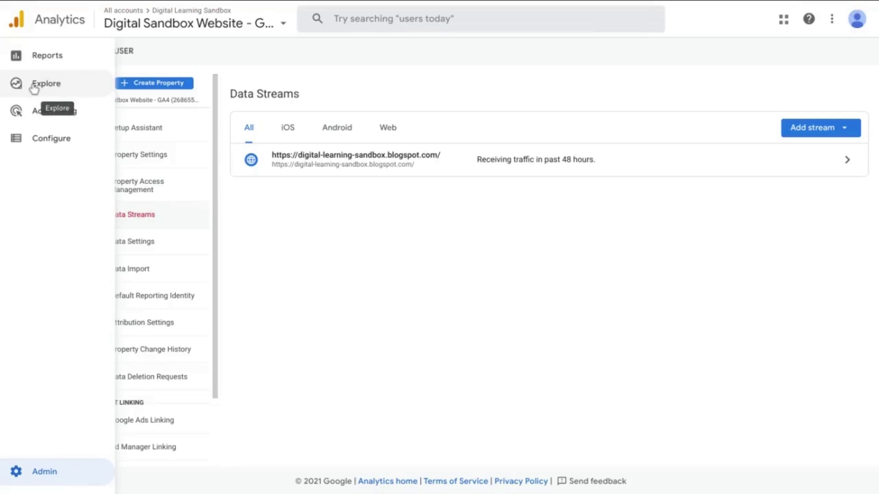
click(34, 85)
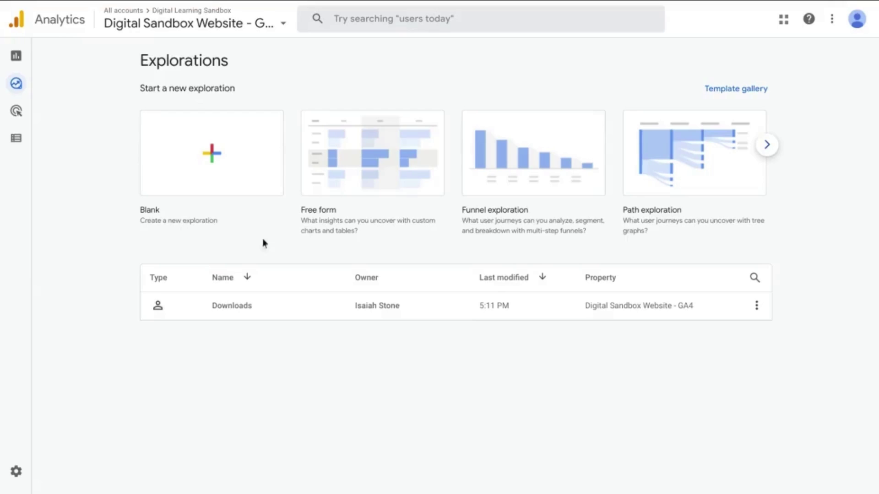
click(357, 171)
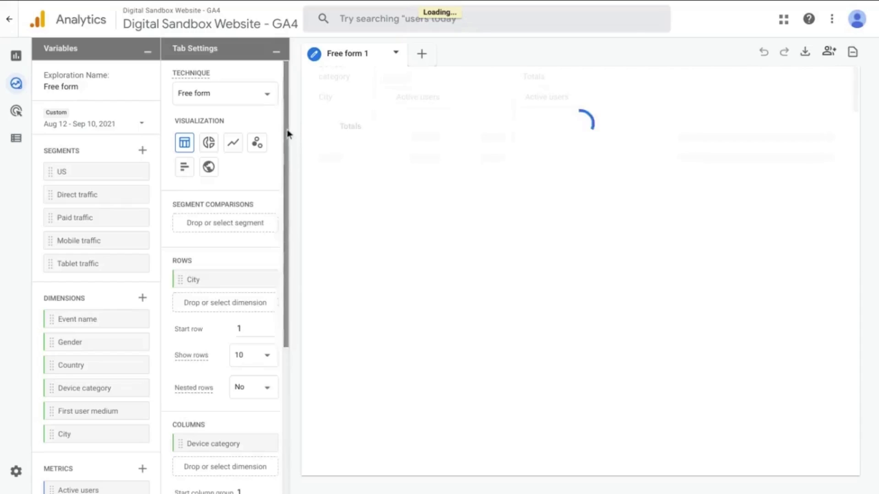
- Name the exploration Downloads and replace the City row dimension with Event name
click(68, 88)
click(69, 87)
text(Down)
key(ctrl+a)
text(Downloads)
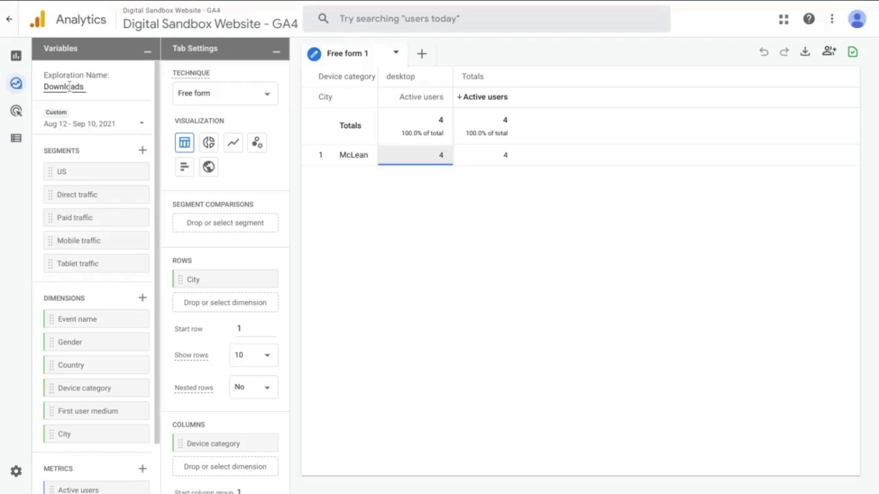
scroll(92, 221, down, 1)
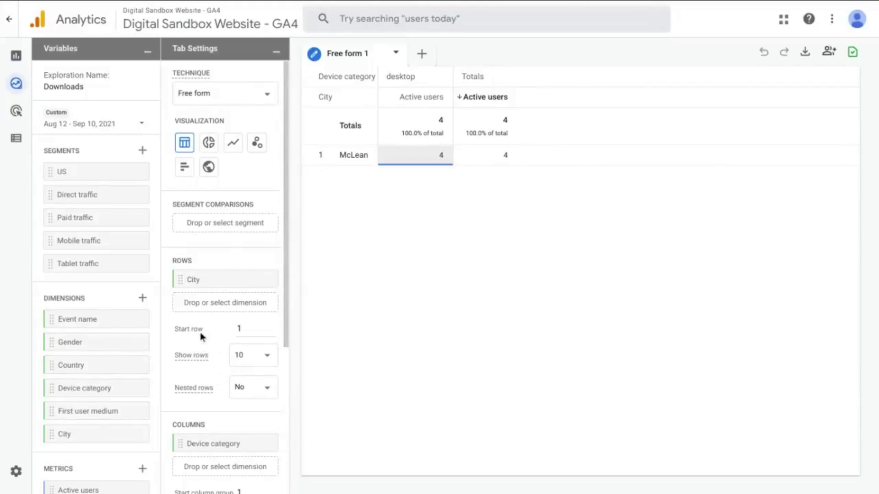
drag(80, 320, 215, 280)
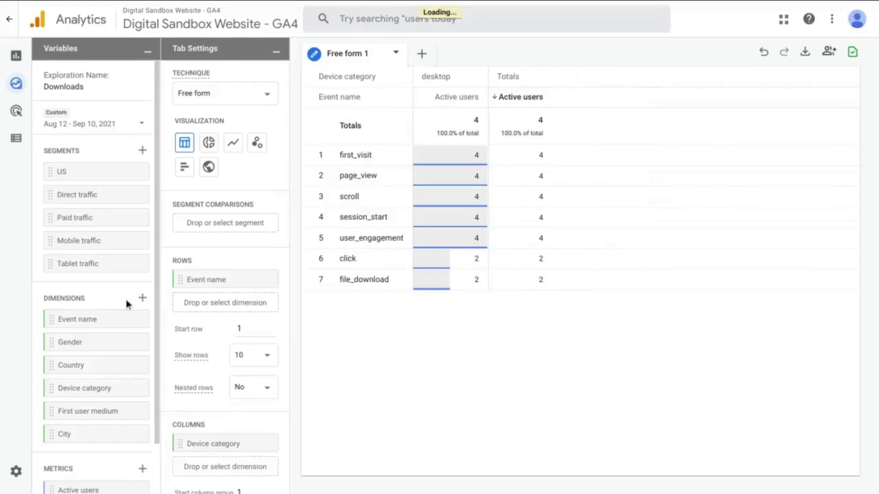
- Find the file dimensions by searching for "file" and add File extension and File name to the exploration's variables
click(142, 298)
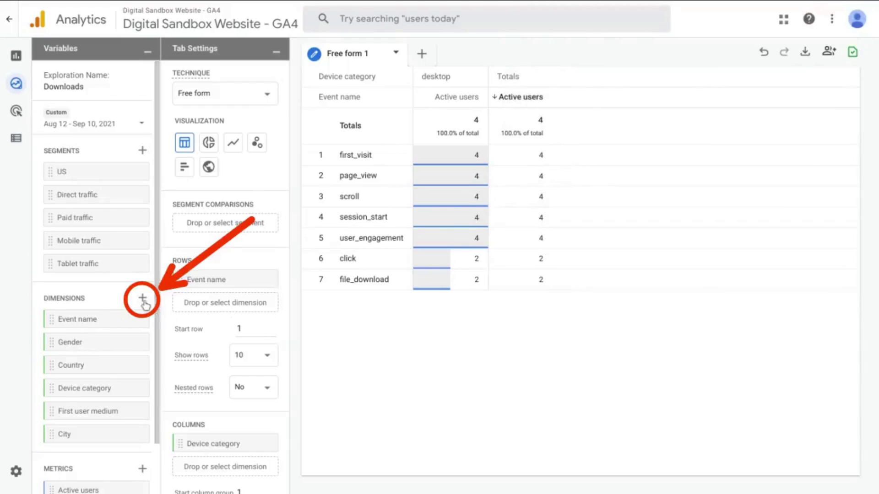
click(142, 300)
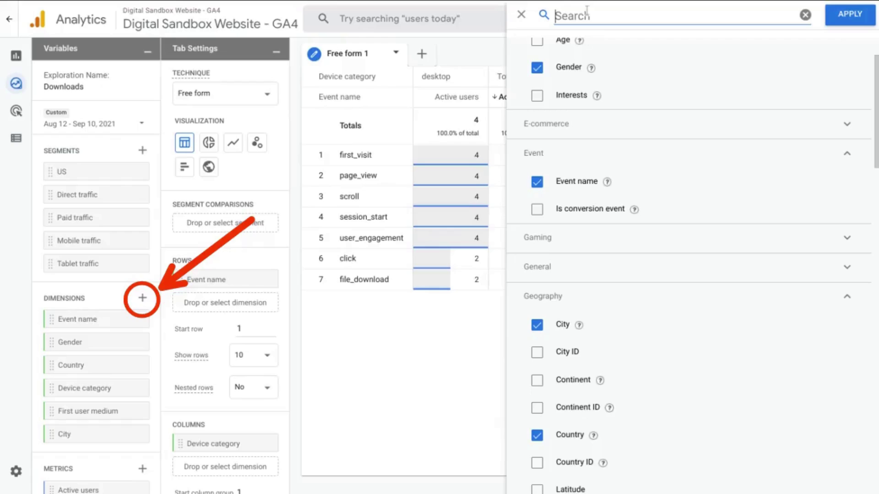
text(file)
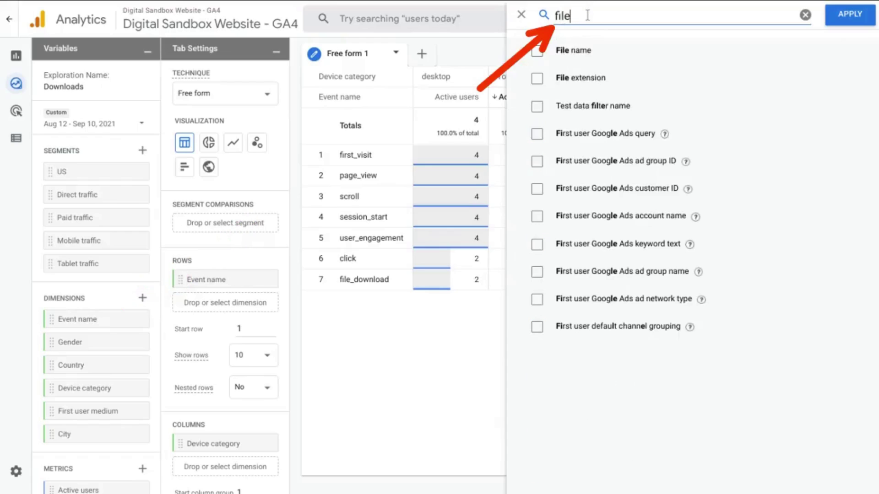
click(538, 82)
click(536, 52)
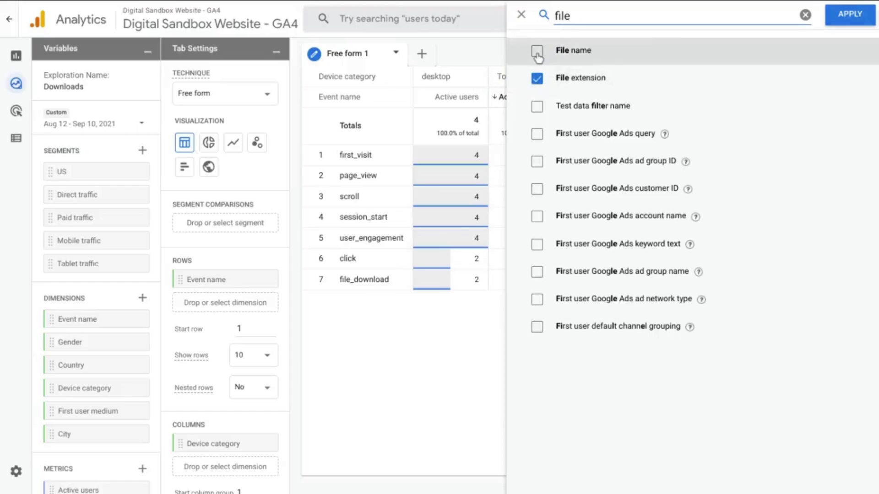
click(850, 16)
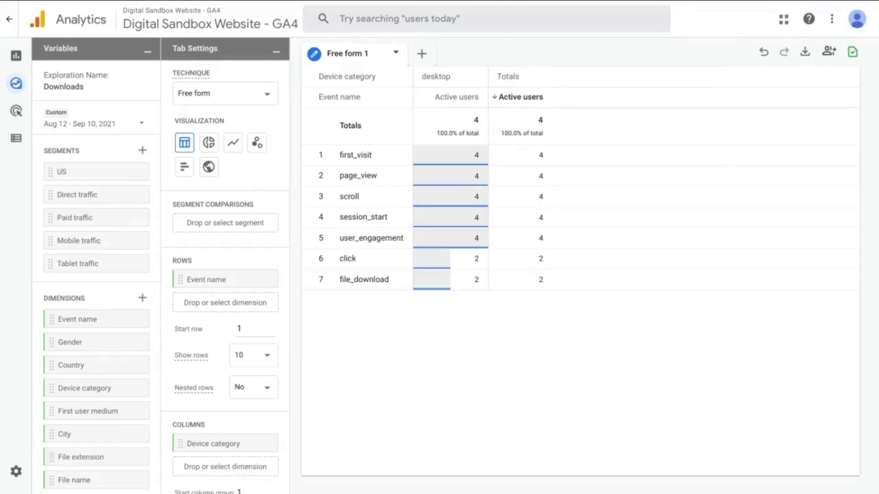
- Add File extension and File name as row dimensions beneath Event name
scroll(75, 403, down, 2)
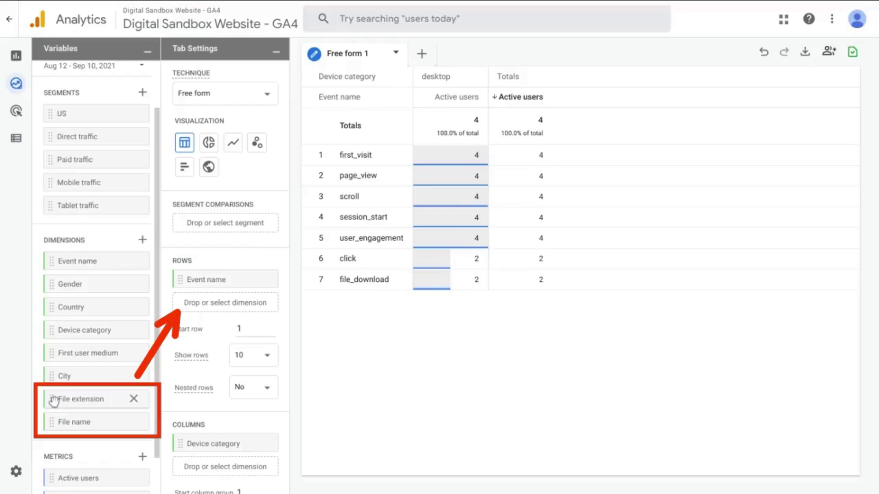
mouse_move(52, 401)
mouse_down()
mouse_move(166, 326)
mouse_move(180, 303)
mouse_up()
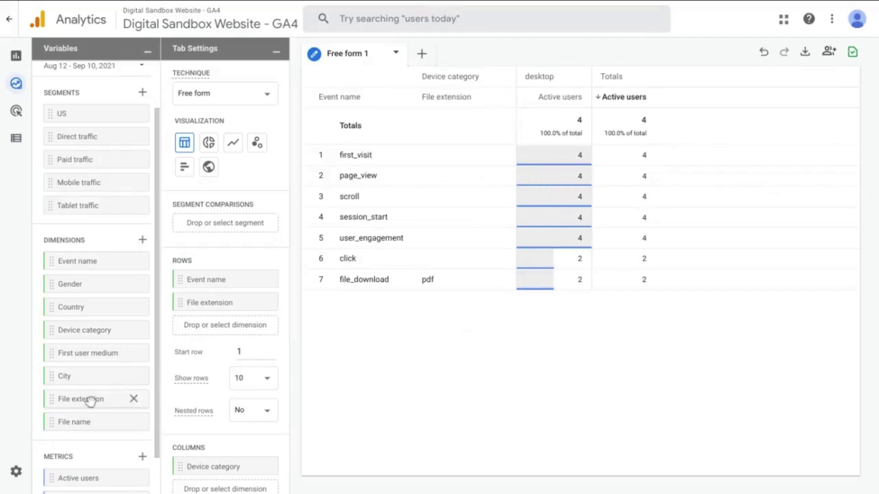
drag(53, 421, 186, 326)
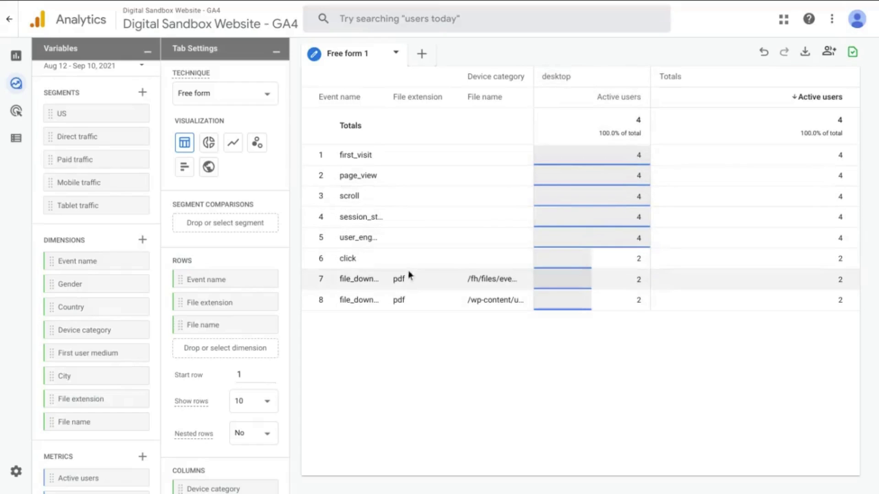
- Set the table's nested rows option to Yes
scroll(216, 311, down, 2)
scroll(219, 305, down, 1)
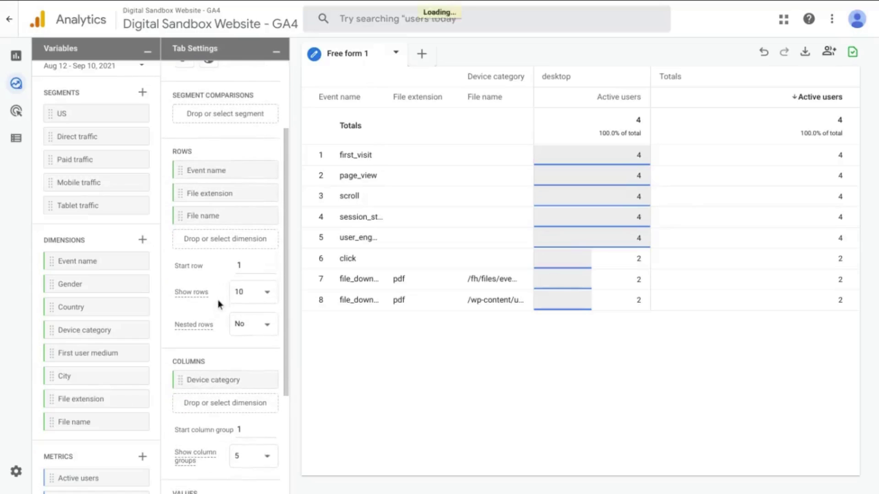
click(255, 331)
click(242, 348)
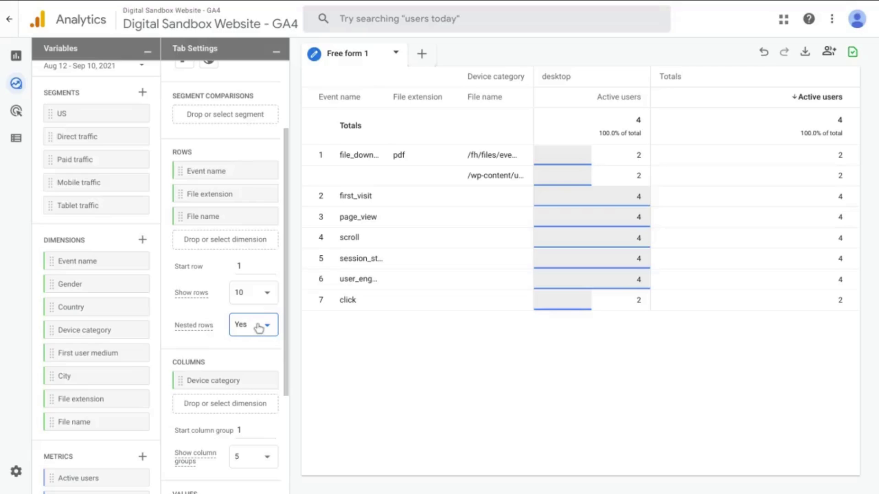
click(248, 335)
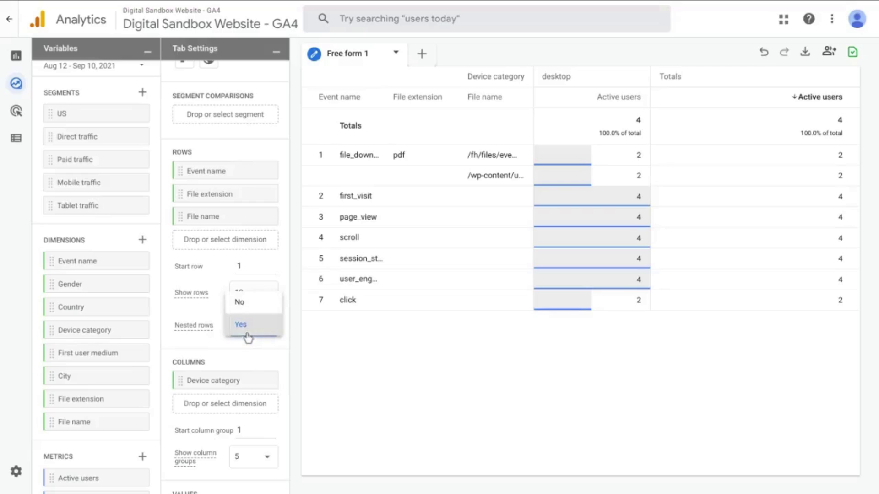
- Turn the table's nested rows off to compare the layout and set the option back to Yes
click(270, 306)
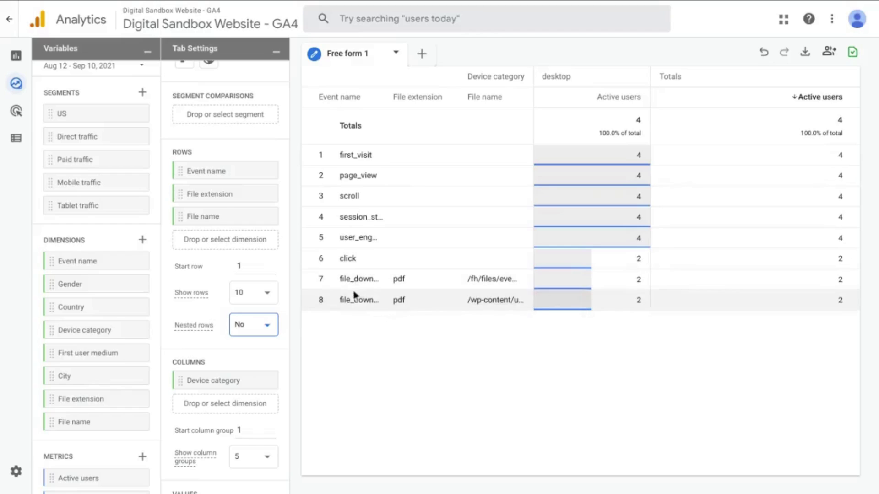
click(267, 327)
click(248, 352)
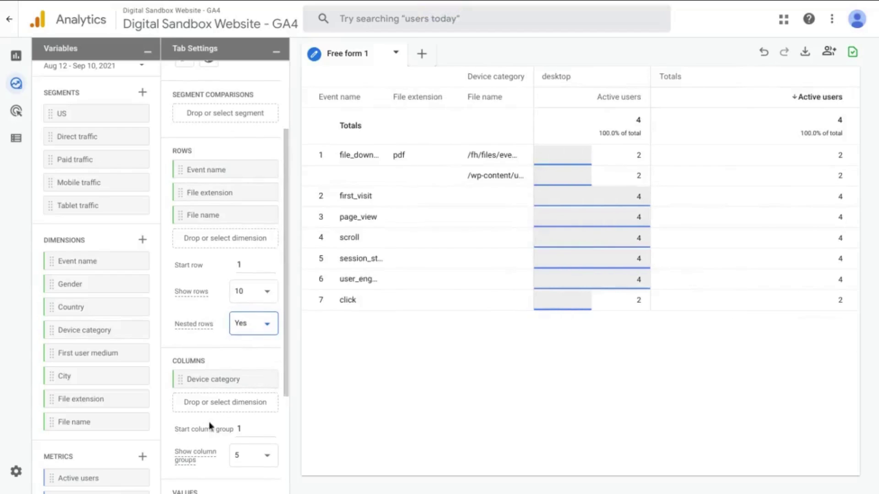
- Remove Device category from the table's columns and replace the Active users value with Event count
scroll(230, 387, down, 2)
scroll(230, 388, down, 1)
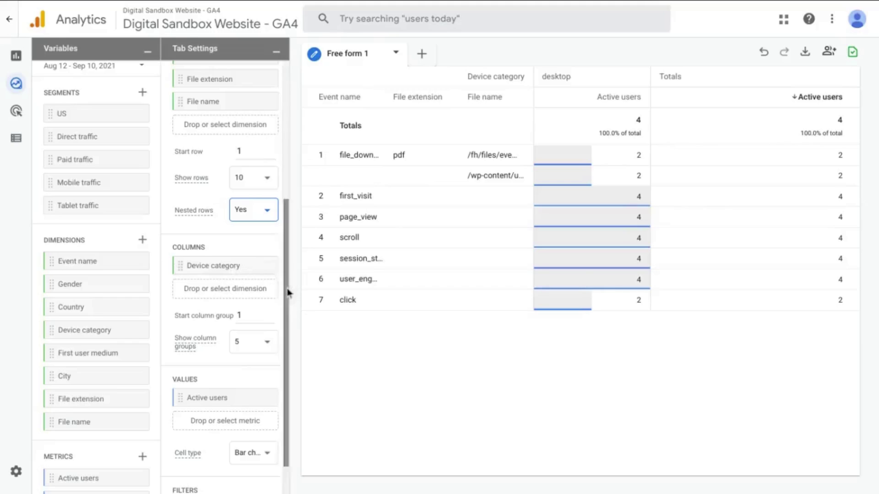
click(262, 265)
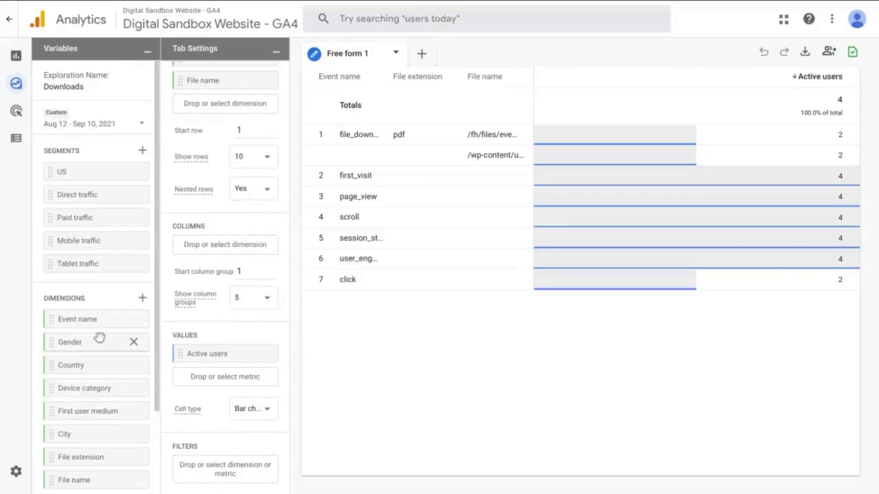
scroll(98, 337, down, 3)
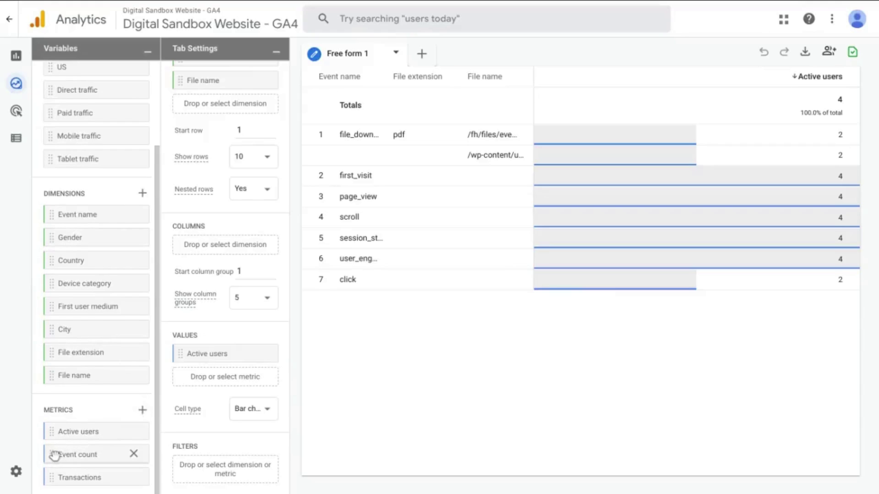
drag(54, 455, 184, 357)
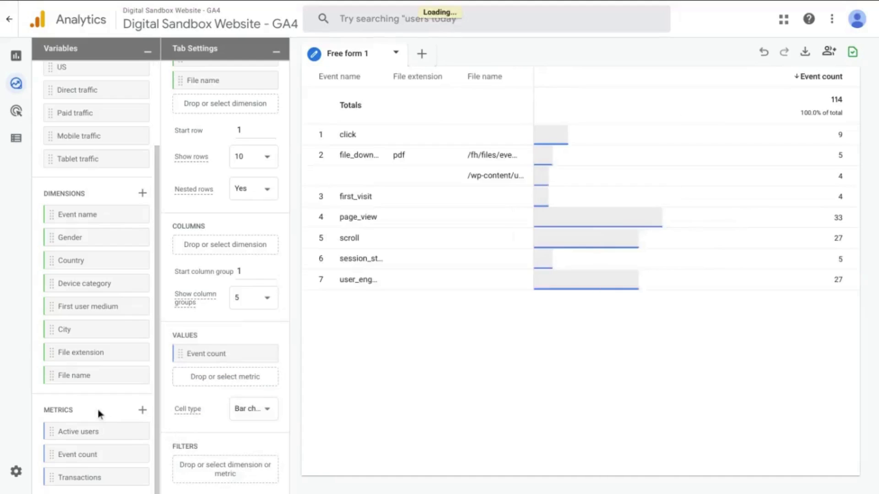
- Find the Event count per user metric by searching for "event", add it to the variables and place it below Event count as a value
click(142, 411)
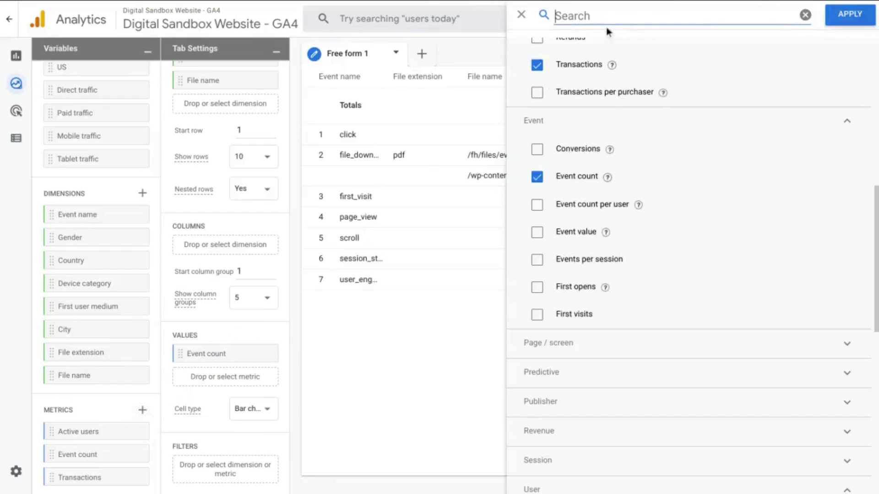
text(event)
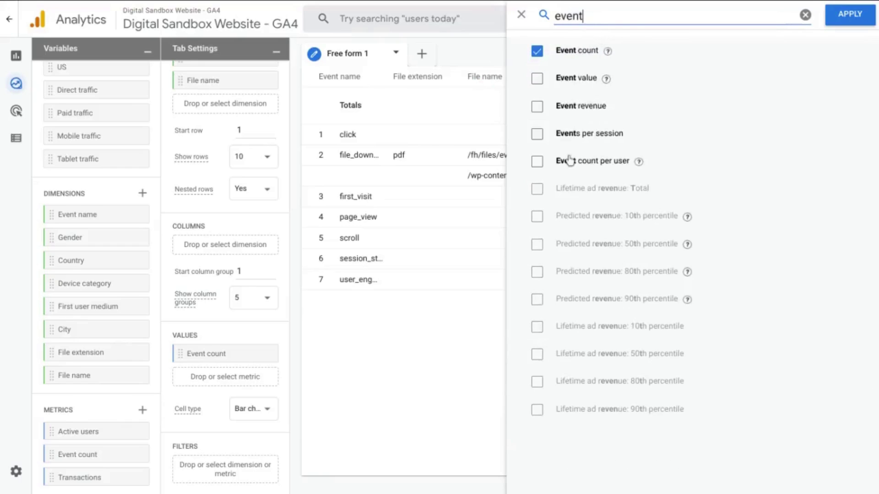
click(544, 164)
mouse_move(639, 166)
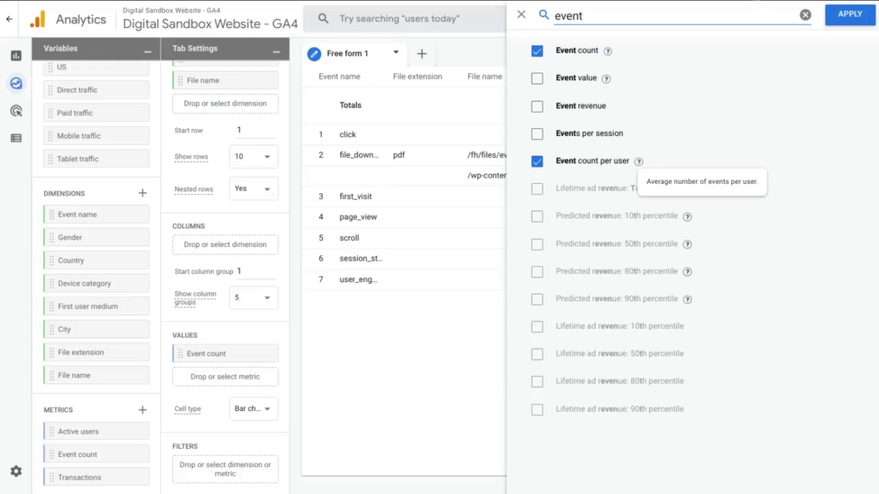
click(842, 21)
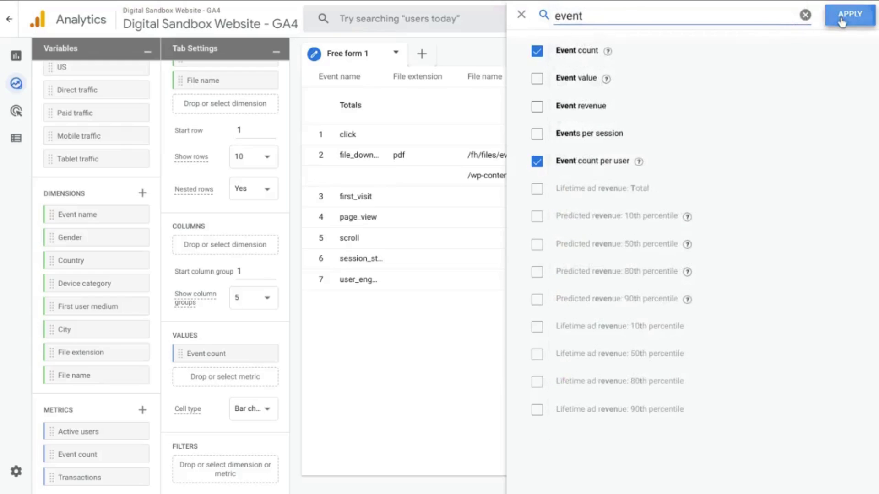
scroll(86, 388, down, 1)
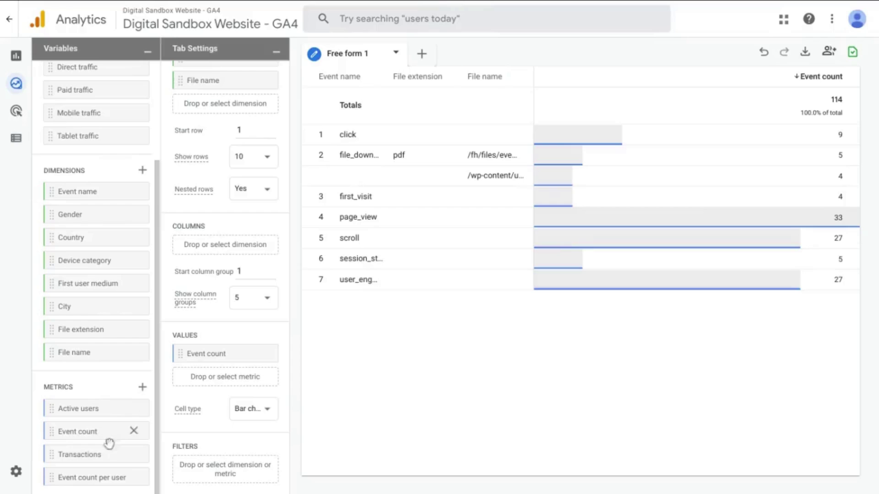
drag(57, 481, 184, 377)
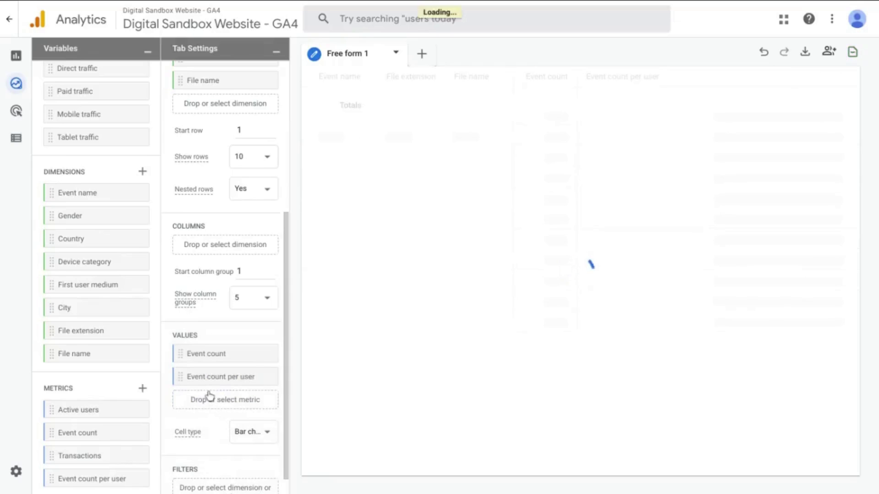
- Filter the table to rows whose Event name exactly matches file_download
scroll(211, 397, down, 1)
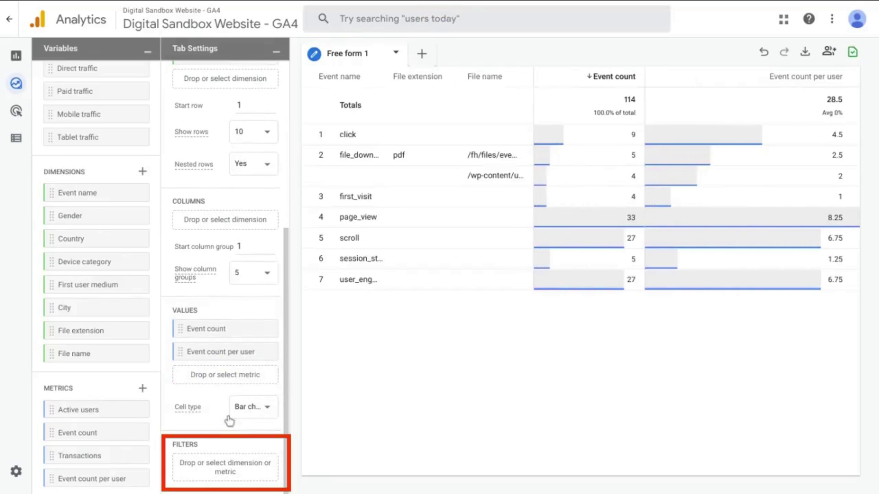
click(205, 471)
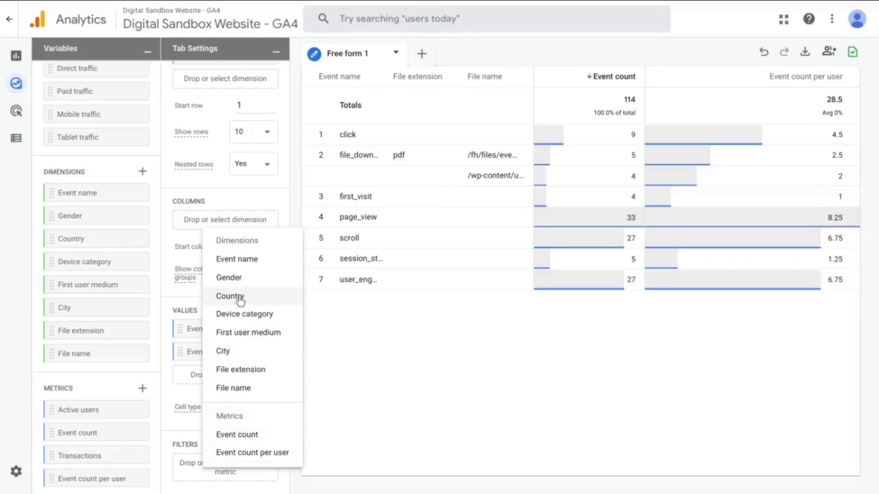
click(248, 262)
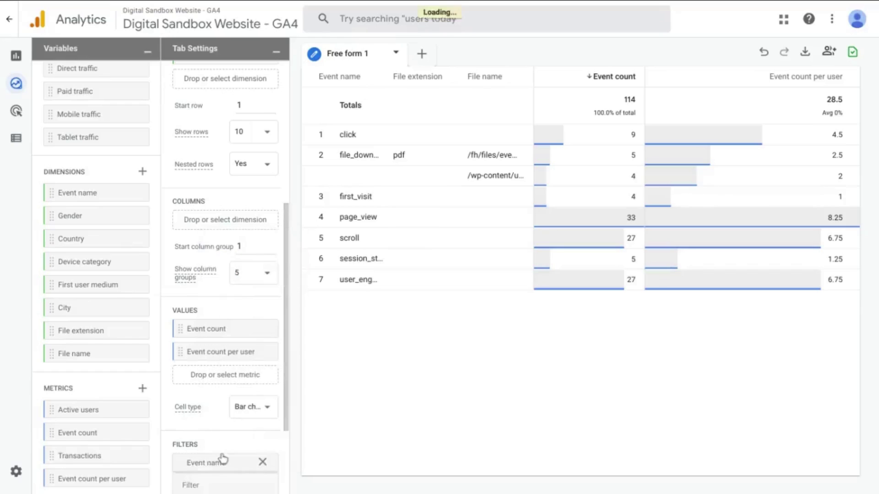
click(224, 394)
click(233, 358)
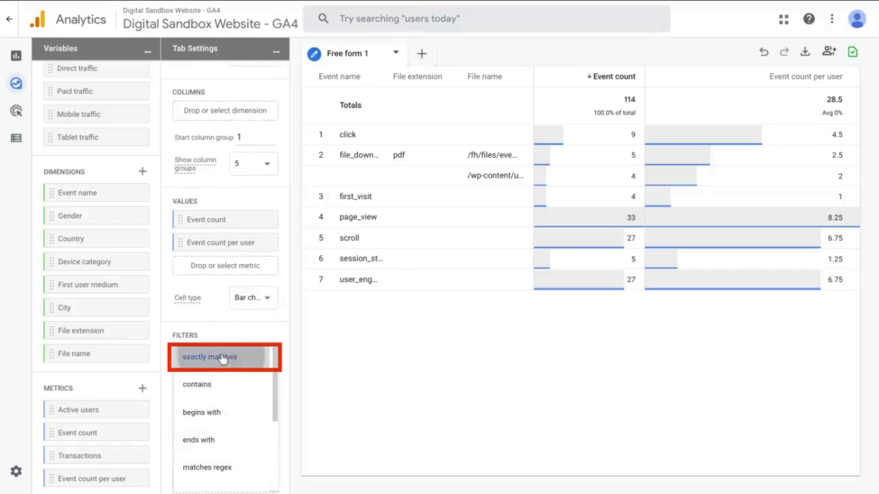
click(230, 423)
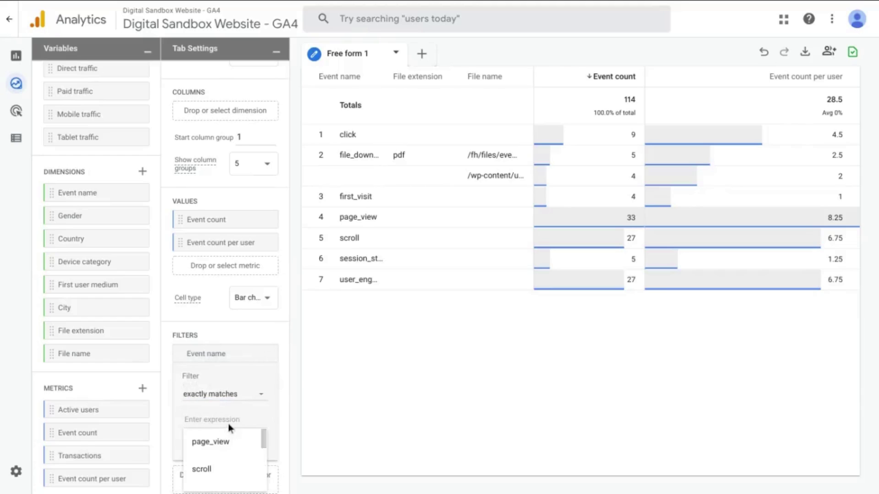
scroll(228, 442, down, 1)
scroll(229, 444, down, 3)
click(220, 457)
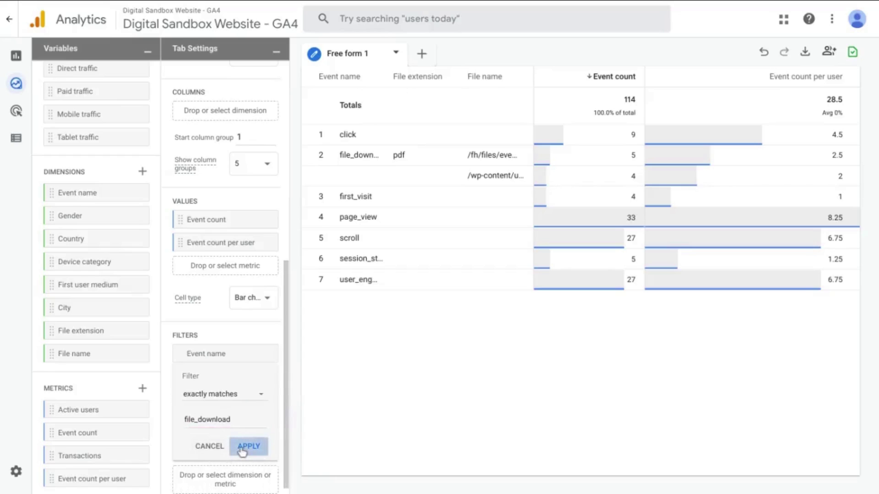
click(242, 451)
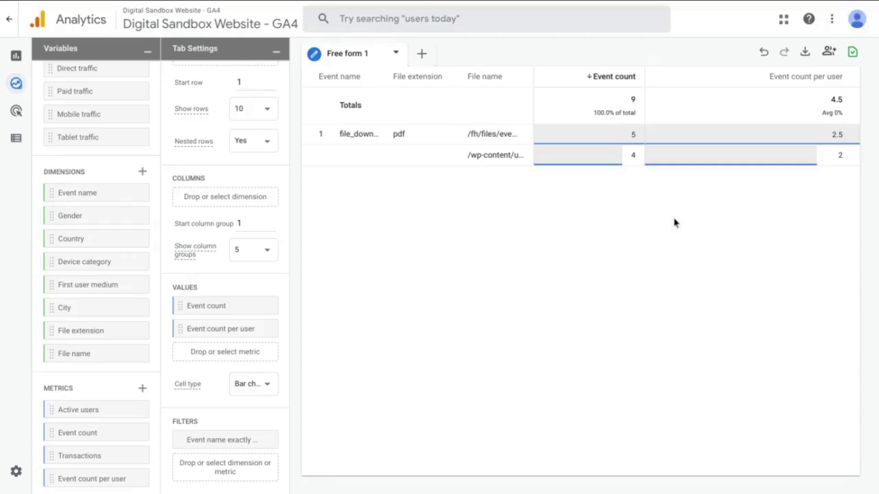
- Export the exploration table to Google Sheets and import the data there
click(805, 53)
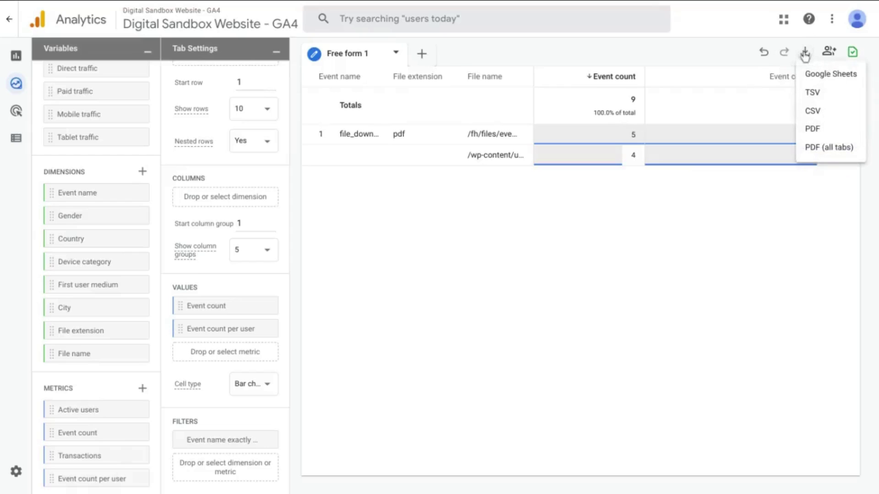
click(815, 74)
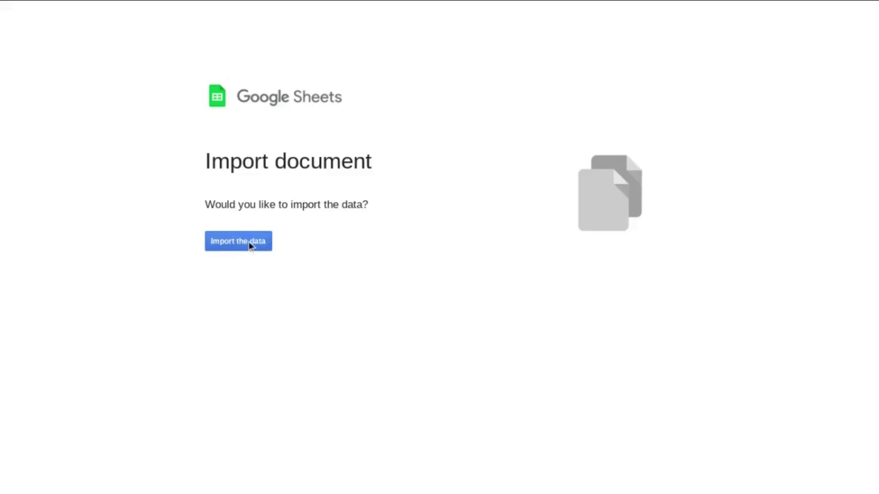
click(248, 242)
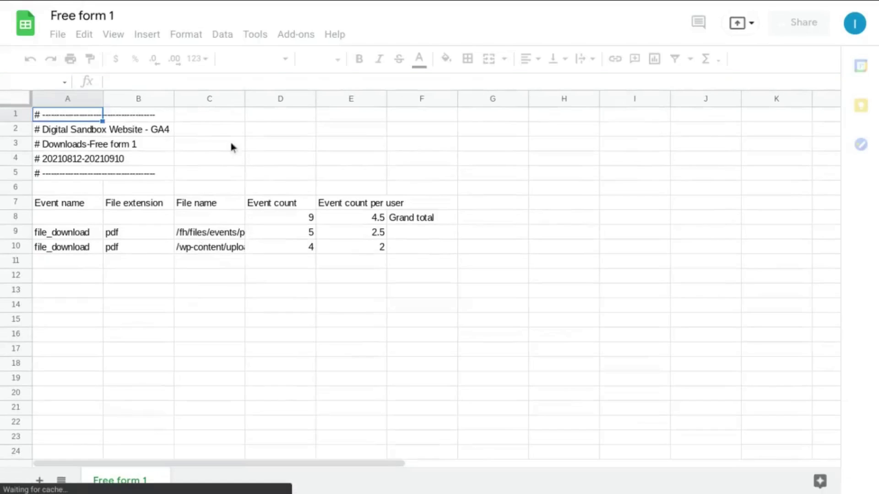
- Check the full file names in cells C9 and C10 and widen column C to fit them
click(216, 231)
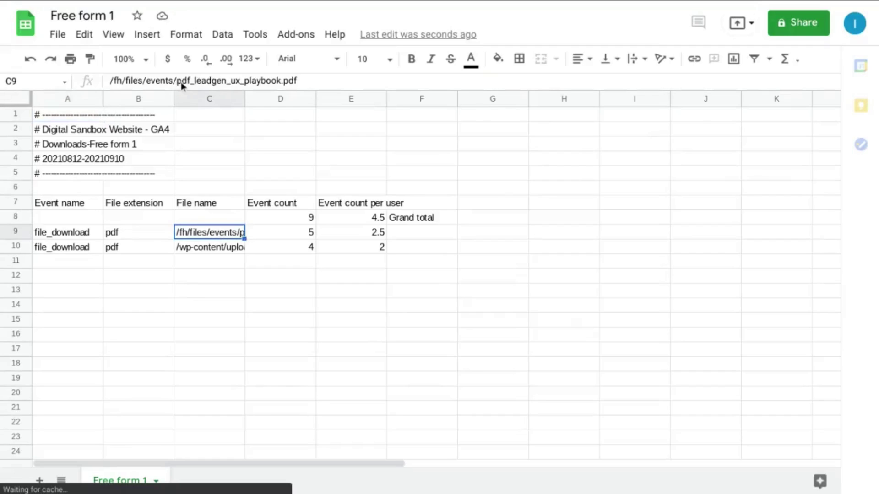
triple_click(153, 79)
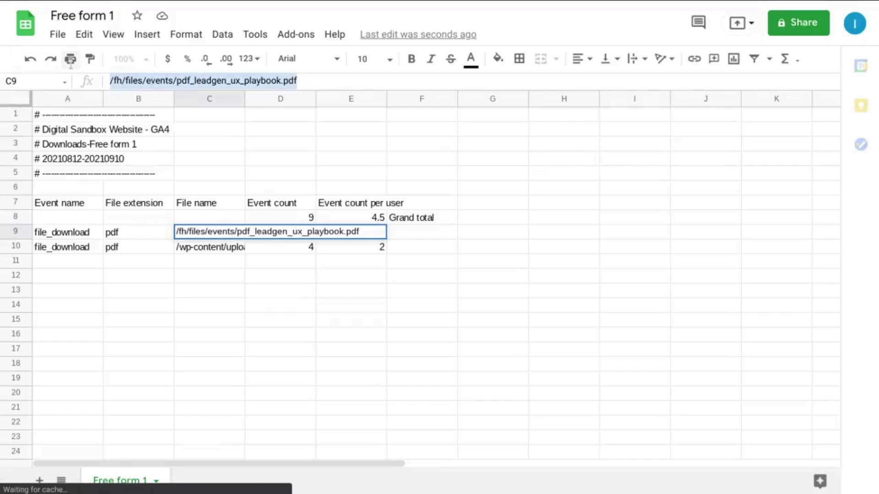
click(214, 243)
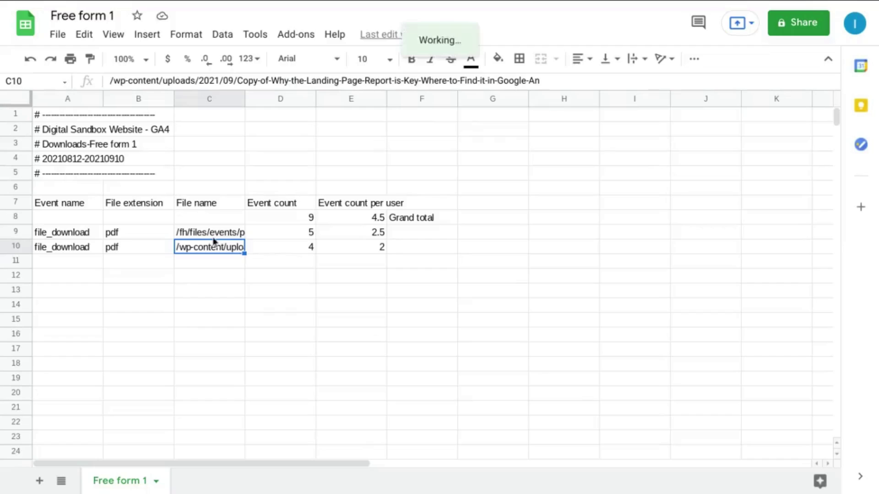
drag(244, 99, 383, 98)
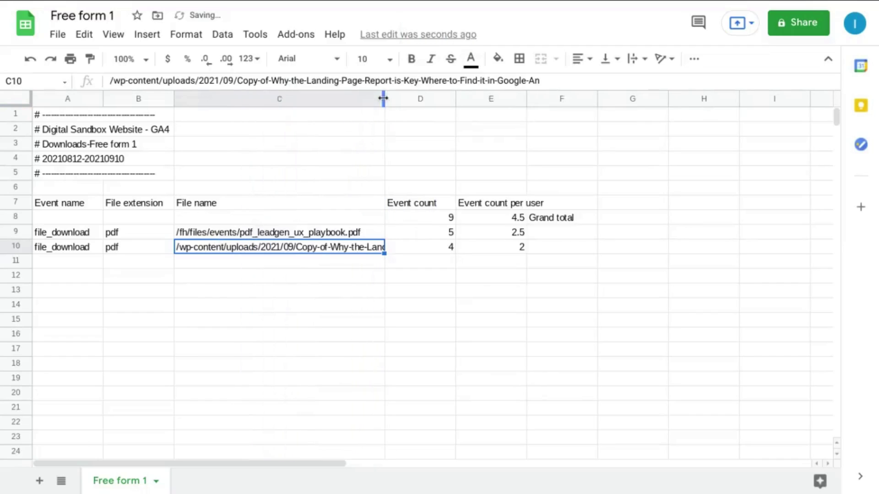
double_click(383, 99)
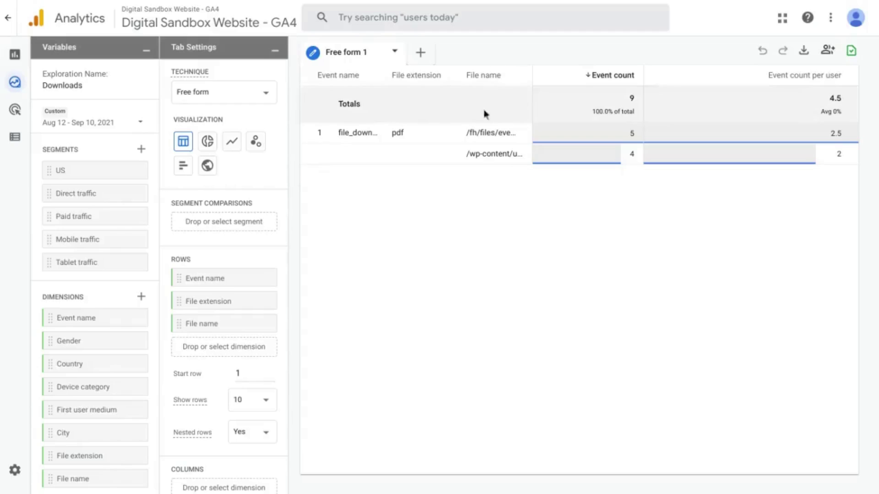
- Back in Google Analytics, rename the Free form 1 tab as Downloads and add a second free-form tab with the bar chart visualization
double_click(341, 53)
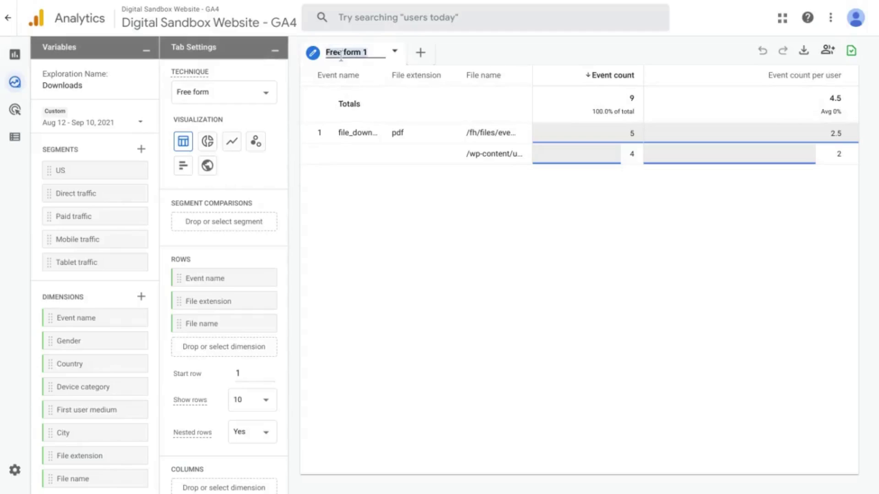
text(Downloads)
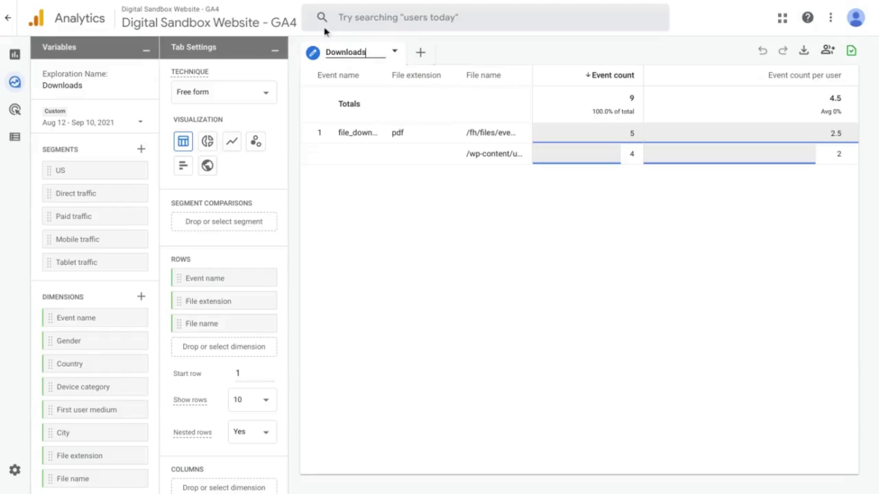
click(421, 54)
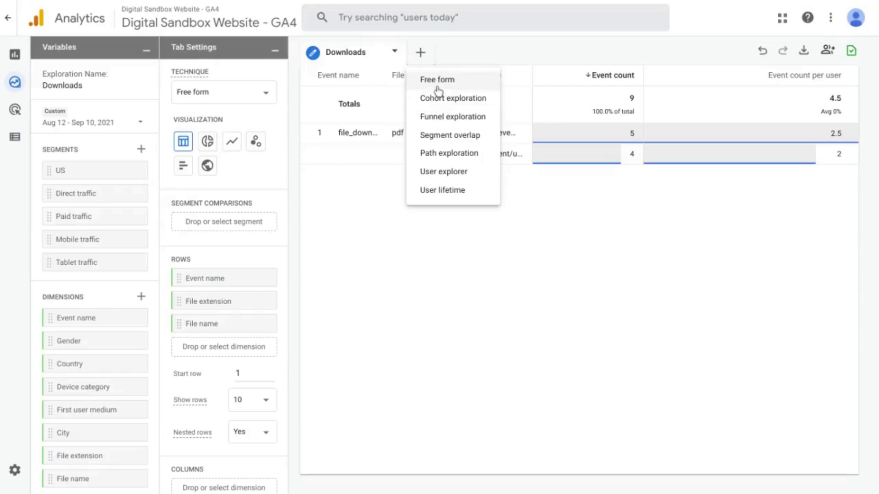
click(438, 82)
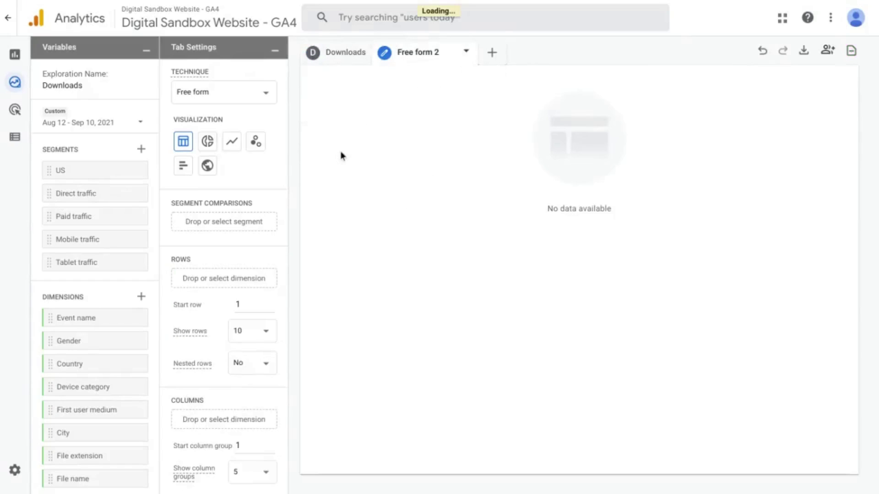
click(182, 168)
- Return to the Downloads tab and duplicate it within the exploration
double_click(346, 52)
right_click(346, 54)
click(323, 107)
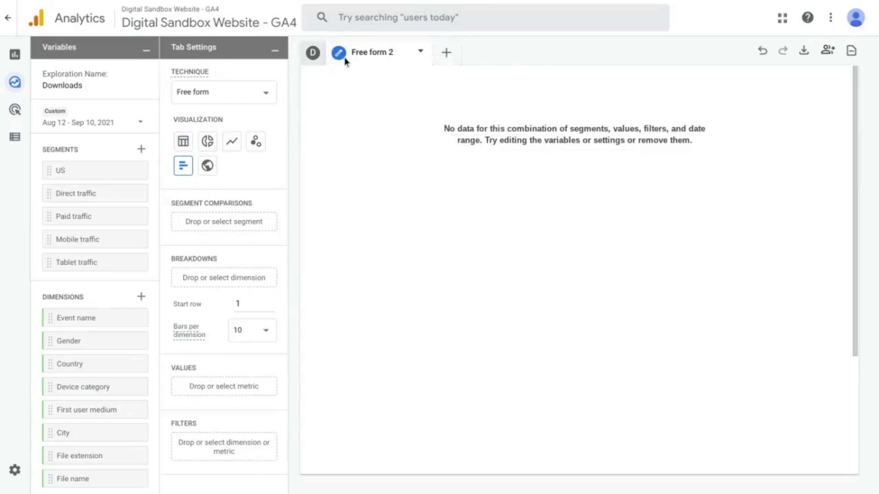
click(353, 51)
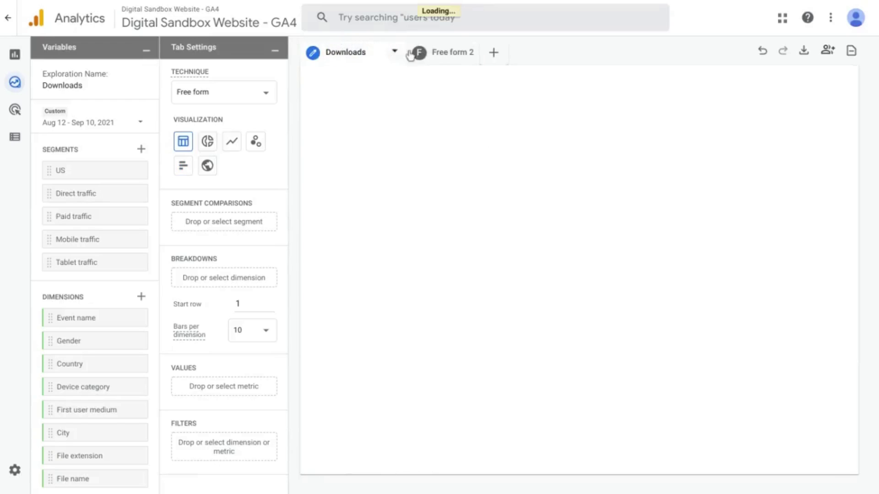
click(394, 52)
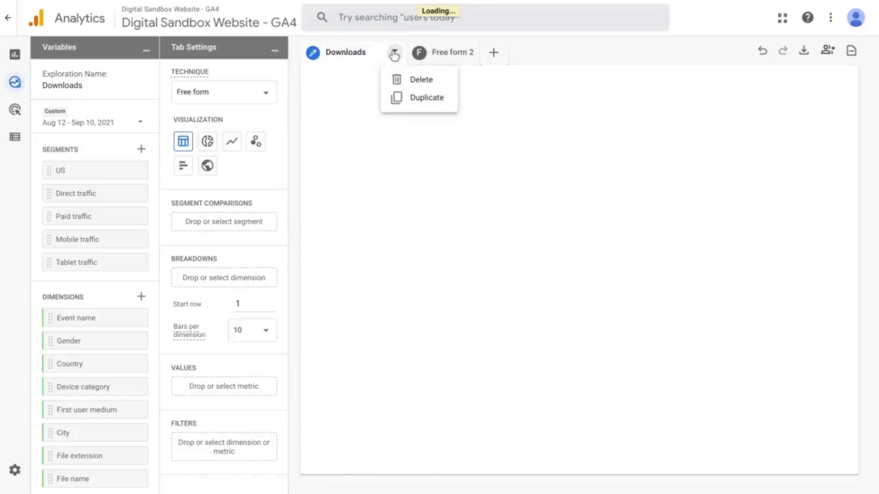
click(425, 98)
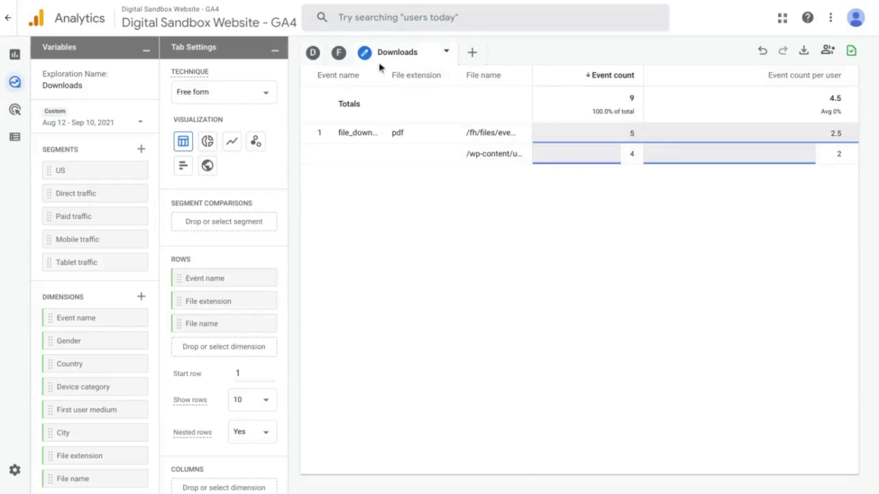
- Delete the empty Free form 2 tab from the exploration
click(340, 54)
click(420, 51)
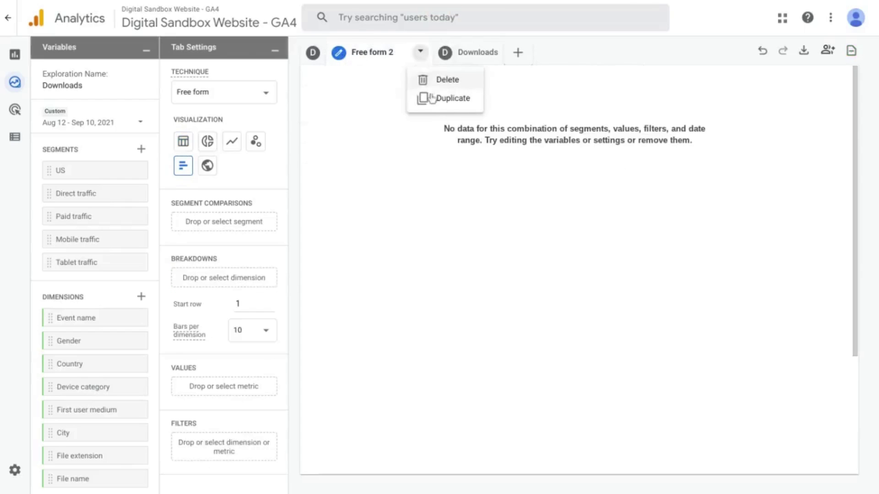
click(445, 83)
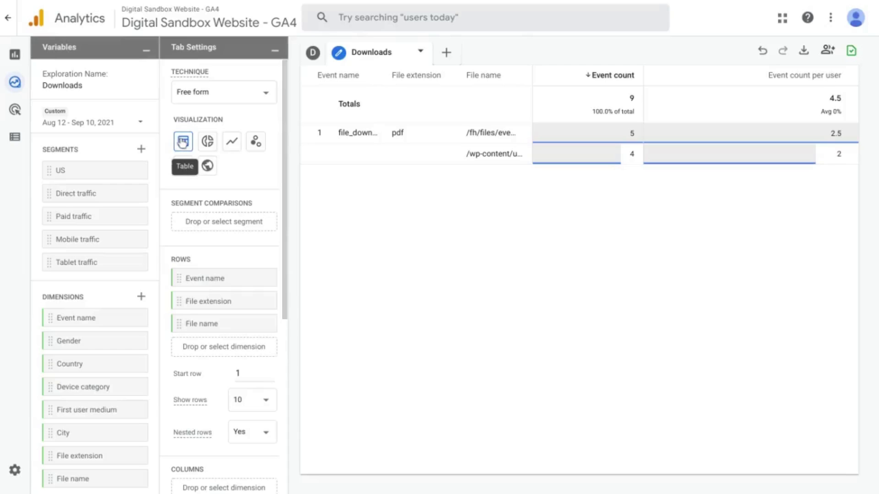
- Change the duplicated Downloads tab to a bar chart and replace its Event name breakdown with File extension
click(183, 166)
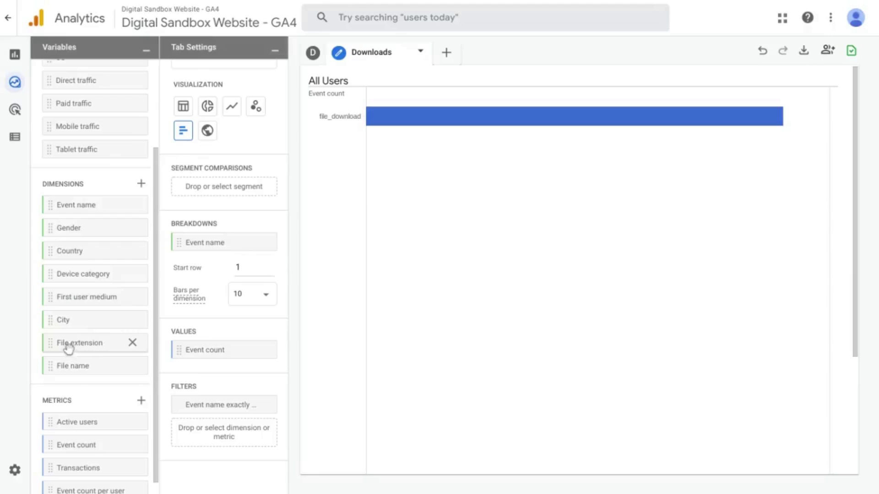
mouse_move(56, 347)
mouse_down()
mouse_move(120, 321)
mouse_move(185, 241)
mouse_up()
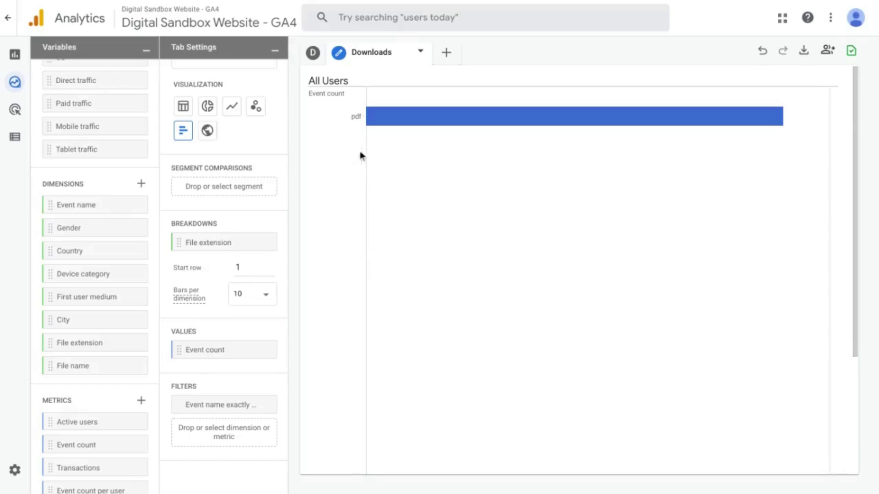
scroll(364, 165, down, 1)
scroll(364, 167, up, 1)
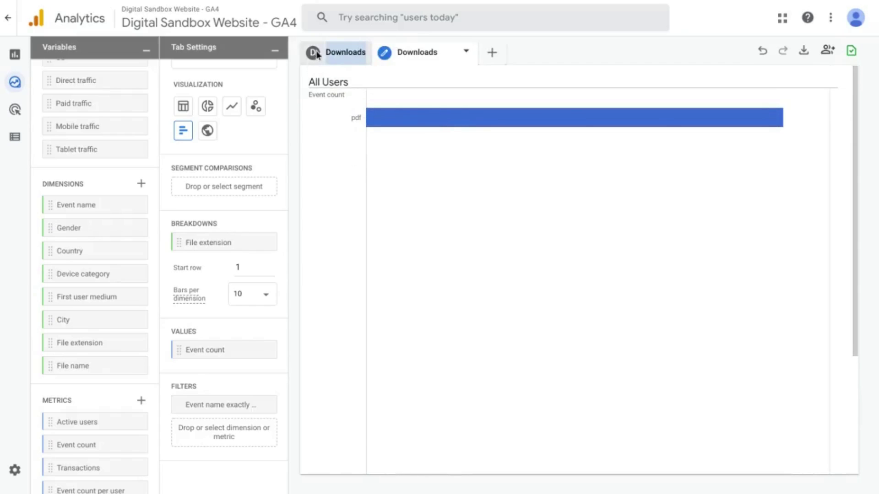
- Compare the two Downloads tabs and rename the bar chart one as File Type
click(337, 49)
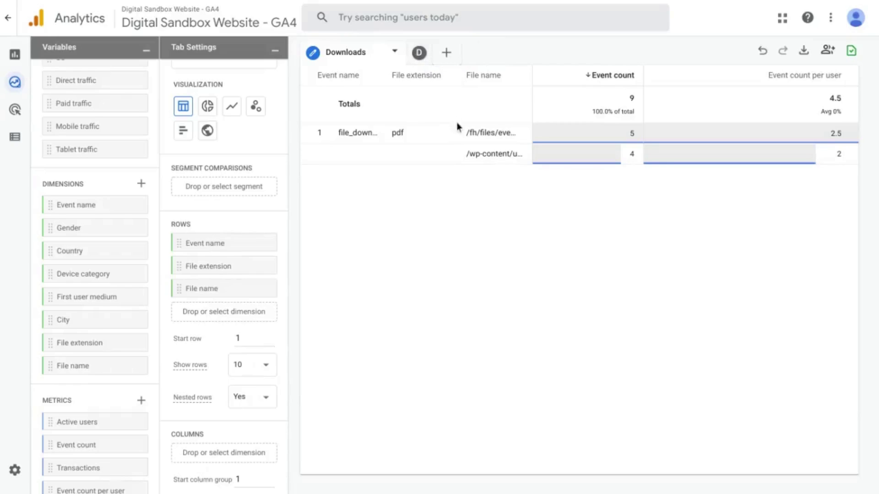
click(428, 53)
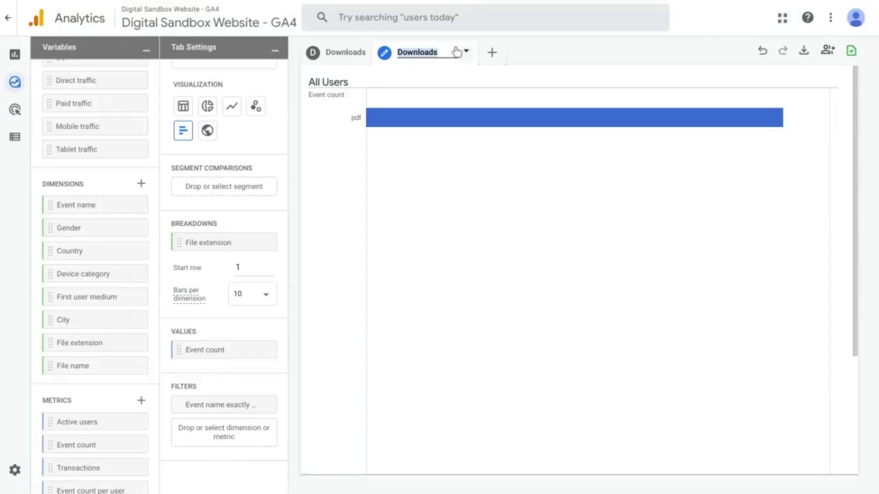
click(456, 52)
double_click(456, 52)
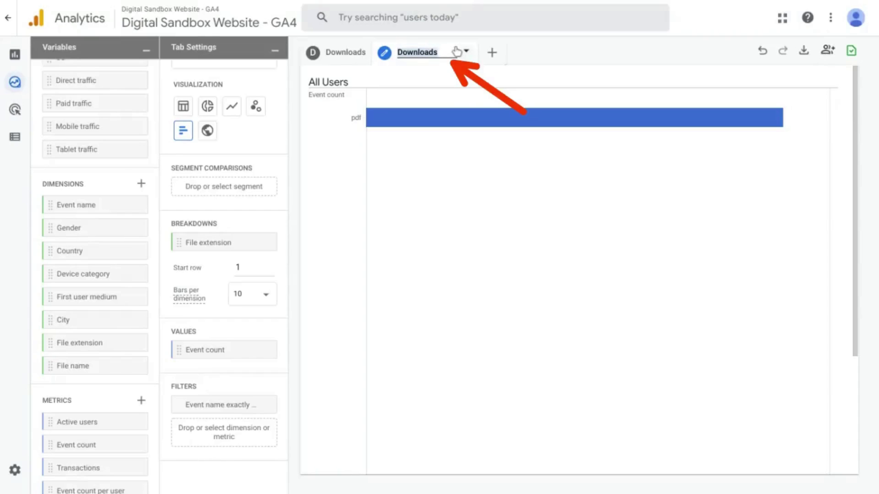
text(File Type)
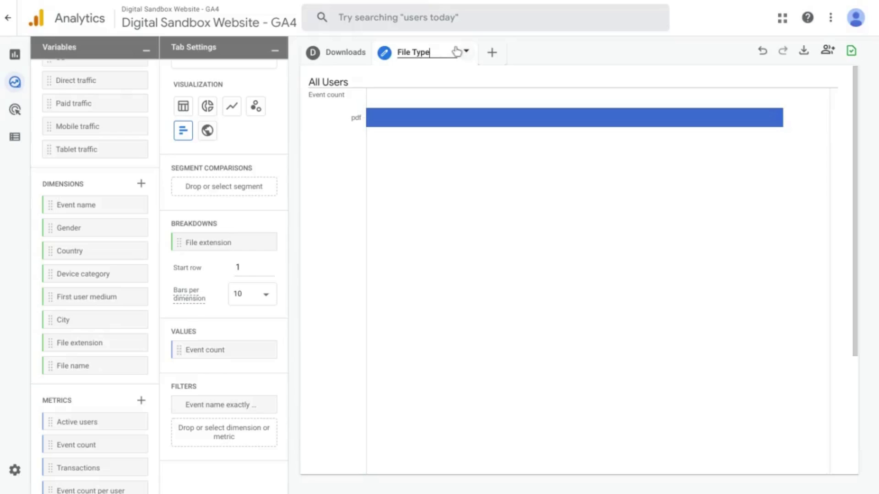
key(Return)
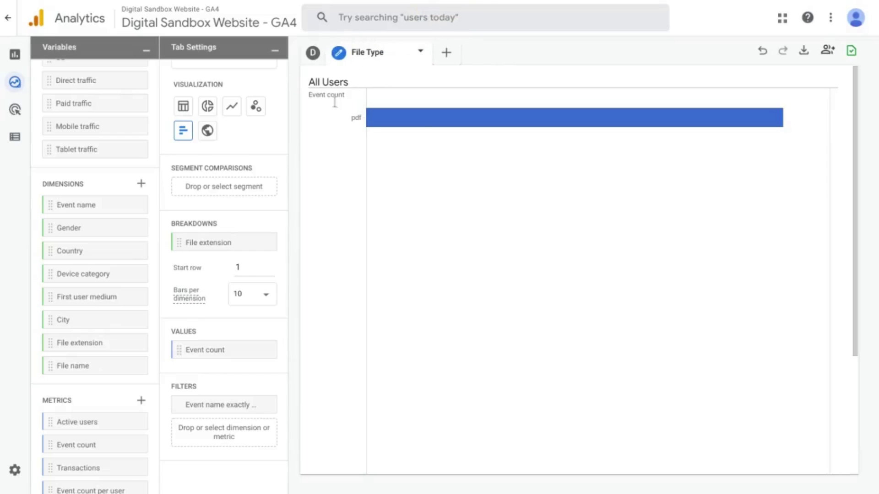
- Go back to the Explorations list, reopen the Downloads exploration and review its Downloads and File Type tabs
scroll(226, 151, up, 2)
scroll(92, 119, up, 3)
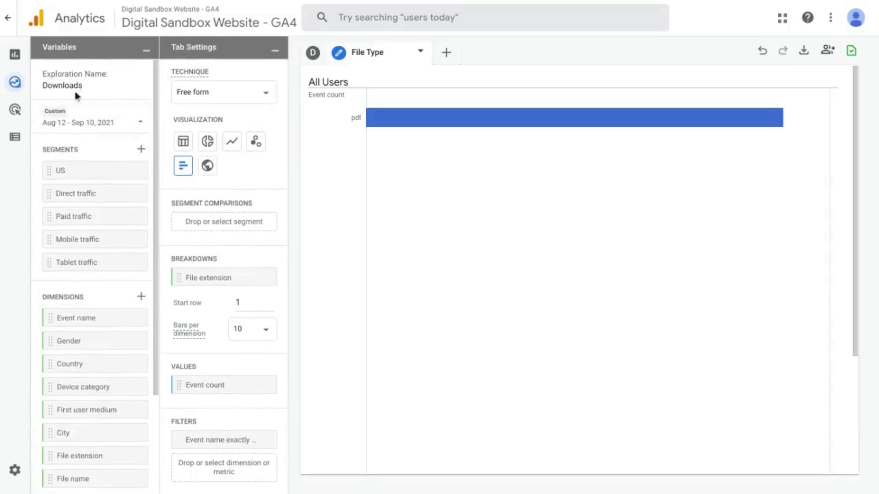
mouse_move(21, 57)
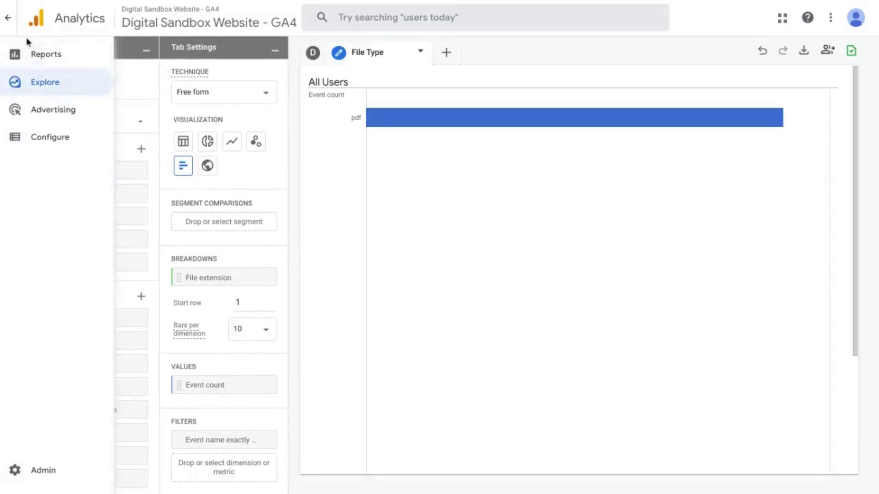
click(8, 22)
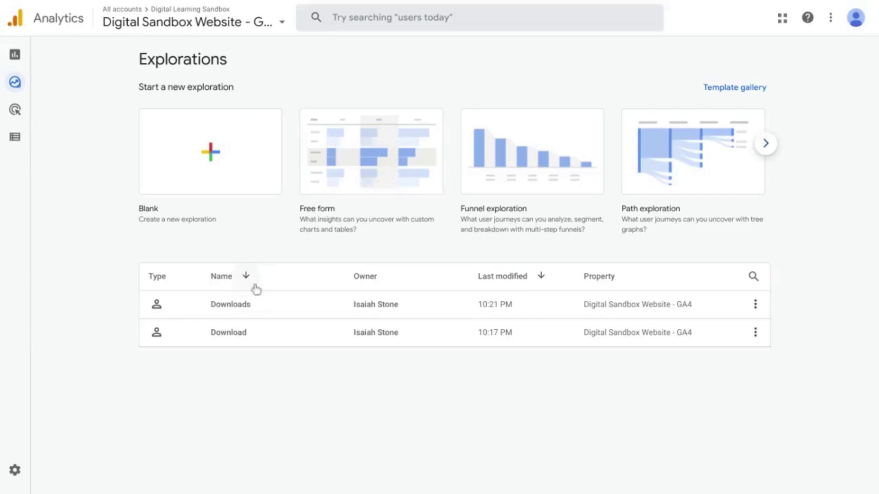
click(228, 309)
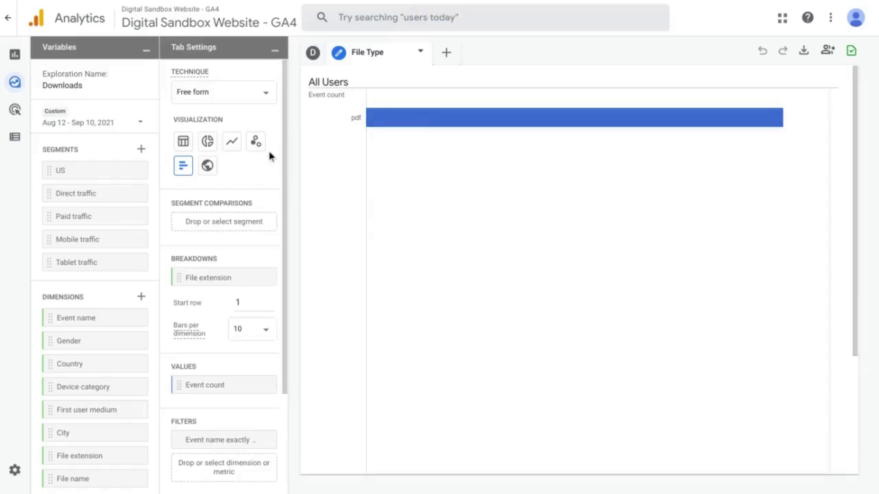
click(312, 52)
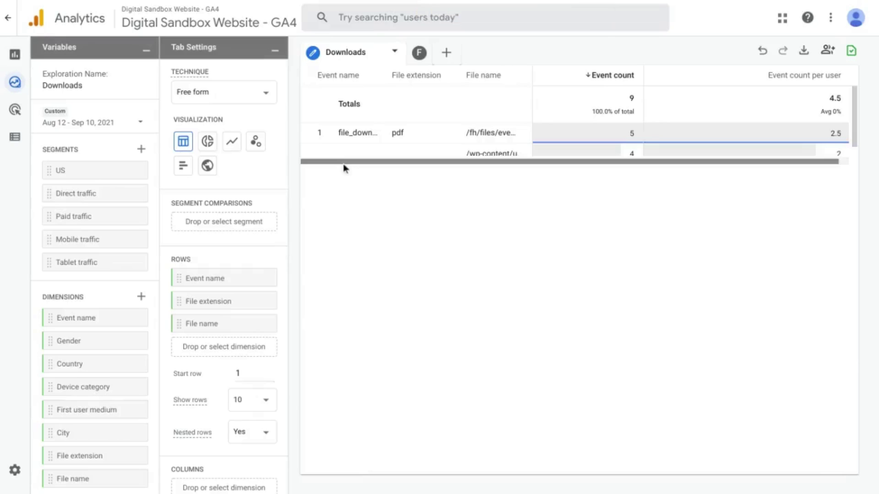
click(419, 52)
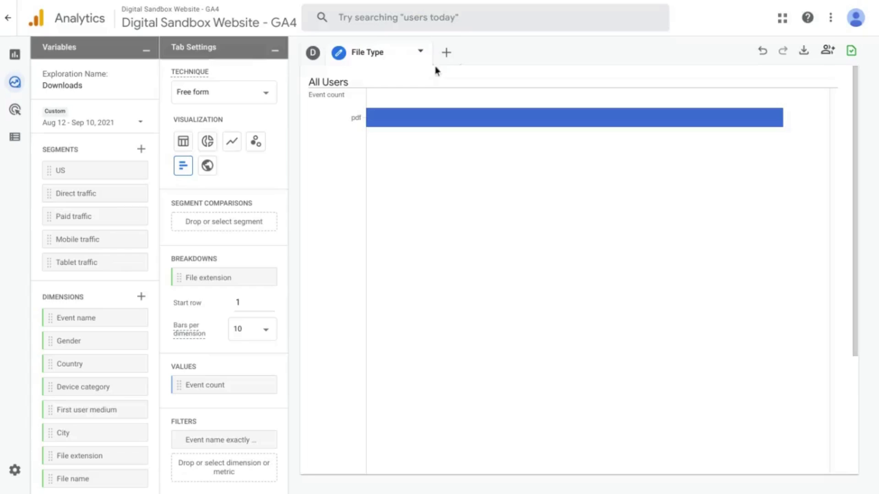
- Duplicate the File Type tab within the exploration
click(447, 52)
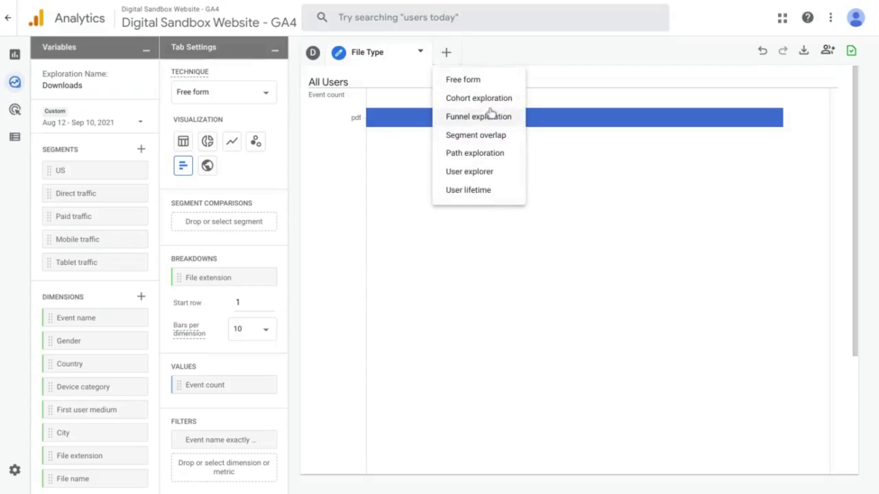
click(419, 51)
click(419, 52)
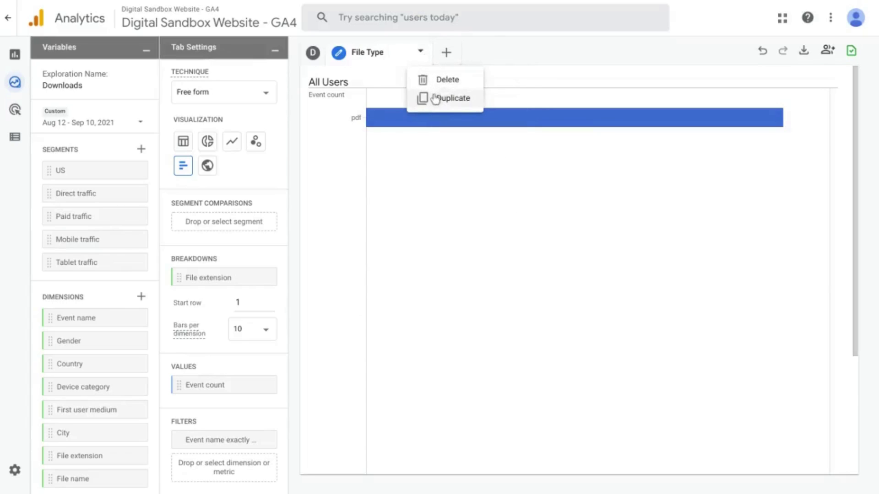
click(435, 96)
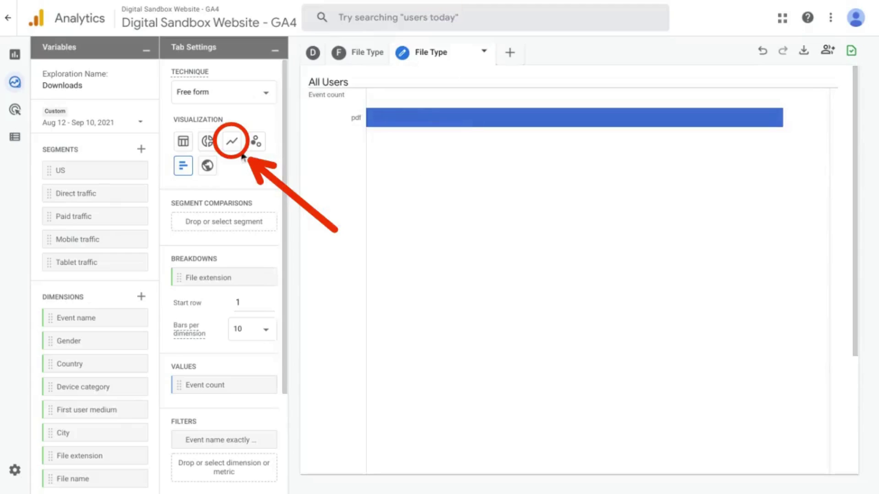
- Change the duplicated tab to a line chart and replace its File extension breakdown with Event name
click(232, 145)
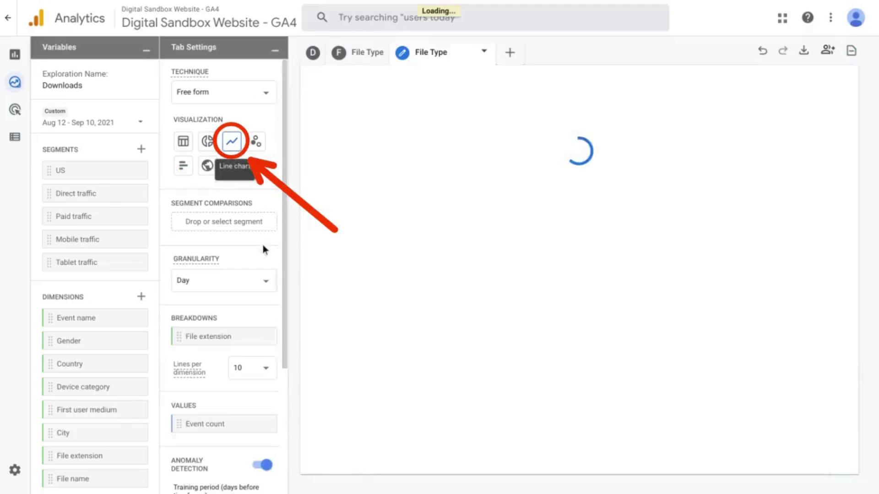
scroll(126, 339, down, 1)
scroll(122, 341, up, 1)
scroll(96, 365, up, 1)
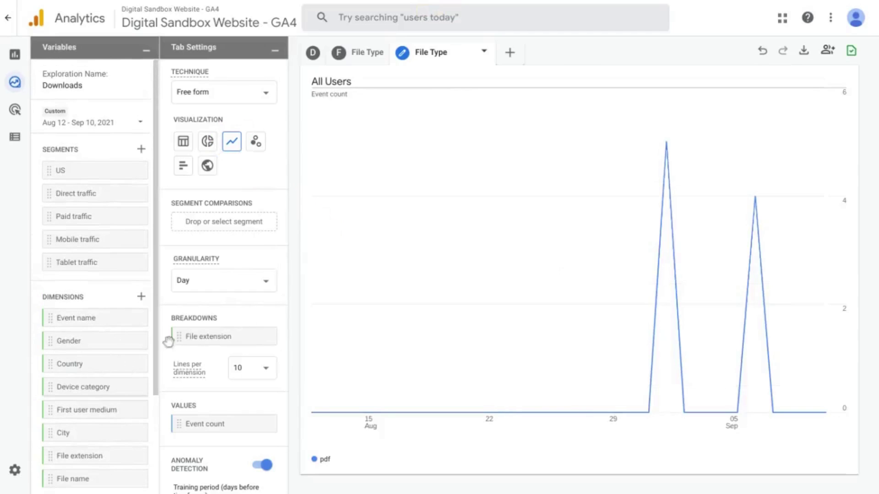
scroll(217, 303, down, 1)
scroll(216, 298, down, 2)
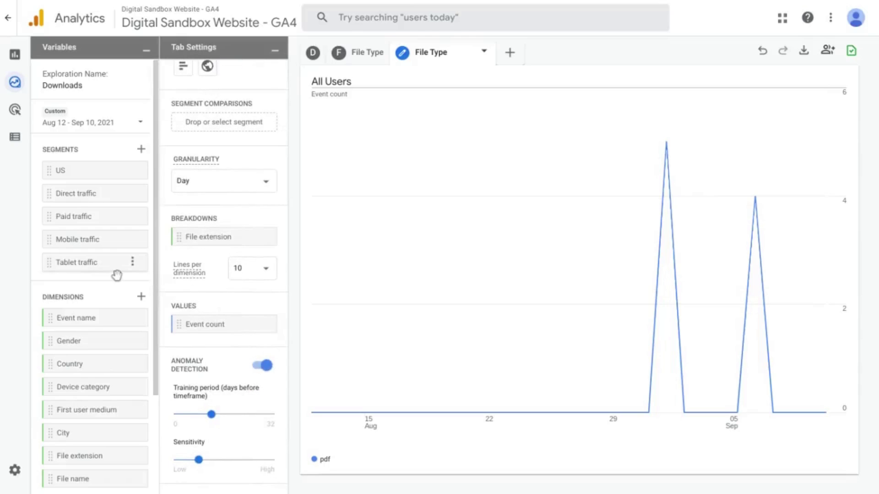
scroll(147, 260, down, 2)
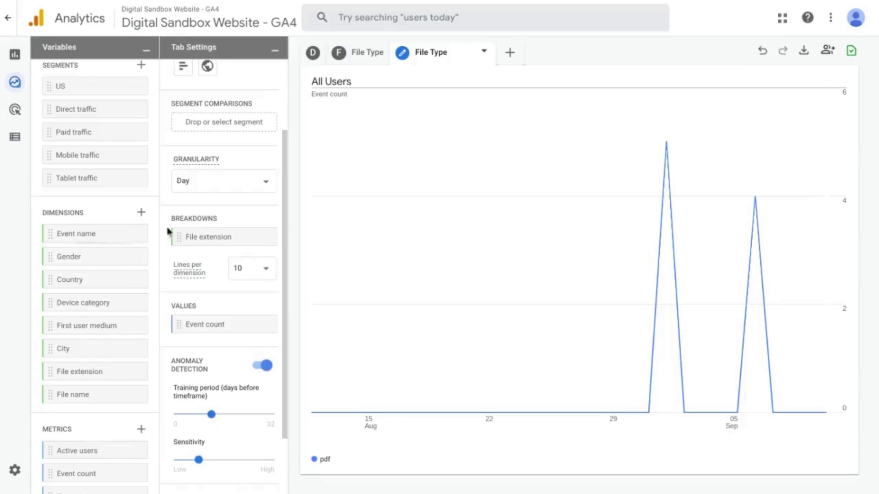
mouse_move(52, 234)
mouse_down()
mouse_move(162, 243)
mouse_move(176, 229)
mouse_move(182, 236)
mouse_up()
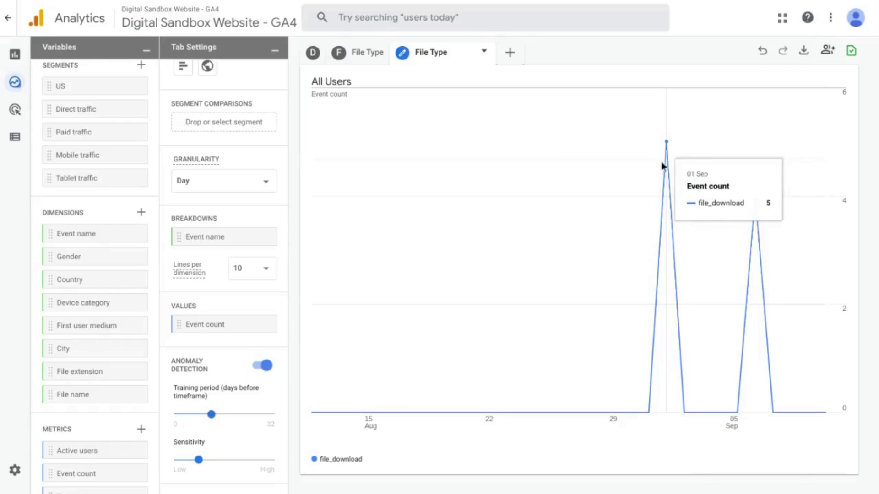
scroll(211, 324, down, 2)
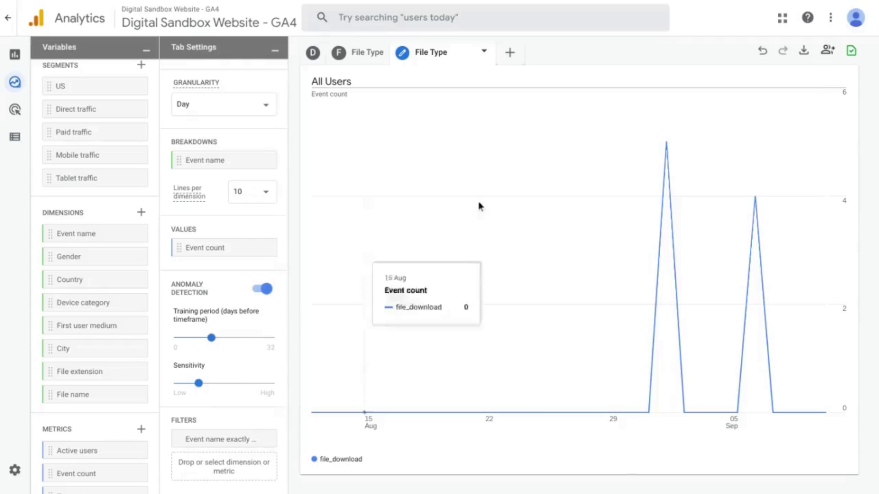
- Rename the line chart tab as Downloads Over Time
click(446, 53)
click(400, 53)
double_click(399, 53)
triple_click(399, 53)
text(Down)
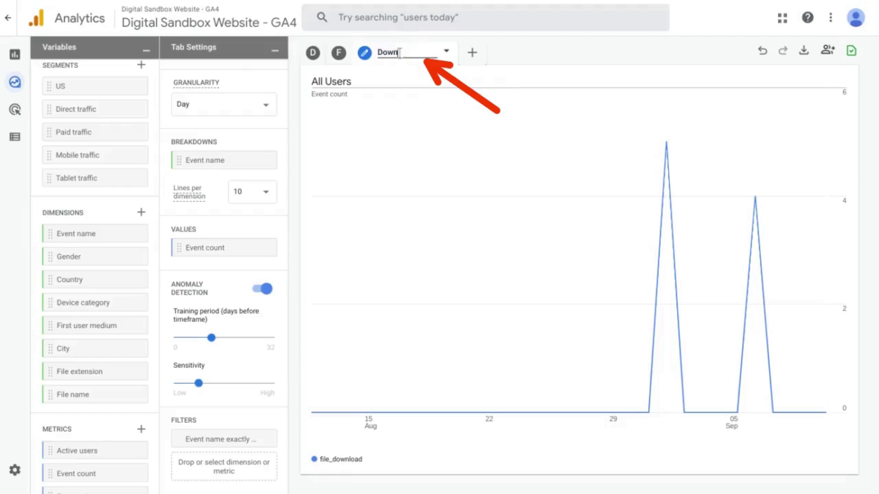
text(loads Over Time)
key(Return)
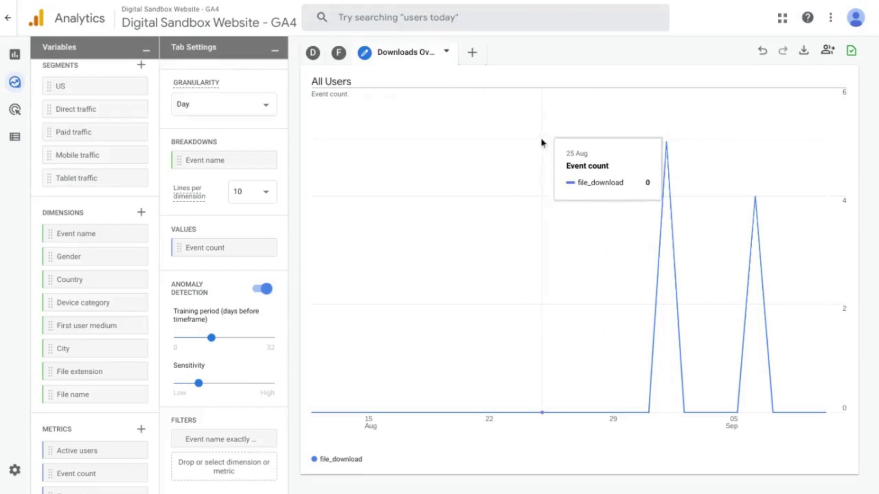
- Return to the list of explorations and open the Downloads exploration again
click(8, 19)
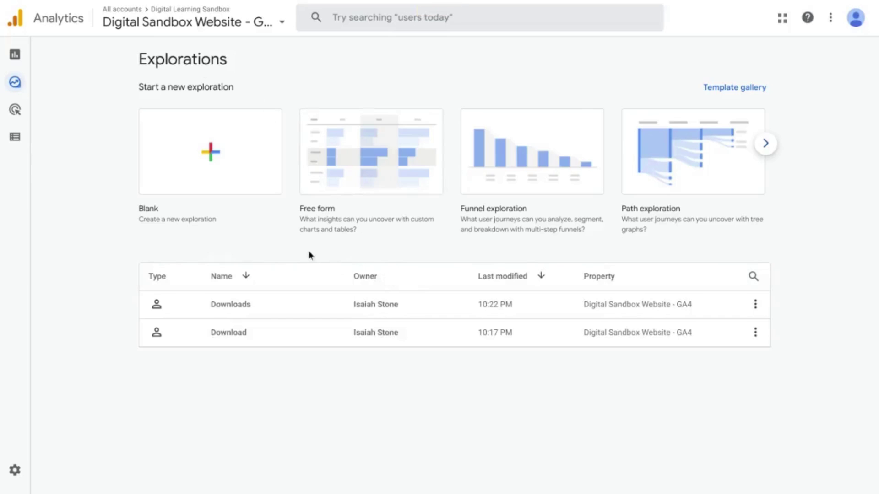
click(247, 308)
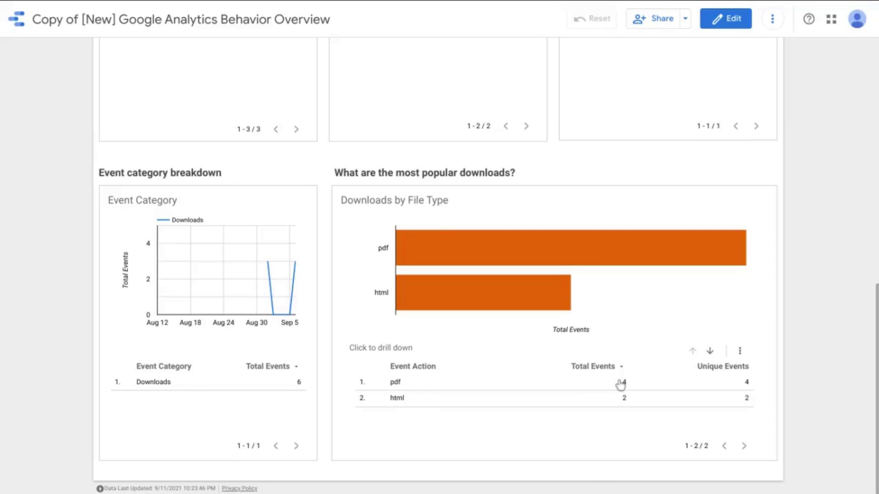
- In the Data Studio Behavior Overview report, drill down the Downloads by File Type table and switch the report to editing
click(709, 354)
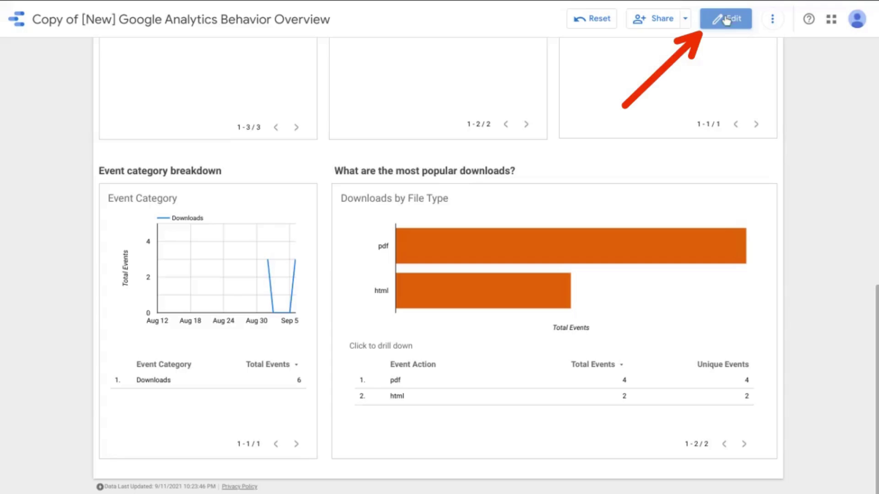
click(726, 19)
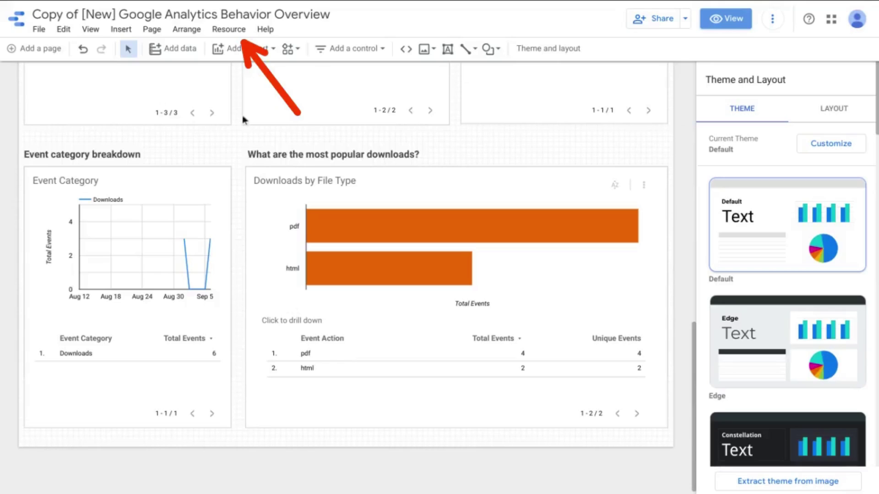
- Open the report's added data sources and start adding another one with the Google Analytics connector
click(227, 31)
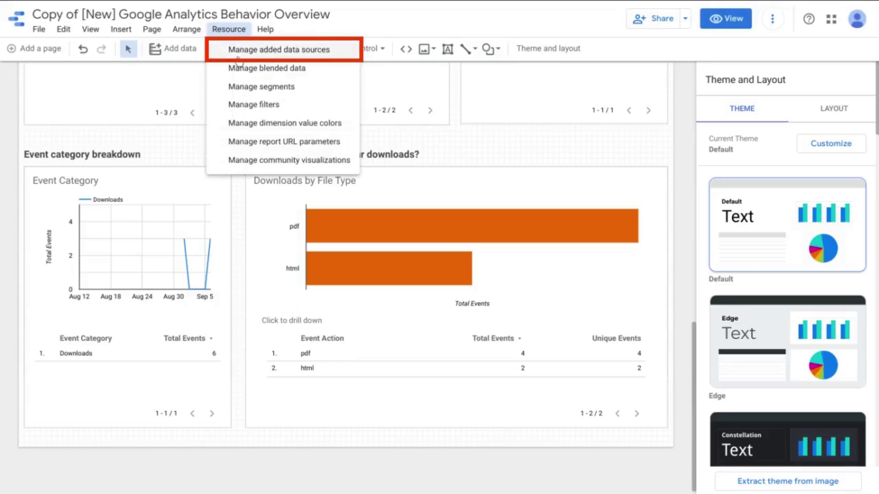
click(237, 52)
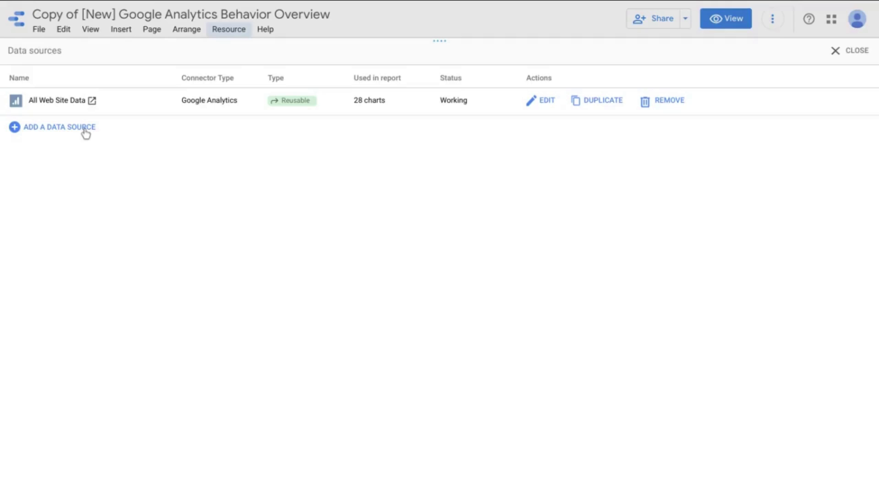
click(34, 132)
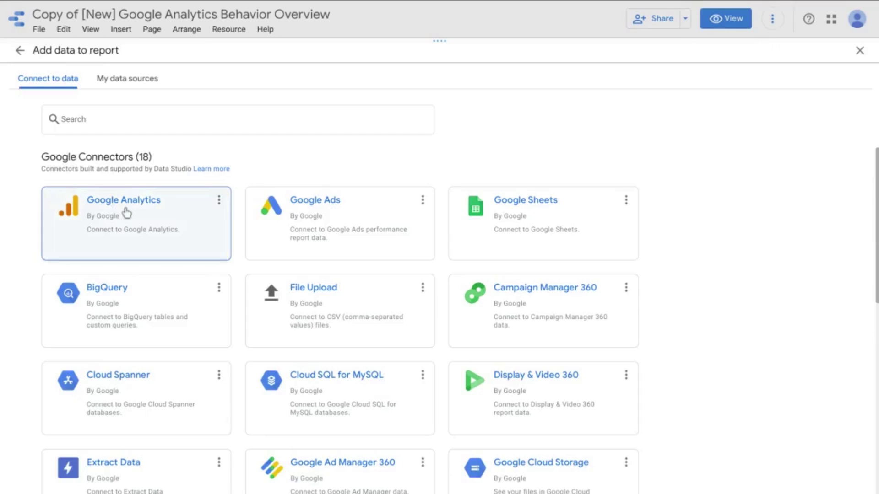
click(142, 211)
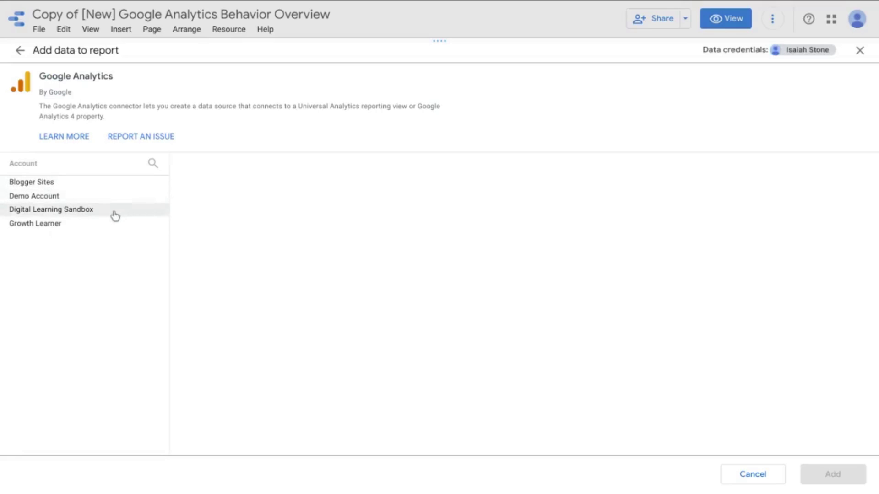
- Add the All Web Site Data view of the Digital Sandbox Website property, Digital Learning Sandbox account, to the report
click(74, 215)
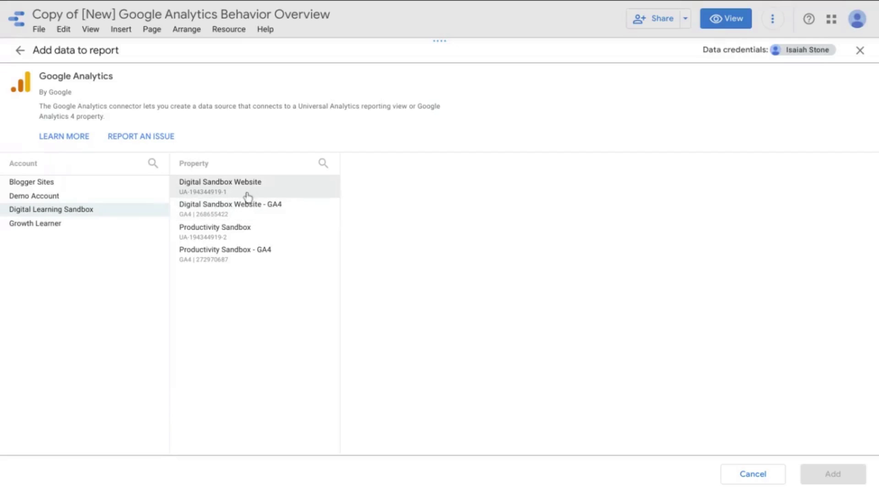
click(218, 192)
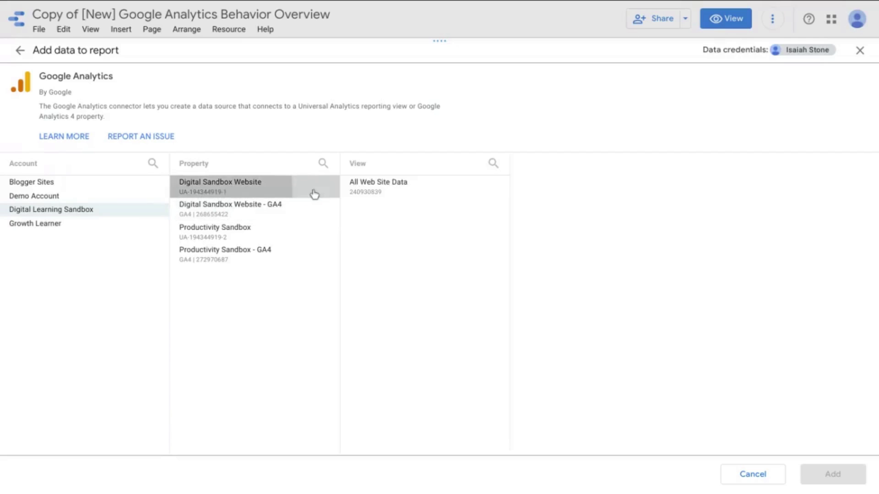
click(385, 193)
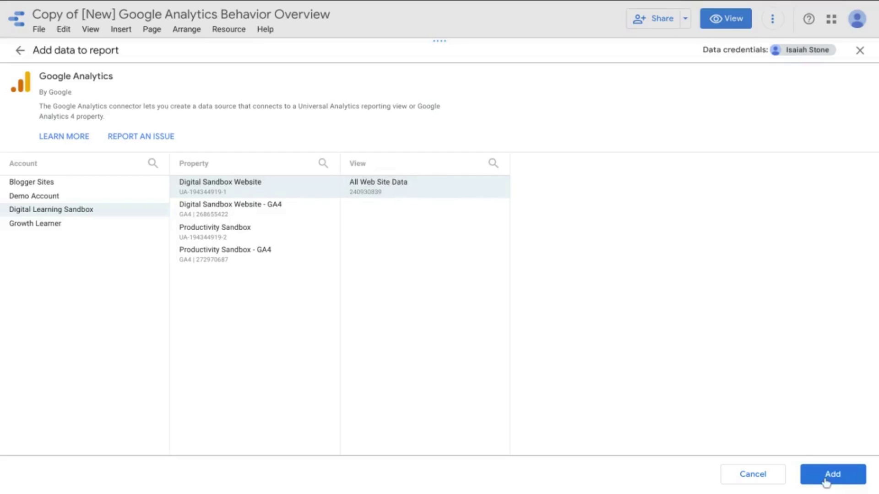
click(823, 476)
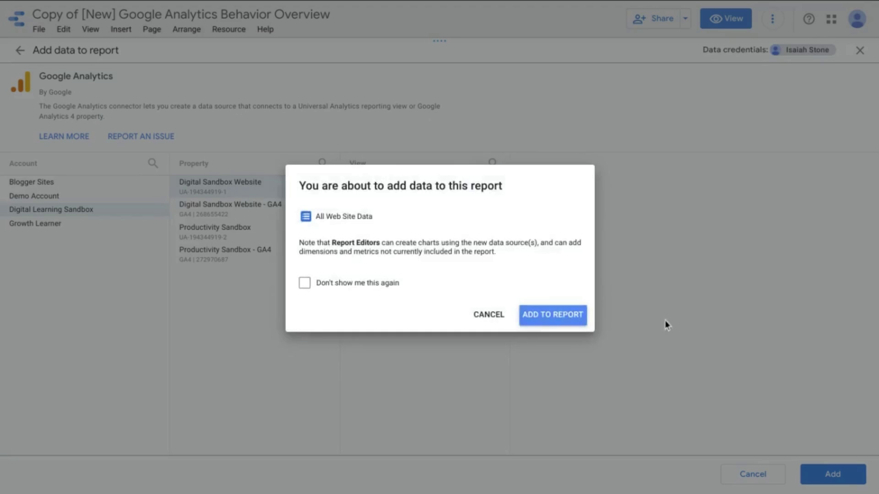
click(543, 316)
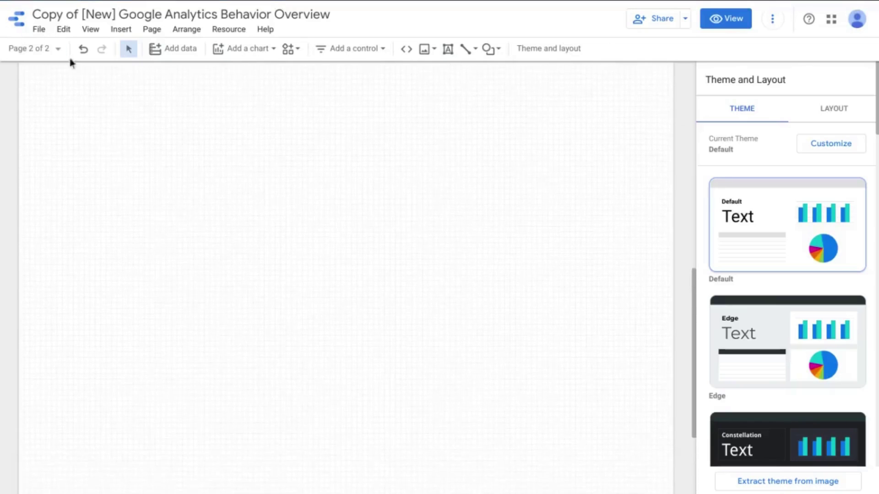
- Duplicate Page 1 of the report and remove the blank Page 2
click(57, 48)
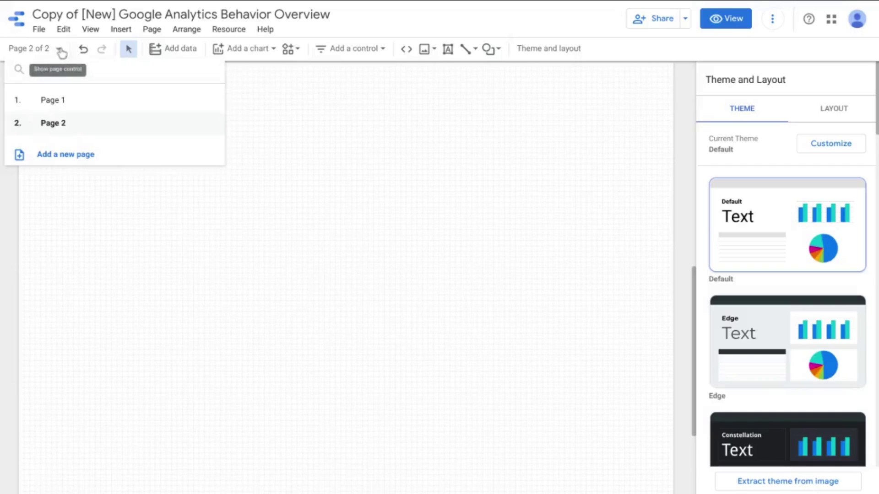
click(209, 99)
click(245, 131)
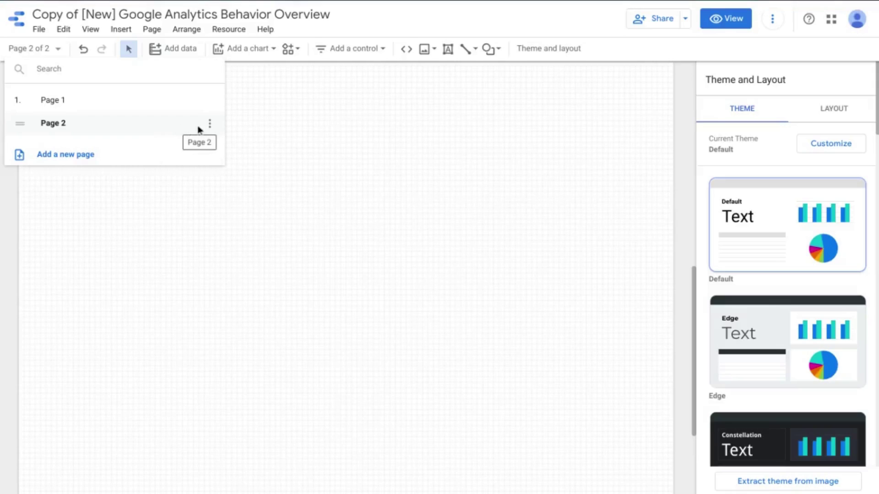
click(210, 124)
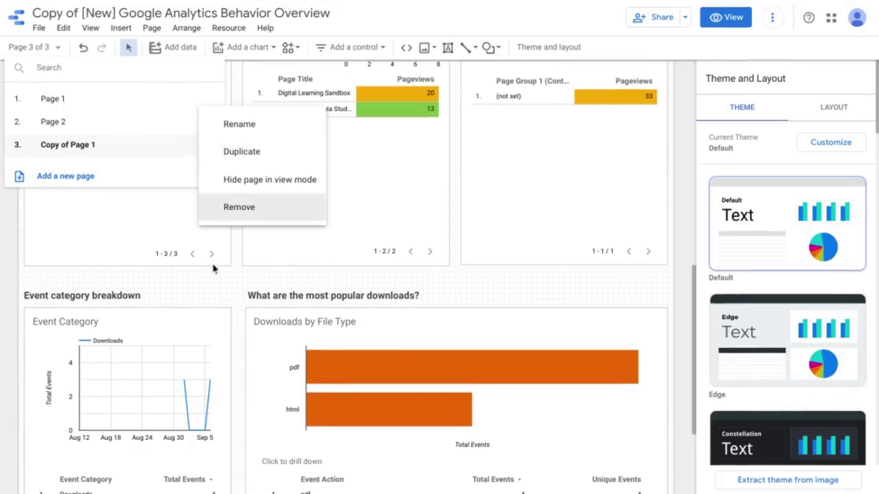
click(225, 213)
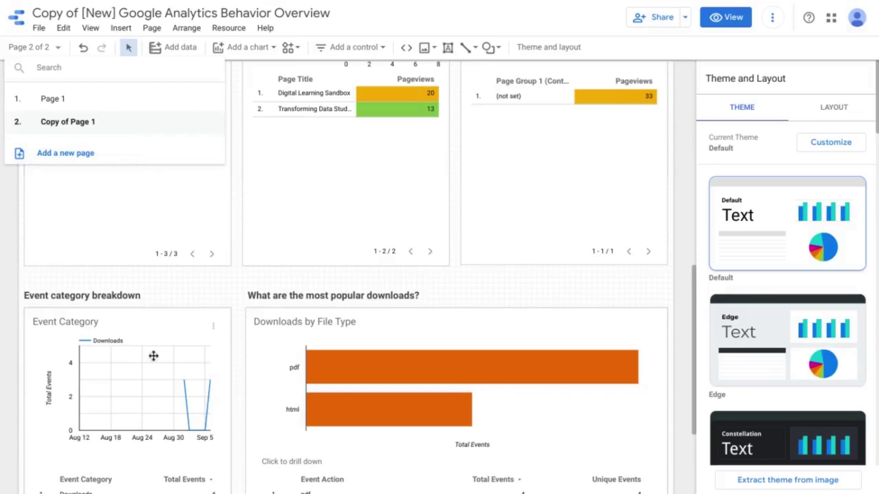
- Delete the chart and table in both the Event Category and Downloads by File Type boxes on the copied page
scroll(157, 348, down, 1)
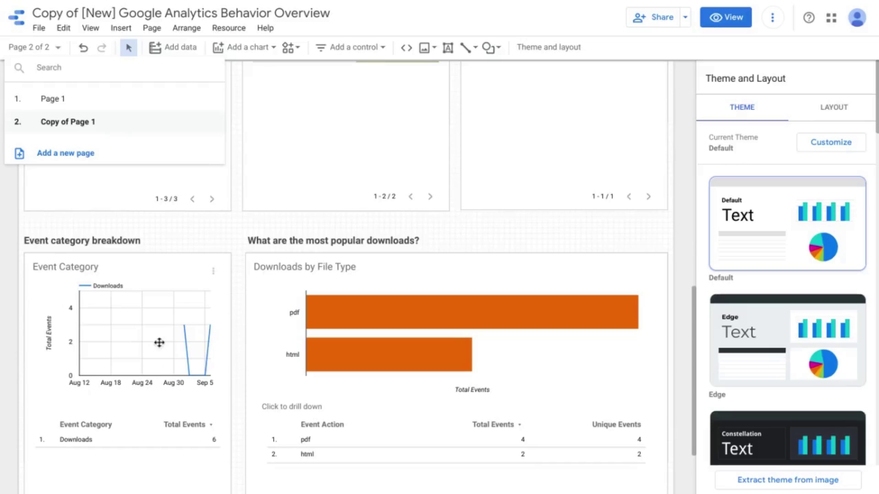
click(122, 318)
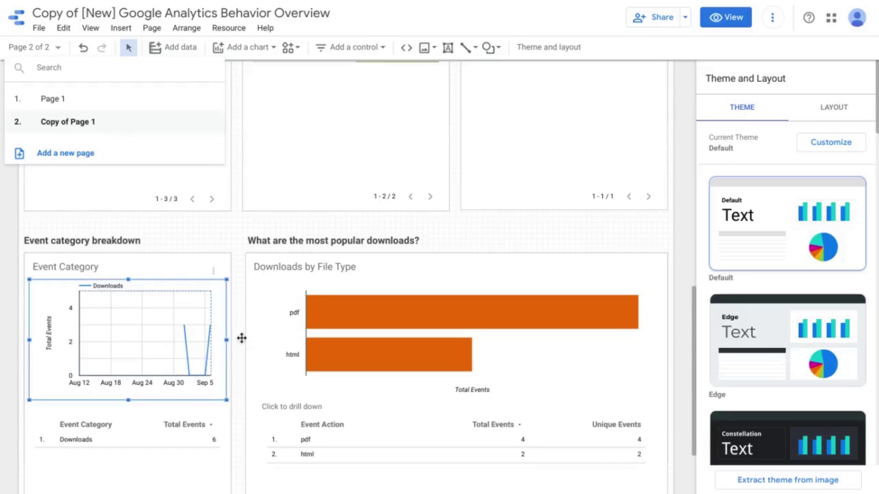
shift+click(319, 312)
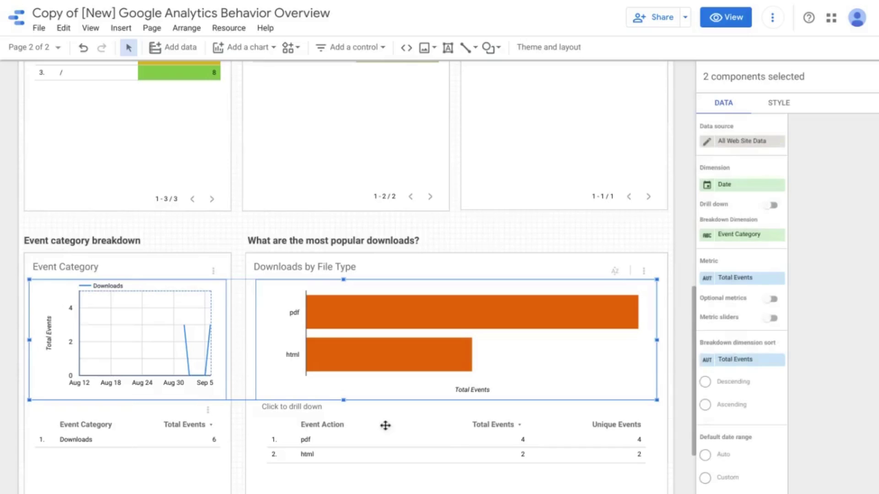
shift+click(377, 461)
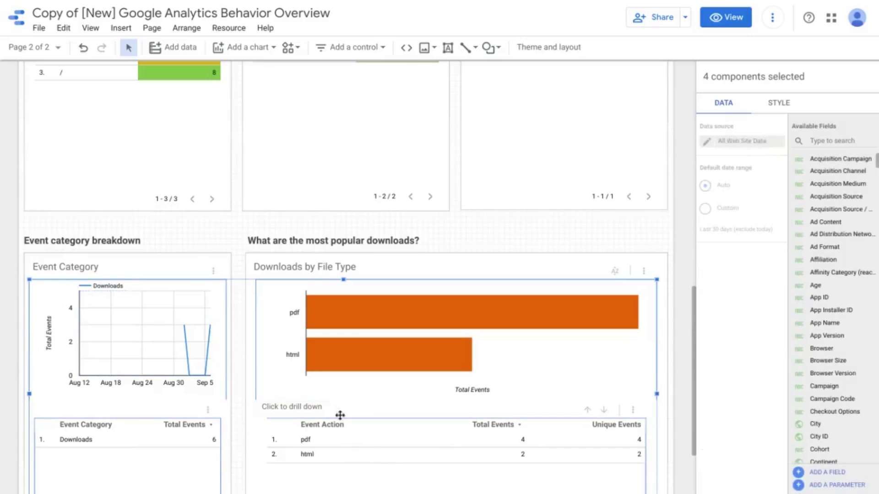
scroll(329, 458, up, 1)
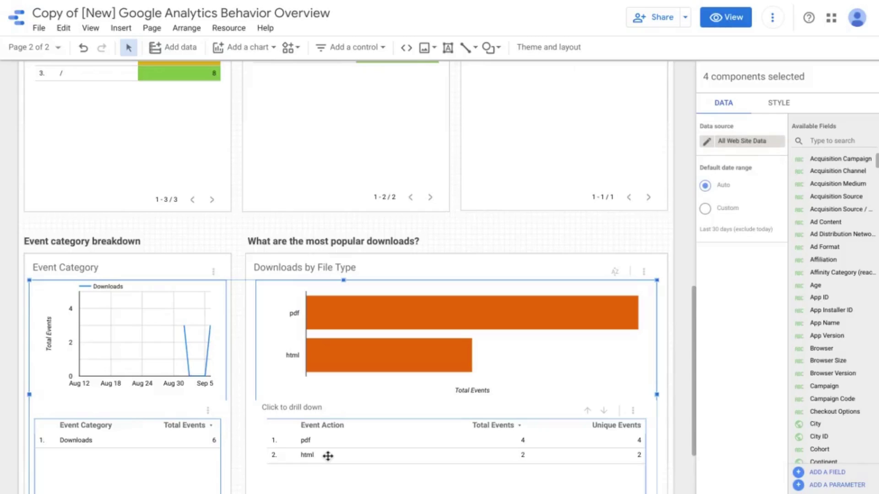
shift+click(328, 456)
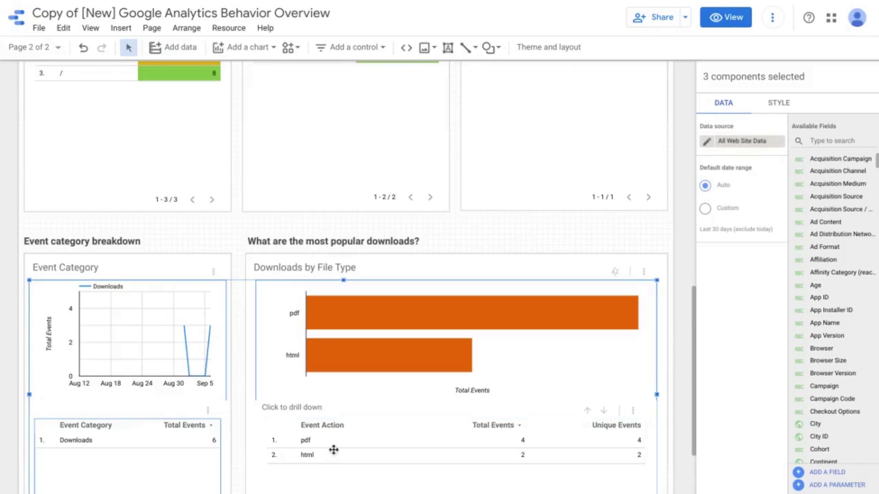
shift+click(333, 450)
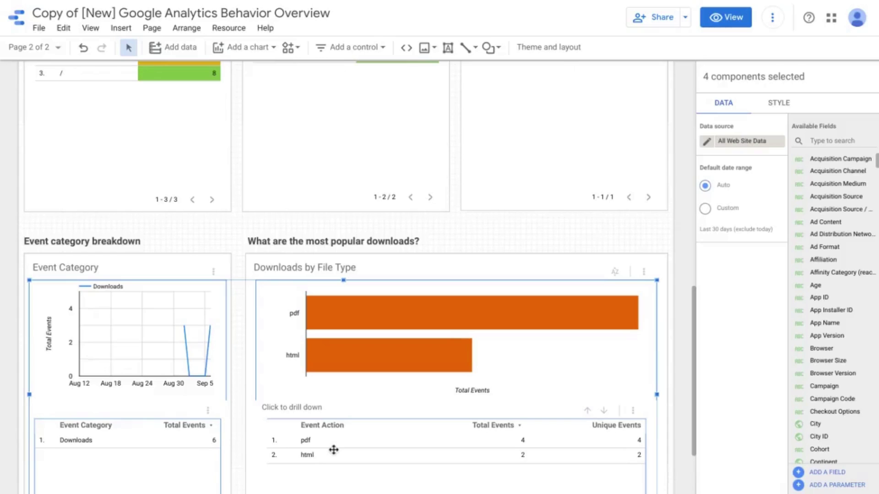
key(super+g)
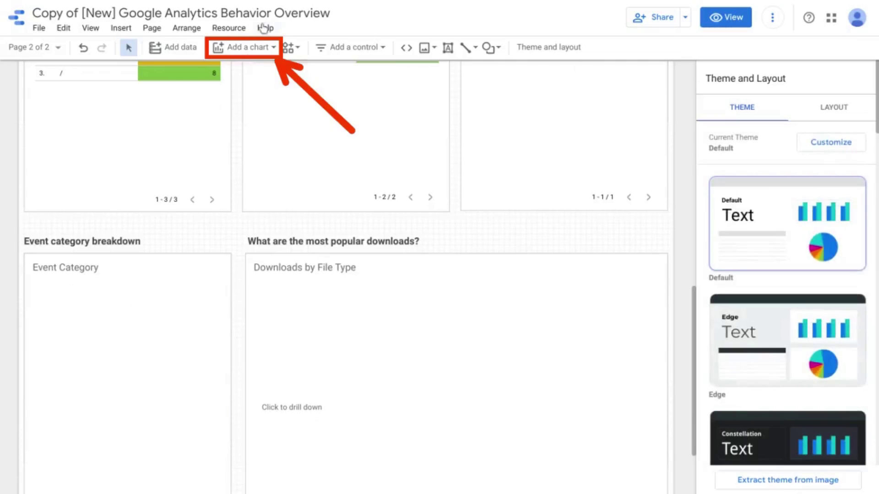
- Add a time series chart across the width of the Event Category box, just below its title
click(251, 51)
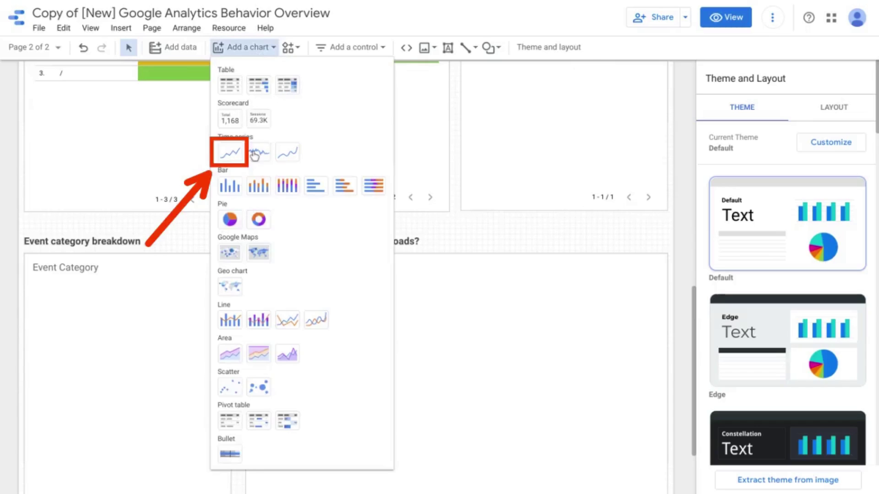
click(230, 158)
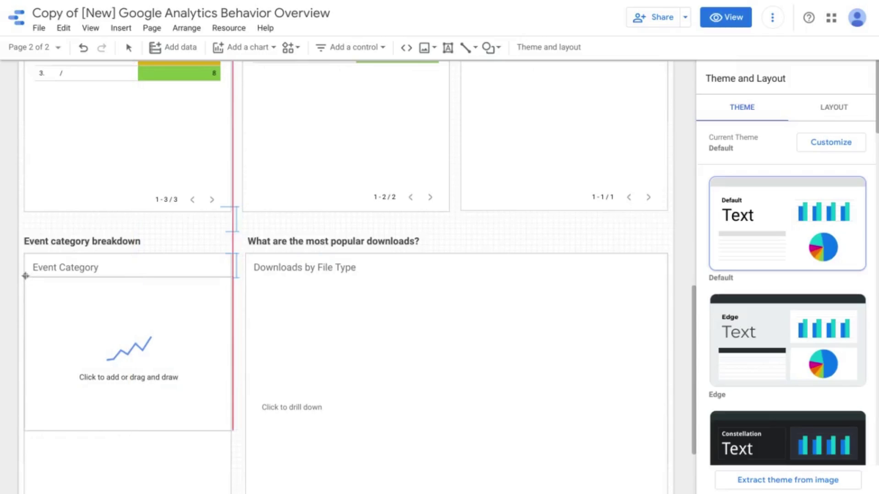
drag(25, 276, 228, 409)
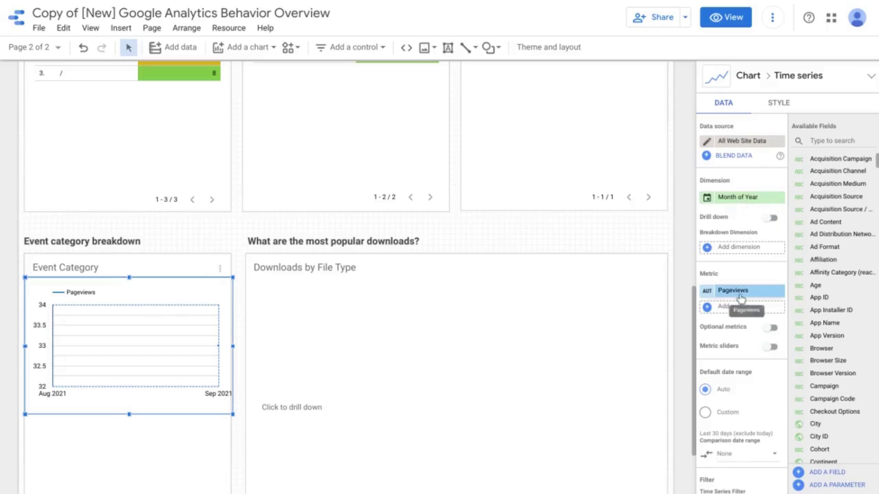
- Set the time series chart's dimension to Date and its metric to Total Events
click(730, 200)
text(date)
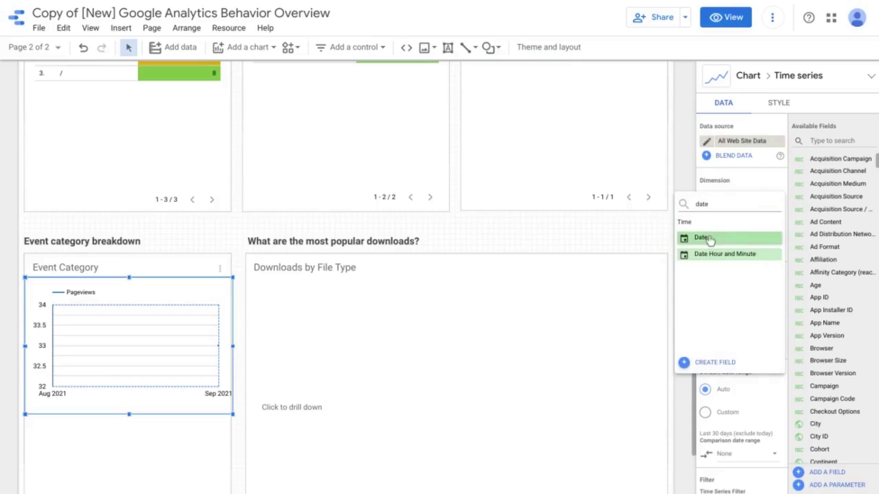
click(717, 234)
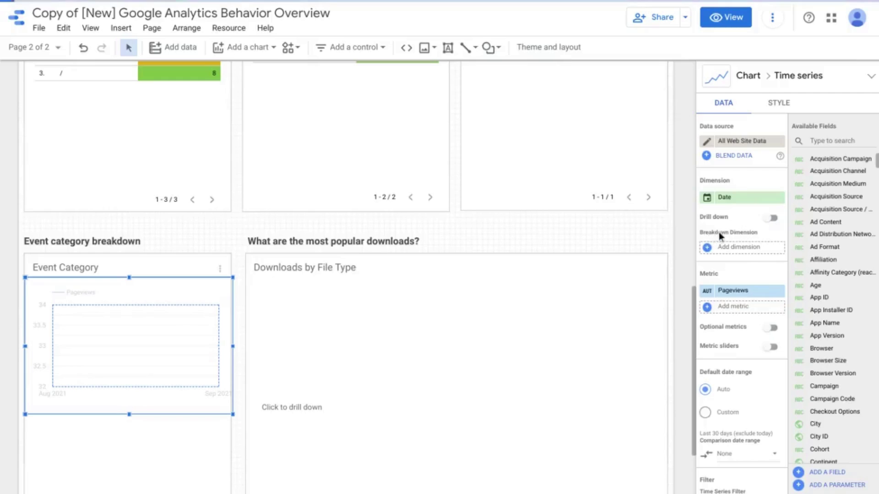
click(745, 295)
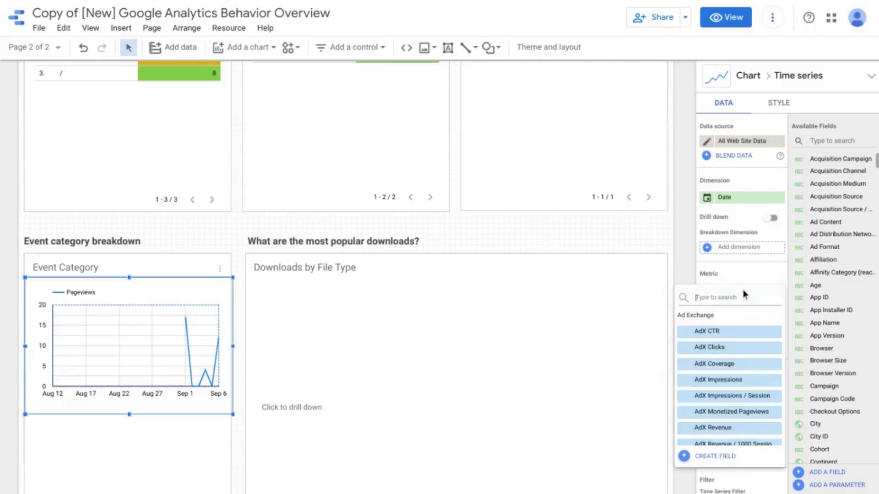
text(total)
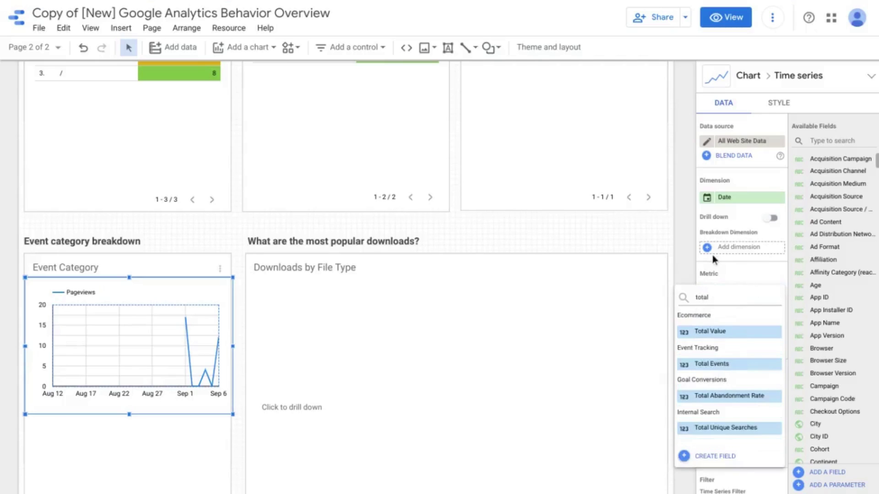
click(706, 365)
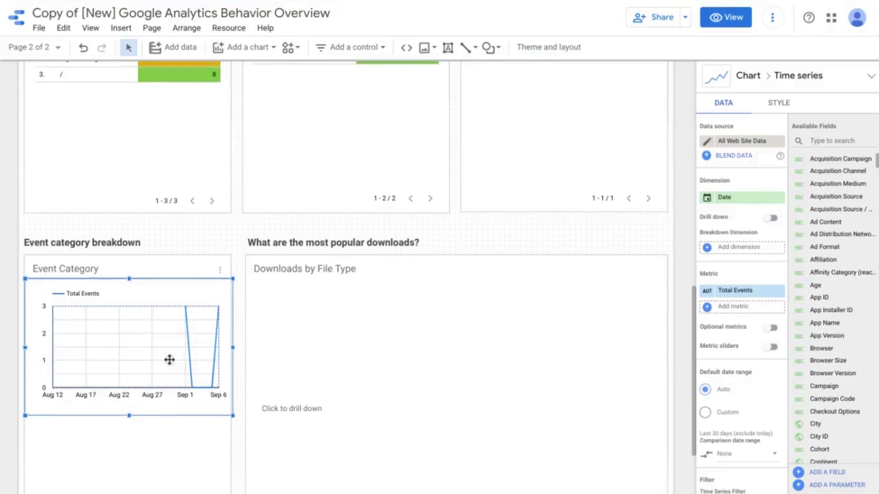
- Set the left Y-axis maximum of the Event Category time series chart to 5
scroll(173, 352, down, 1)
scroll(173, 352, down, 2)
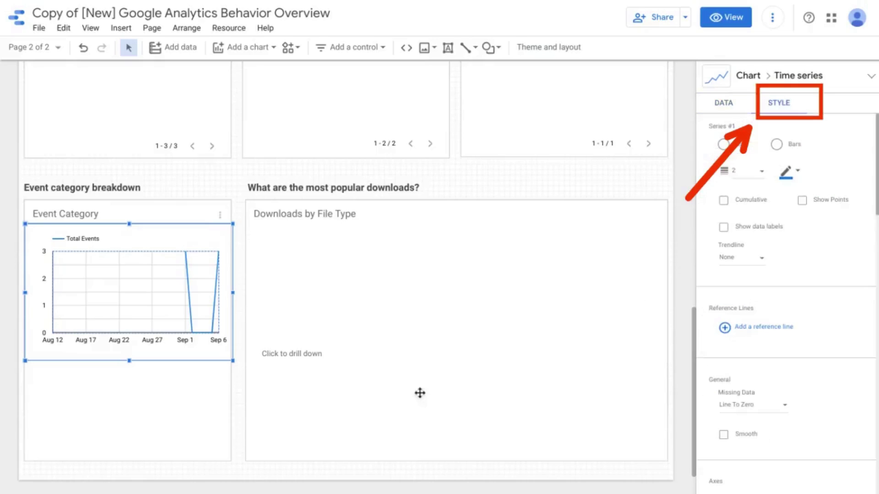
scroll(780, 270, down, 8)
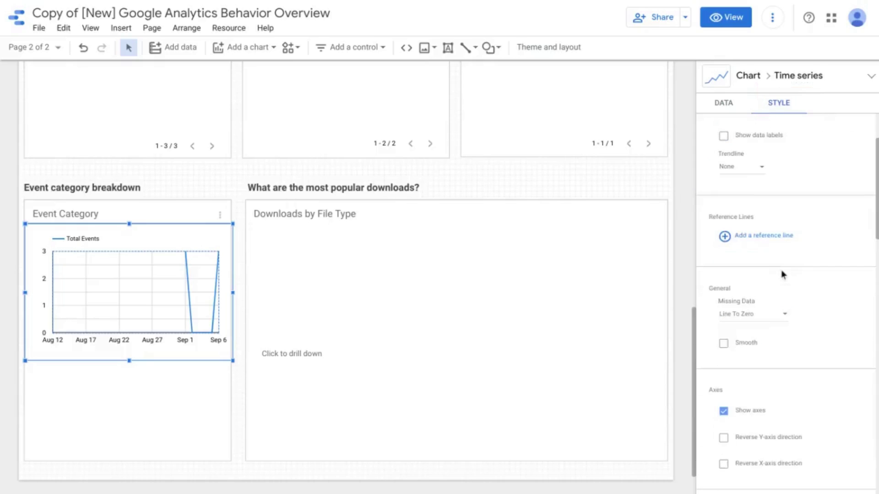
scroll(780, 275, down, 3)
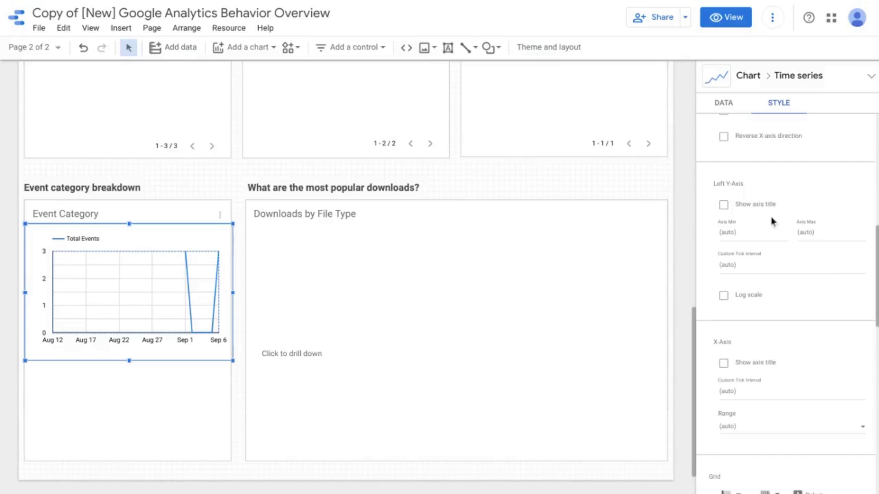
scroll(830, 230, down, 1)
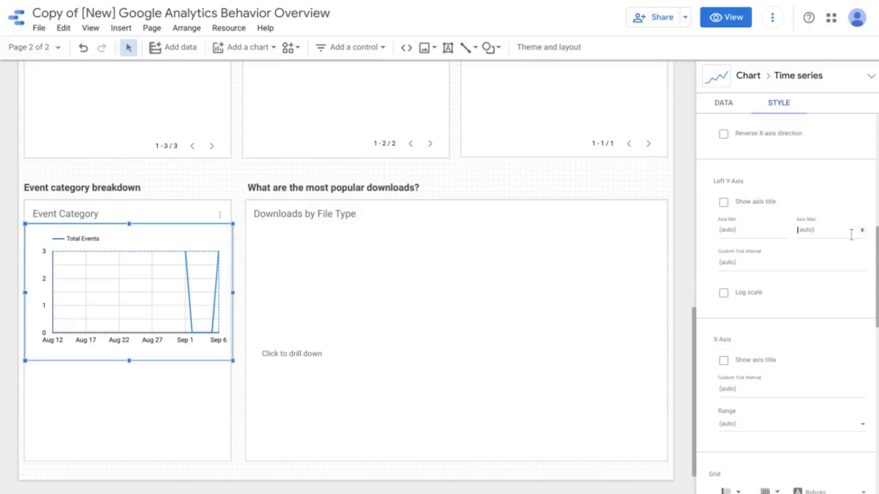
scroll(819, 213, down, 1)
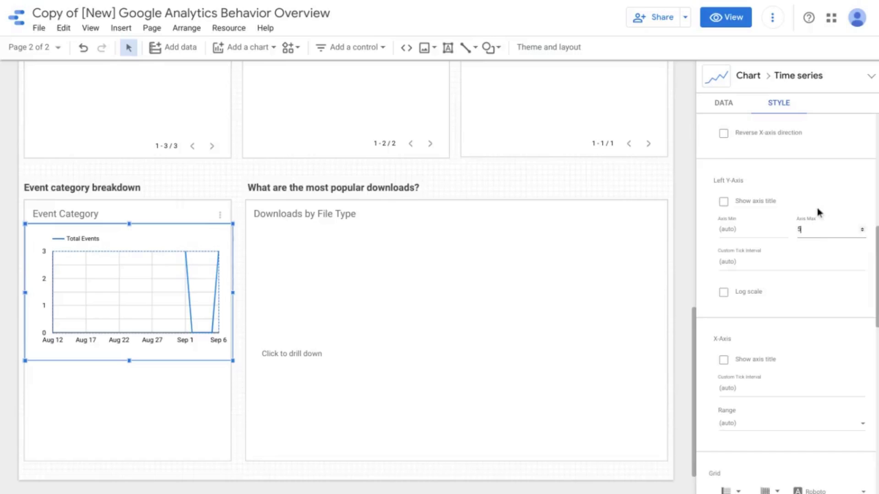
scroll(814, 207, up, 1)
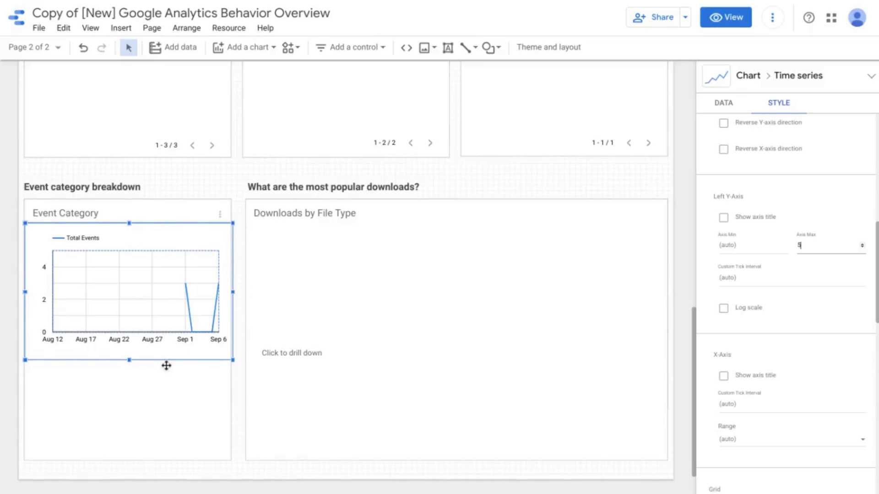
- Add a table across the width of the Event Category box, directly beneath the time series chart
scroll(166, 365, down, 1)
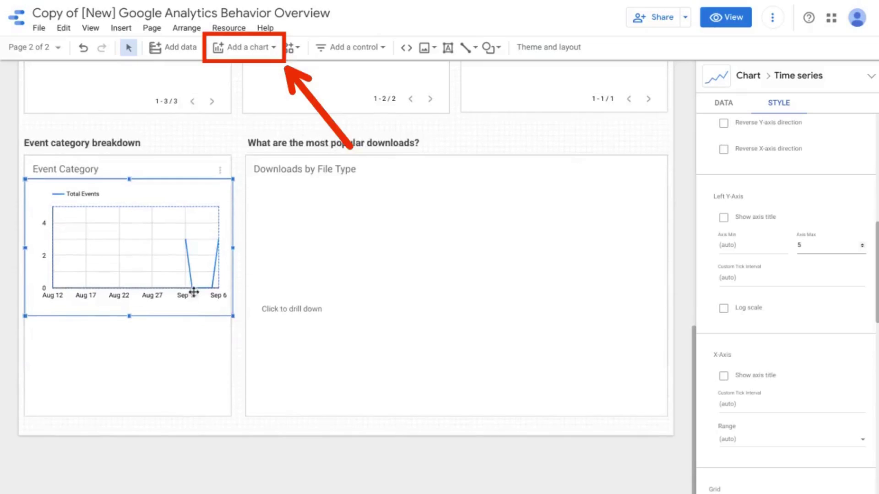
click(263, 52)
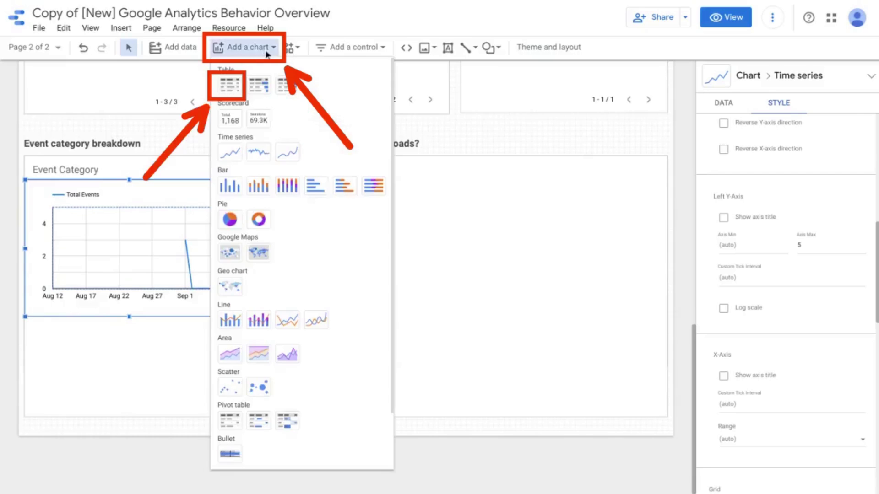
click(229, 87)
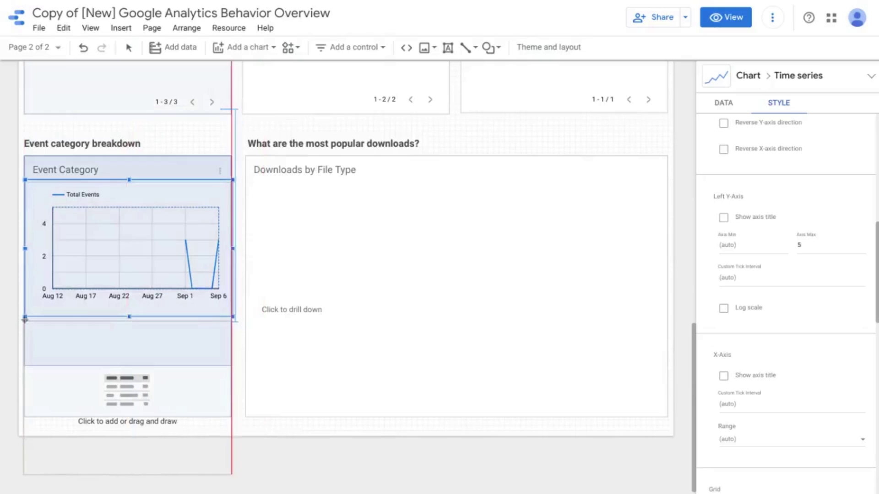
drag(25, 319, 233, 412)
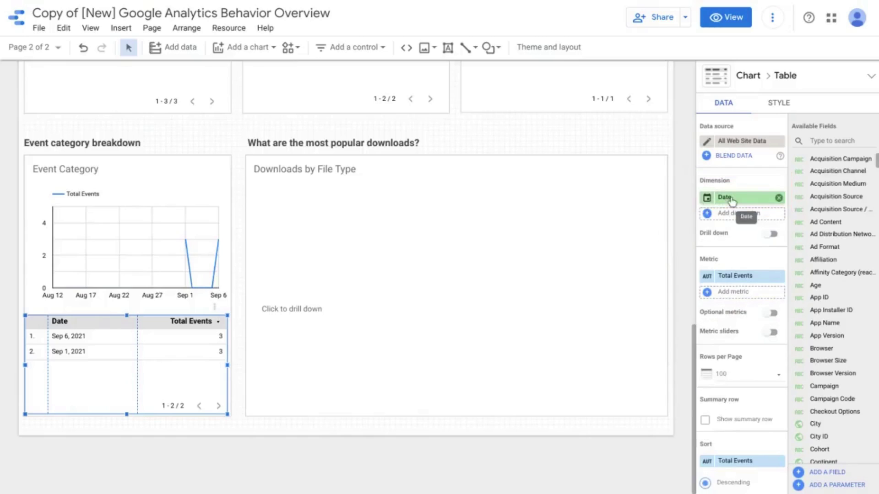
- Replace the new table's Date dimension with Event Category
click(744, 215)
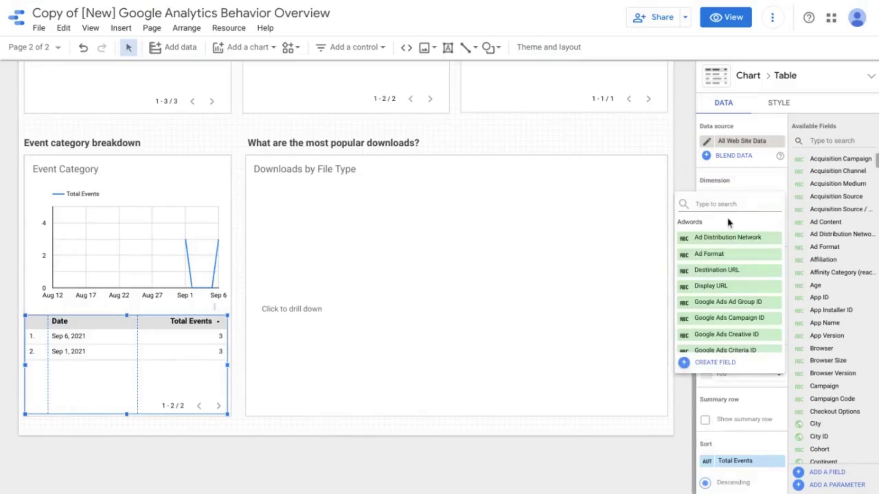
text(event)
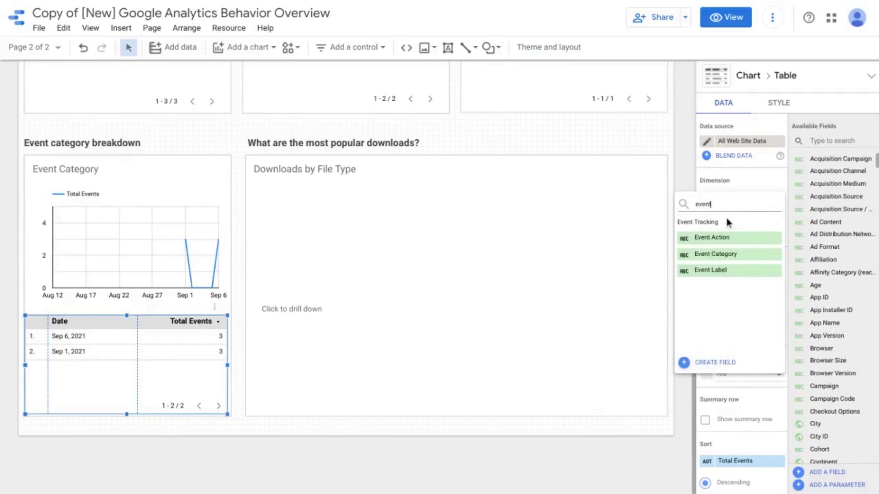
click(725, 254)
scroll(738, 274, down, 6)
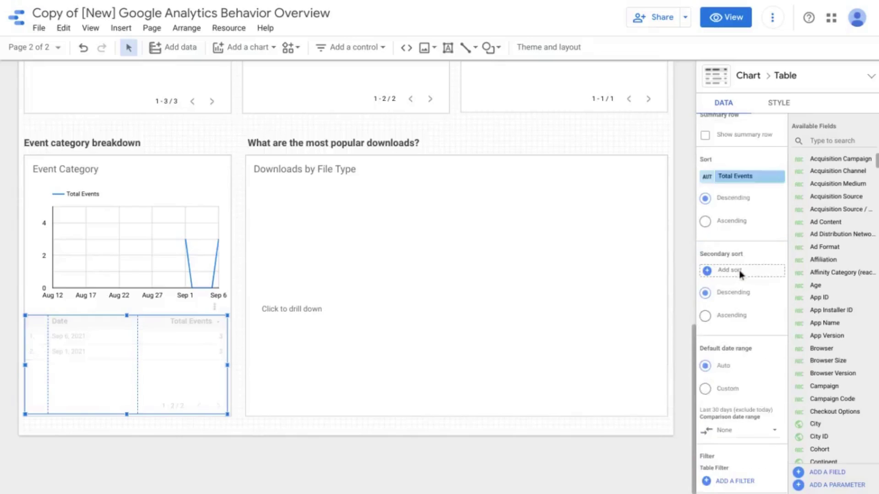
scroll(740, 270, down, 3)
scroll(740, 265, up, 4)
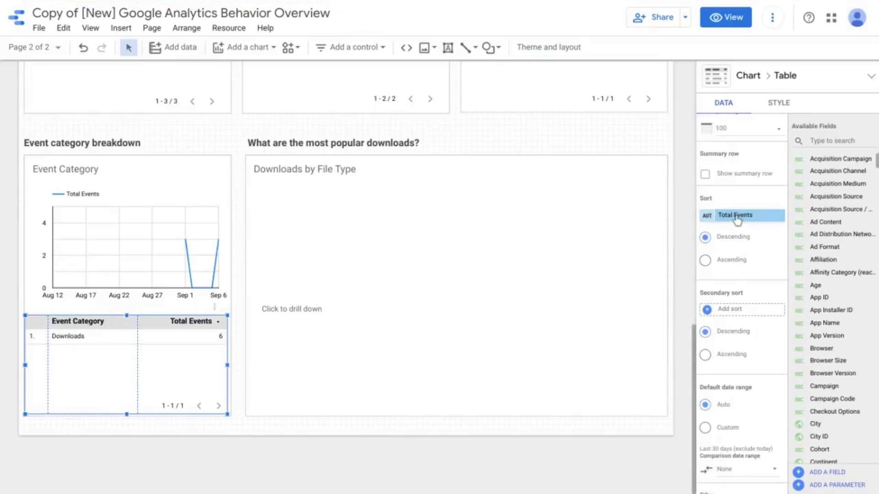
- Start a new filter for the Event Category table and name it Downloads
scroll(746, 238, down, 4)
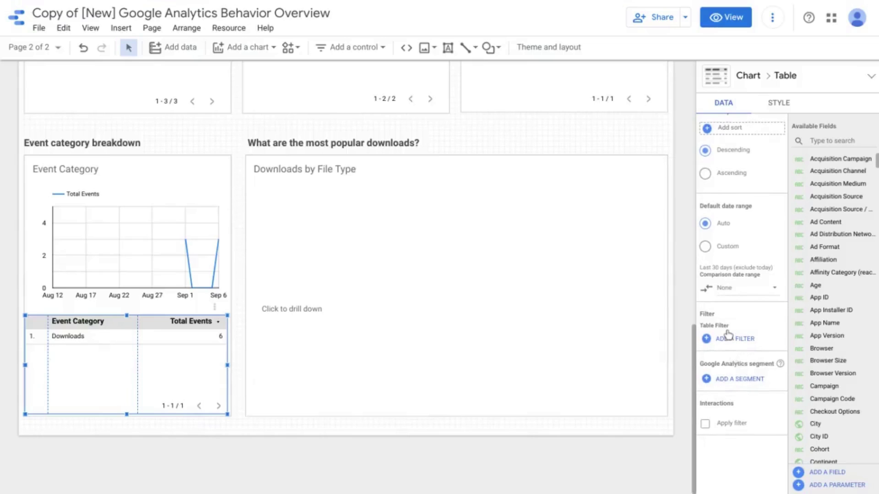
scroll(728, 335, up, 1)
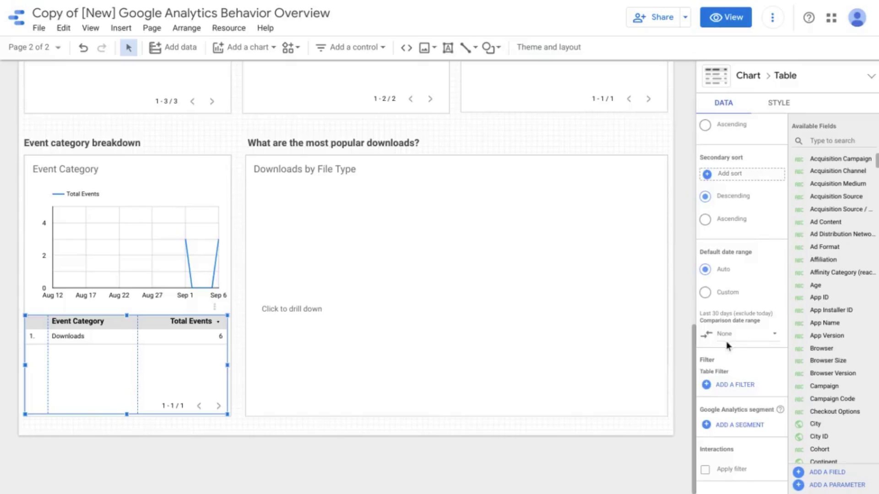
scroll(727, 342, down, 2)
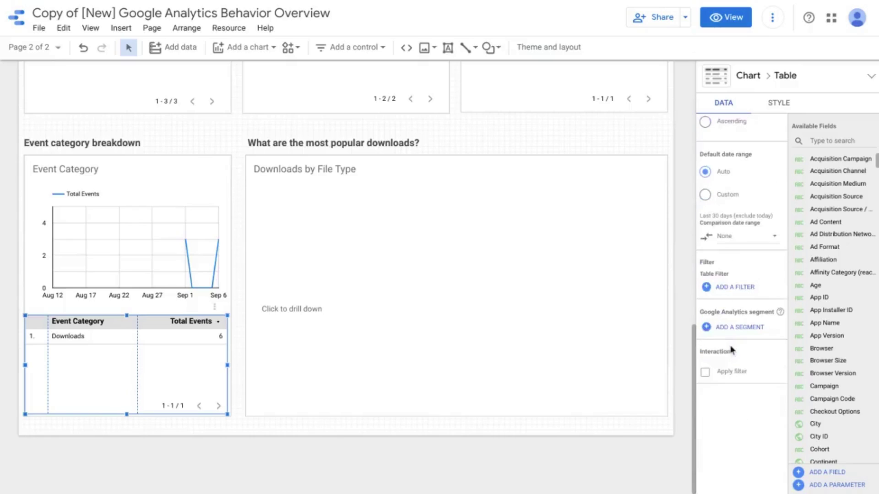
click(730, 289)
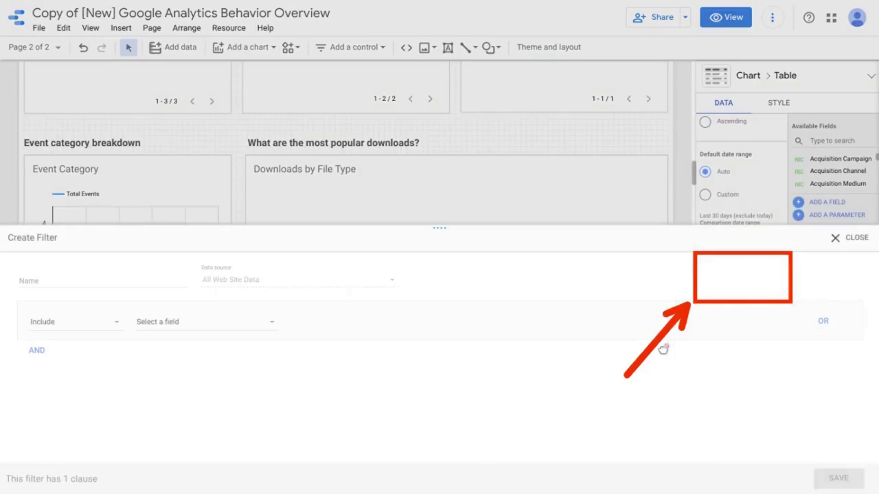
click(50, 276)
text(Downlo)
key(BackSpace)
key(BackSpace)
text(ownloads)
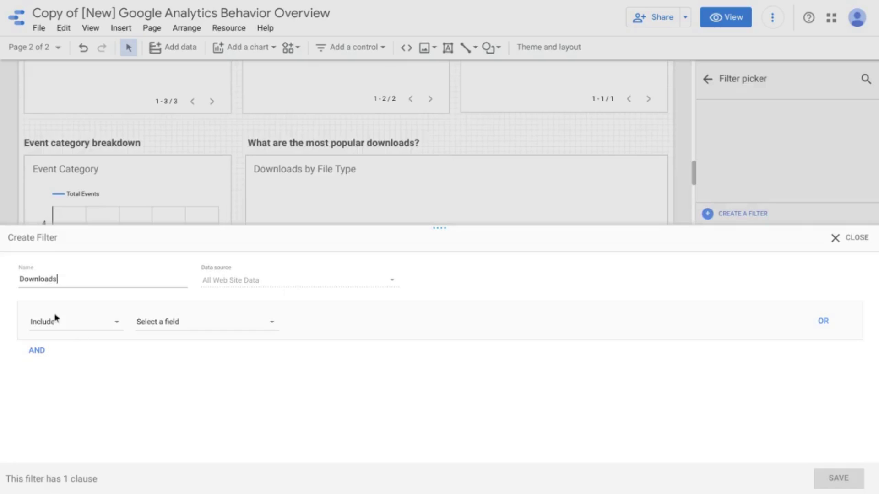
- Define the filter to include Event Category equal to Downloads, and save it to the table
click(174, 327)
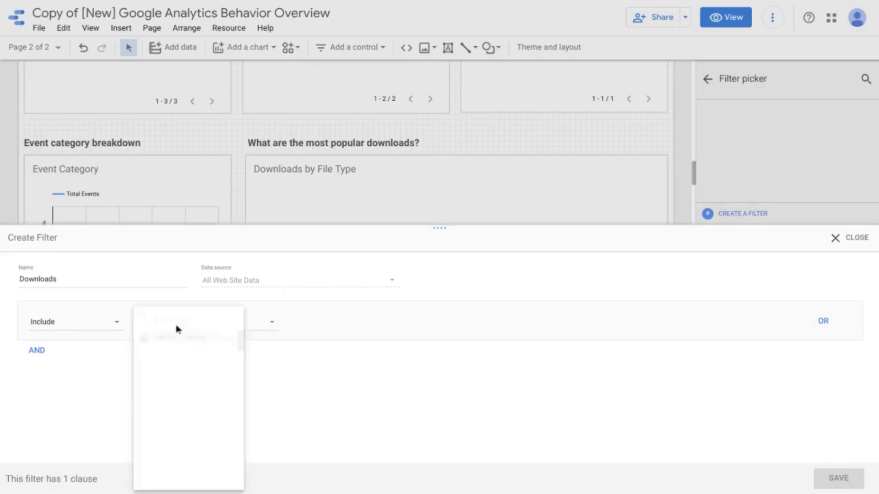
text(event)
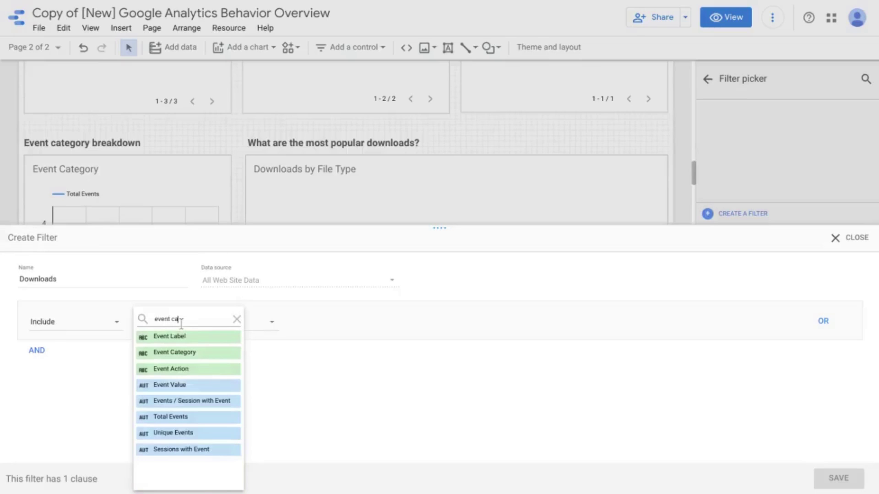
text( ca)
click(182, 344)
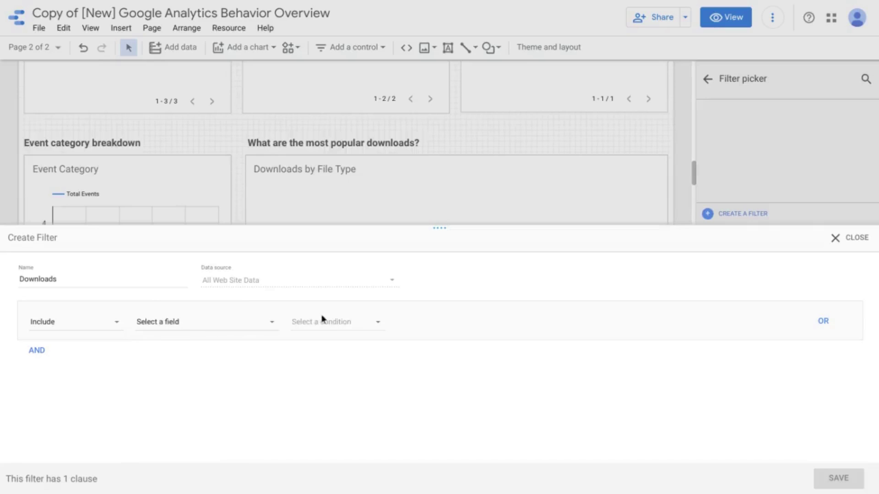
click(327, 326)
click(328, 326)
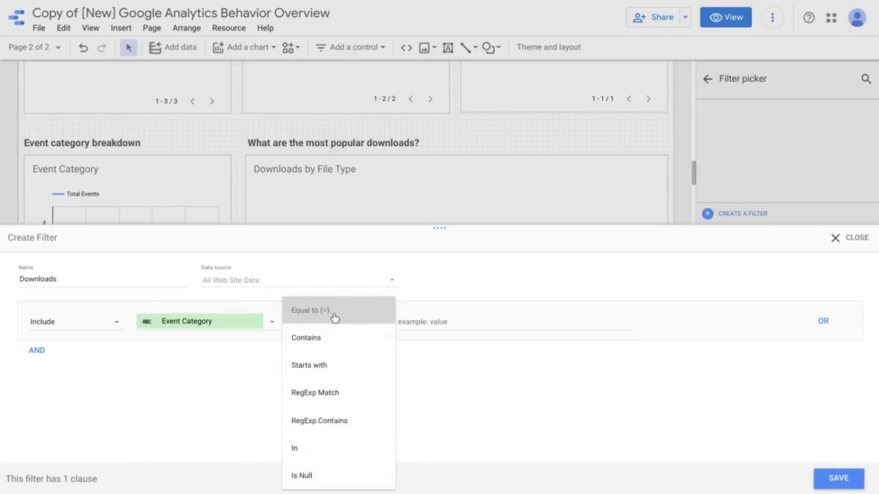
click(429, 320)
text(D)
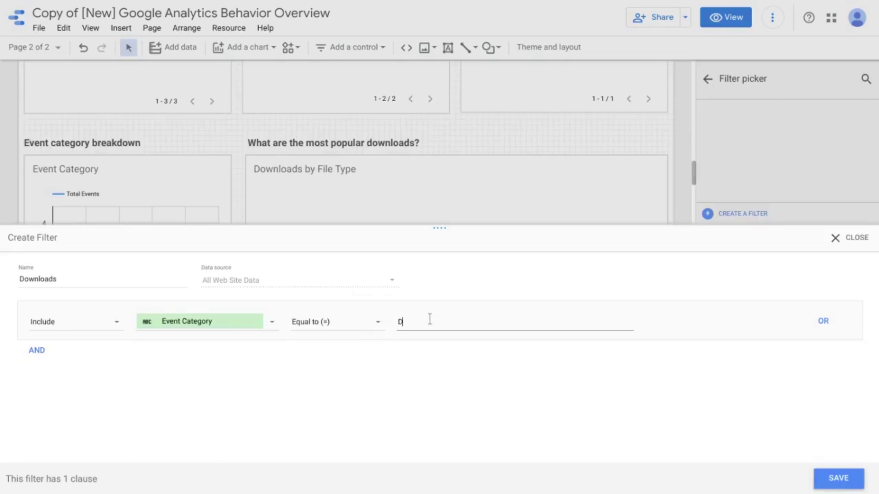
text(ownloads)
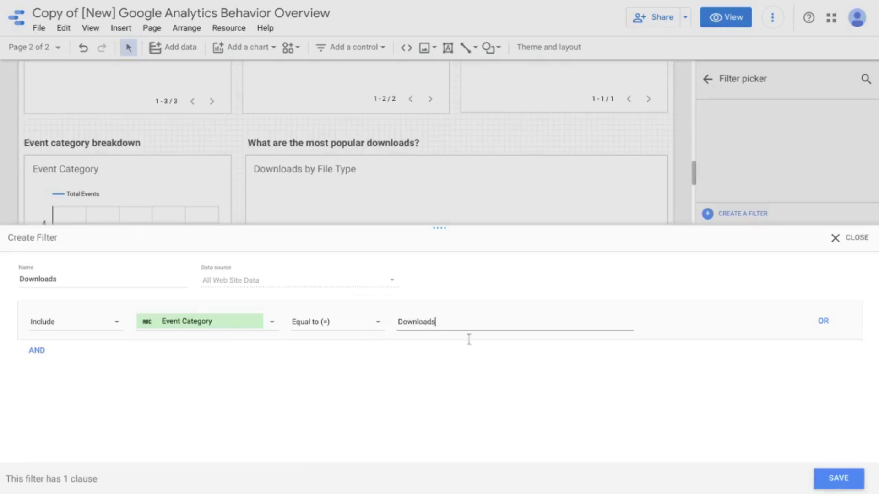
click(840, 477)
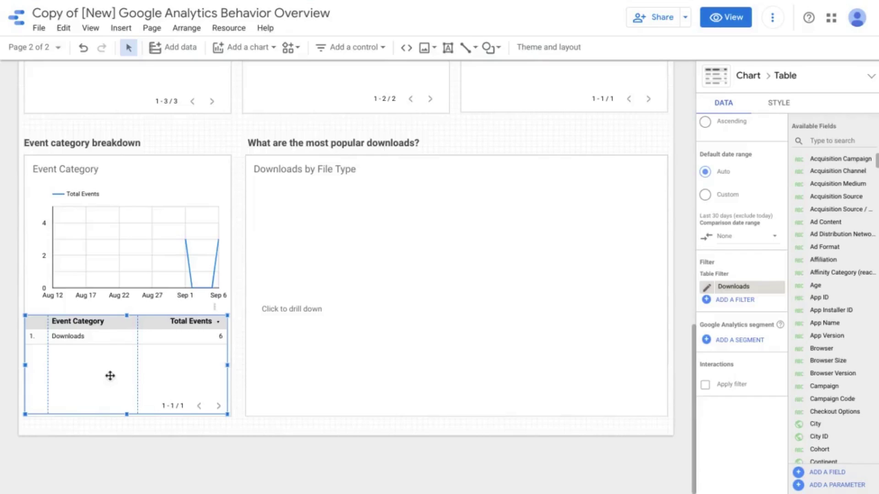
- Add a horizontal bar chart across the width of the Downloads by File Type box, just below its title
scroll(109, 375, down, 1)
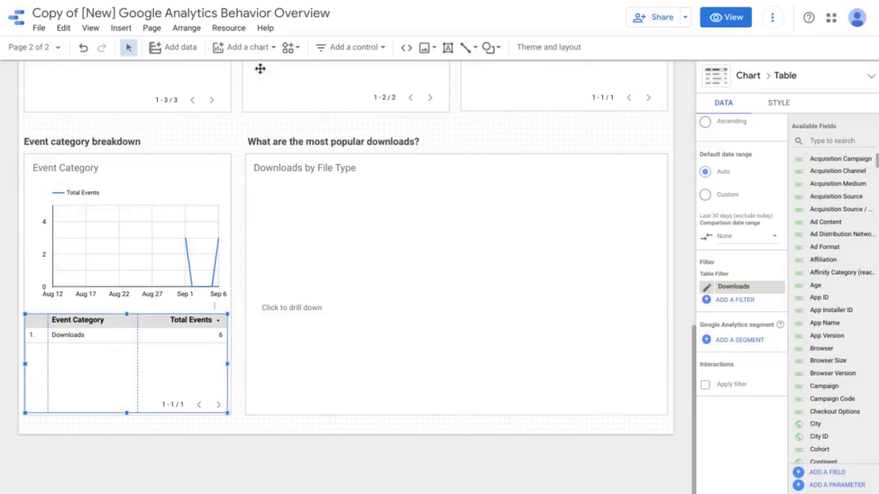
click(243, 50)
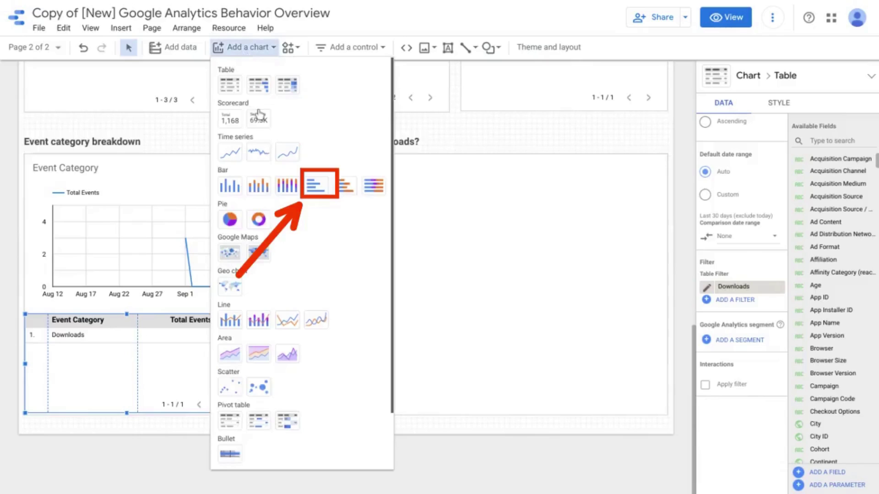
click(316, 186)
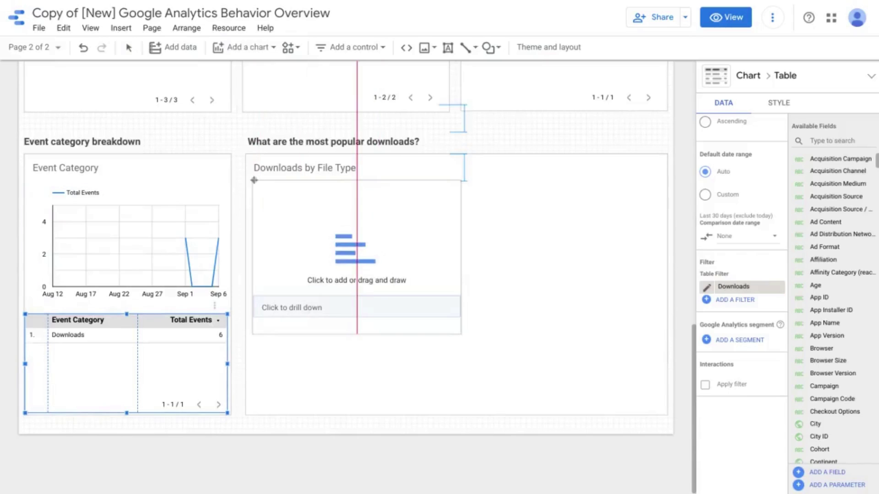
drag(253, 178, 659, 296)
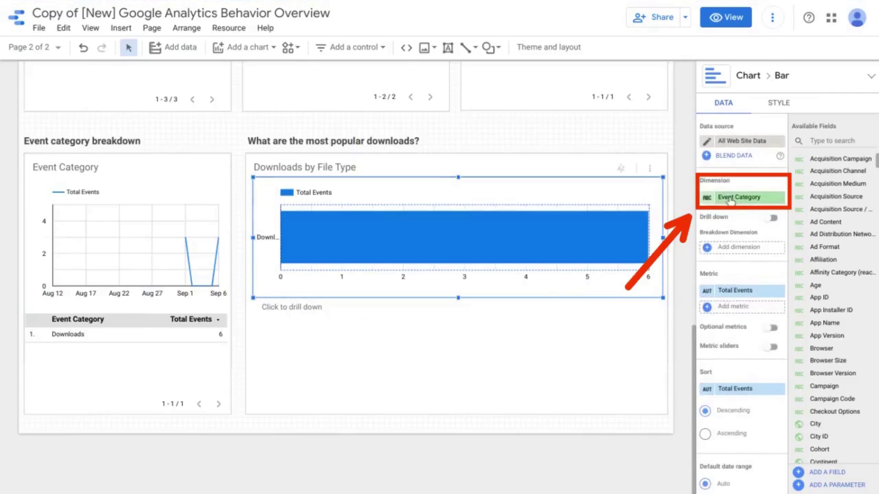
- Set the bar chart's dimension to Event Action
click(729, 198)
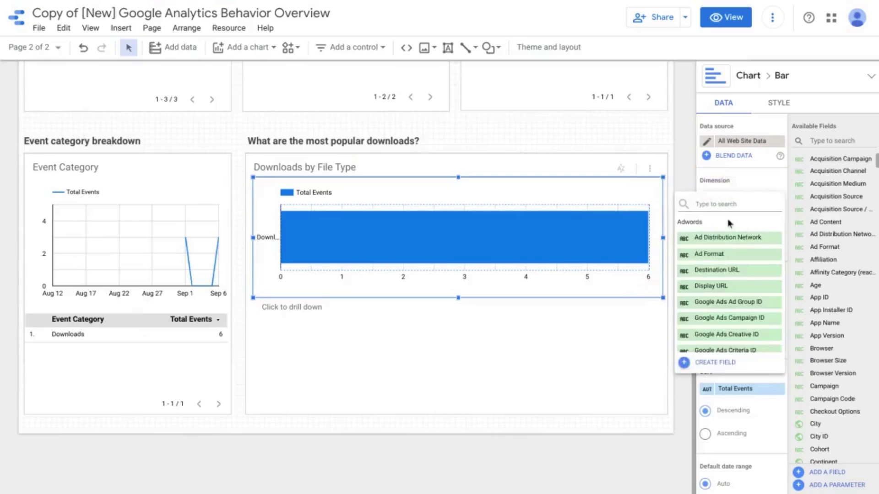
text(event)
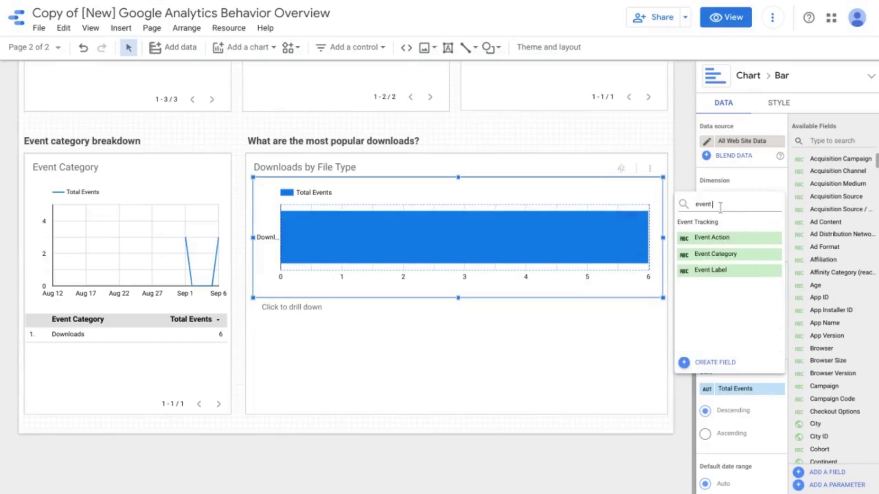
text( action)
click(726, 238)
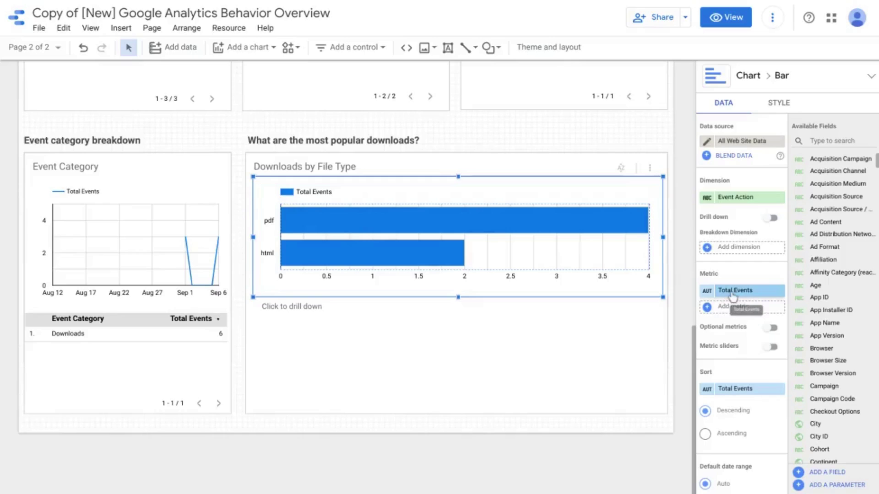
- Apply the existing Downloads filter to the Downloads by File Type bar chart
scroll(756, 354, down, 5)
scroll(756, 351, up, 5)
scroll(757, 353, down, 7)
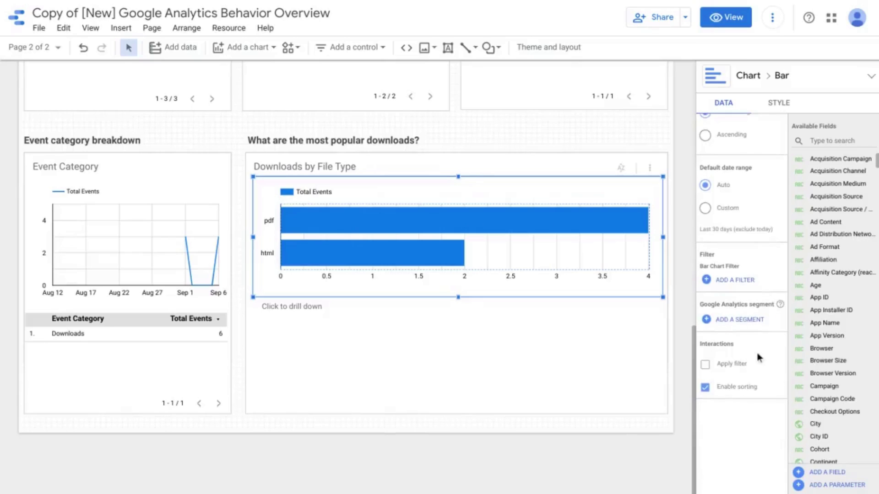
click(733, 253)
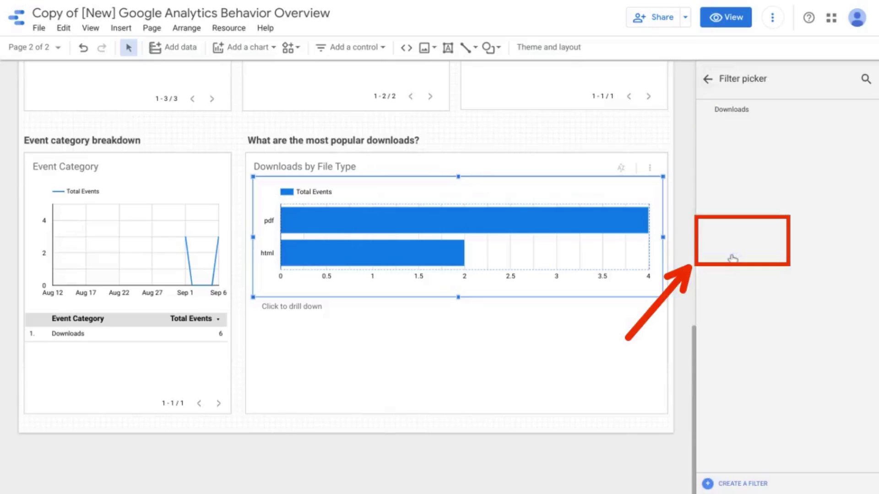
click(730, 111)
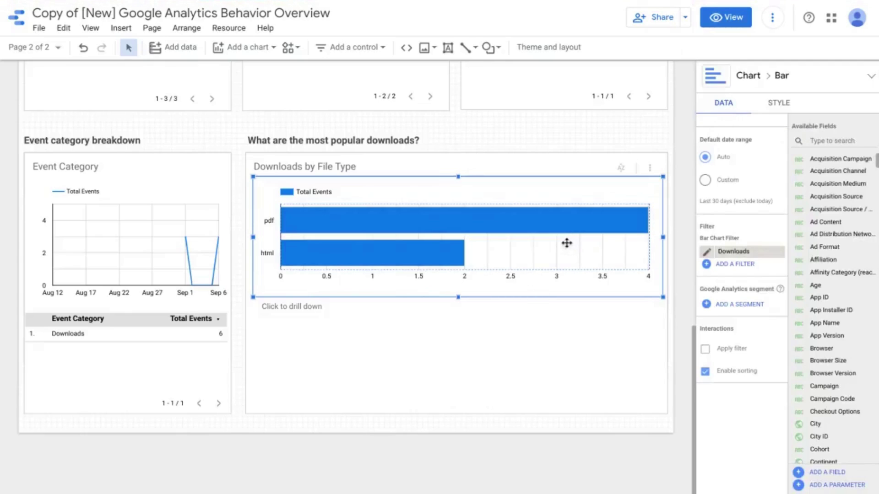
- Show the axis title on the bar chart's bottom X-axis
click(779, 103)
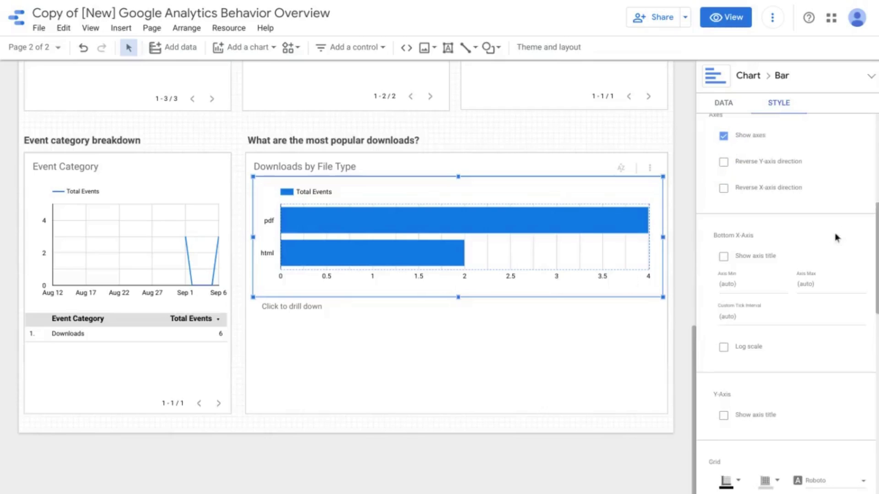
scroll(785, 242, down, 2)
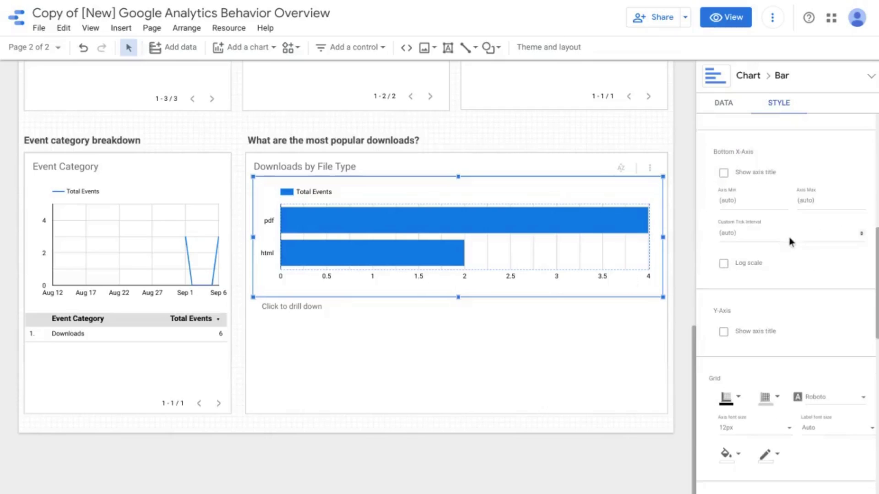
click(724, 175)
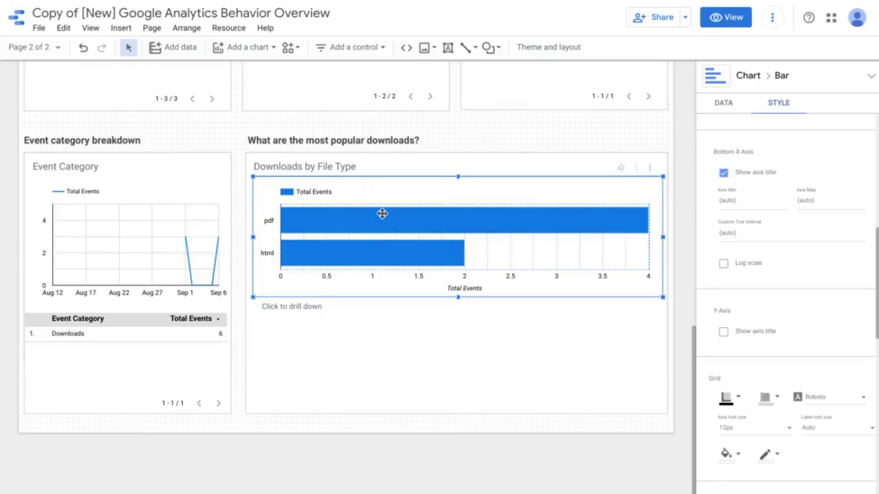
- Remove the legend from the Downloads by File Type bar chart
scroll(755, 250, down, 1)
scroll(755, 251, down, 6)
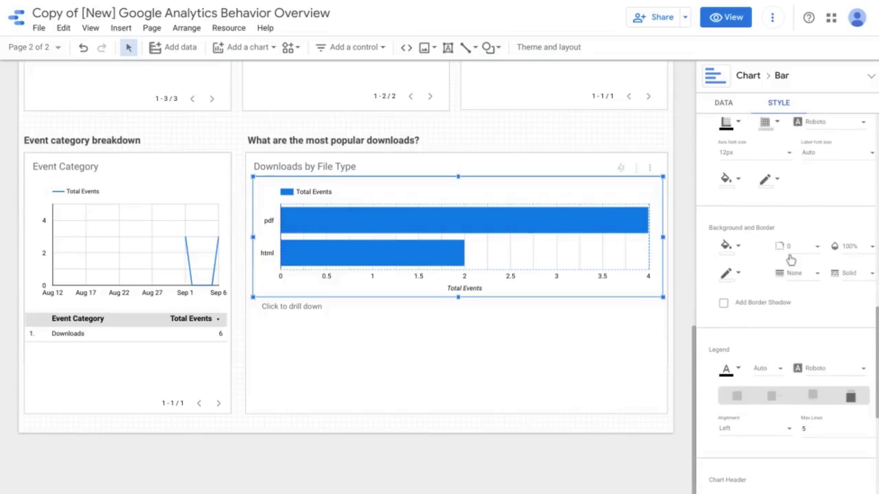
scroll(791, 260, down, 2)
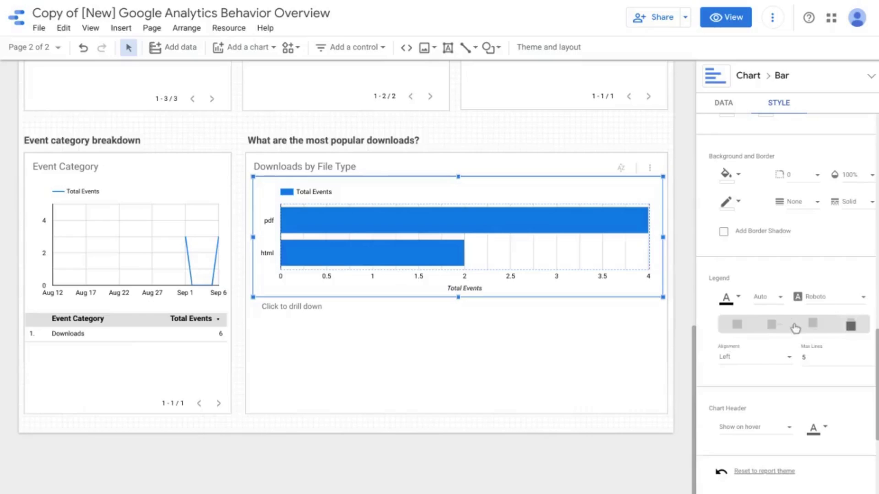
scroll(795, 327, down, 1)
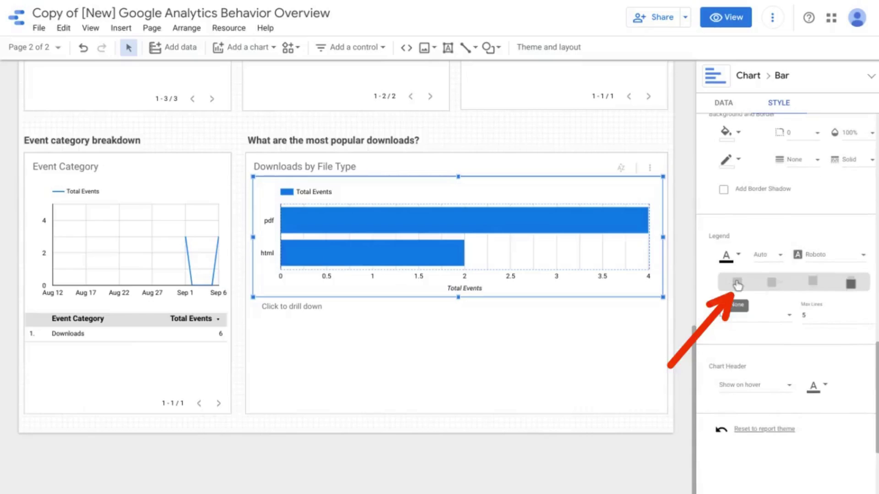
click(737, 285)
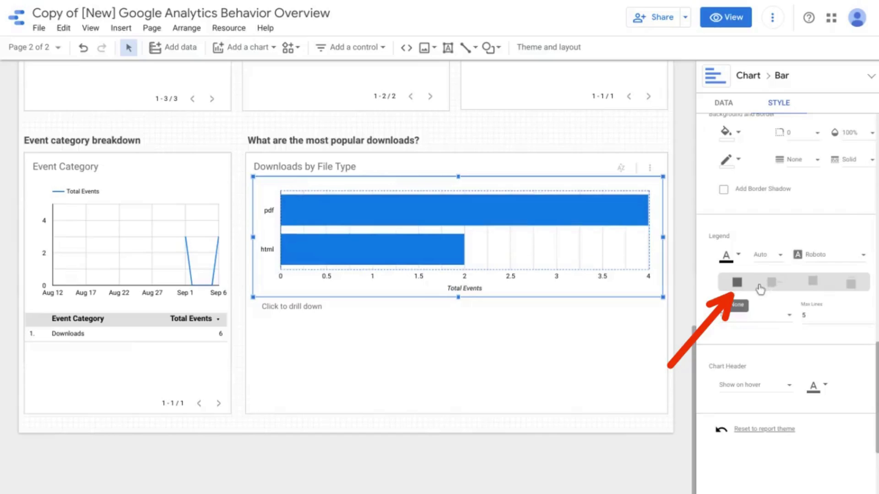
- Set the bar chart's bottom X-axis to a custom tick interval of 1 and an axis maximum of 5
scroll(760, 288, up, 3)
scroll(762, 288, up, 5)
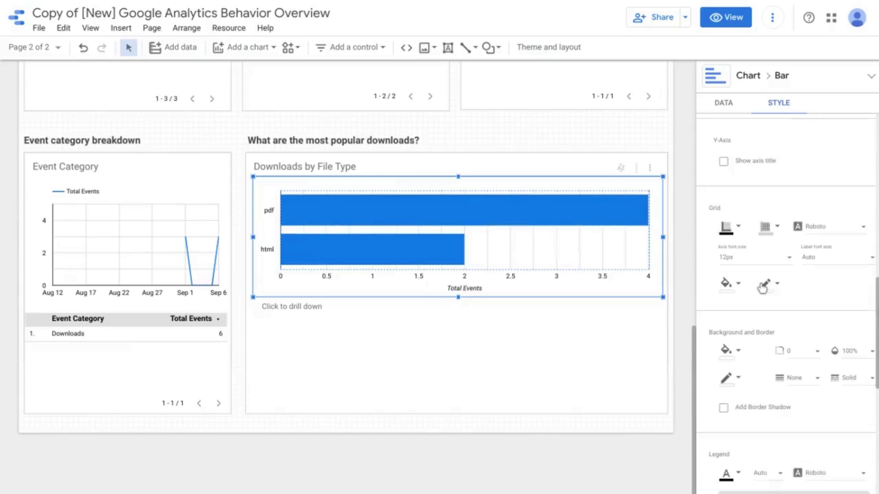
scroll(762, 289, up, 2)
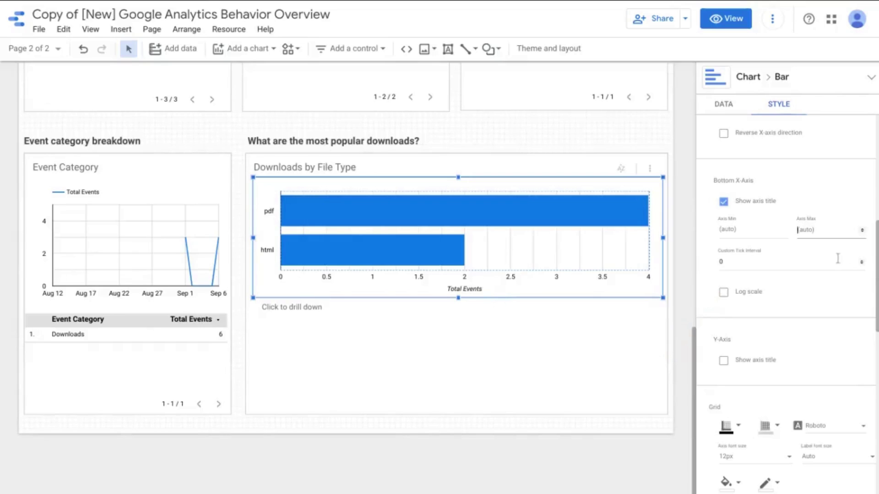
click(861, 260)
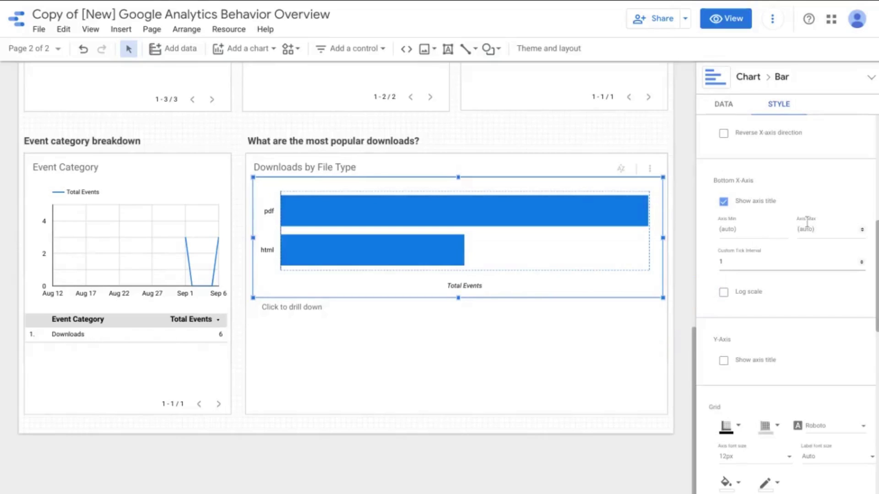
click(862, 228)
click(862, 228)
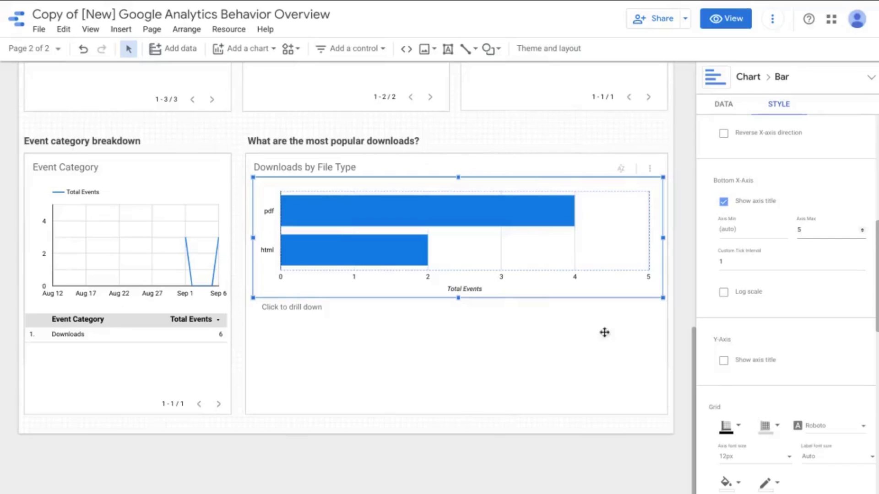
- Add a plain table below the bar chart, spanning the width of the Downloads by File Type box
scroll(768, 300, down, 2)
scroll(744, 278, up, 6)
scroll(744, 277, up, 1)
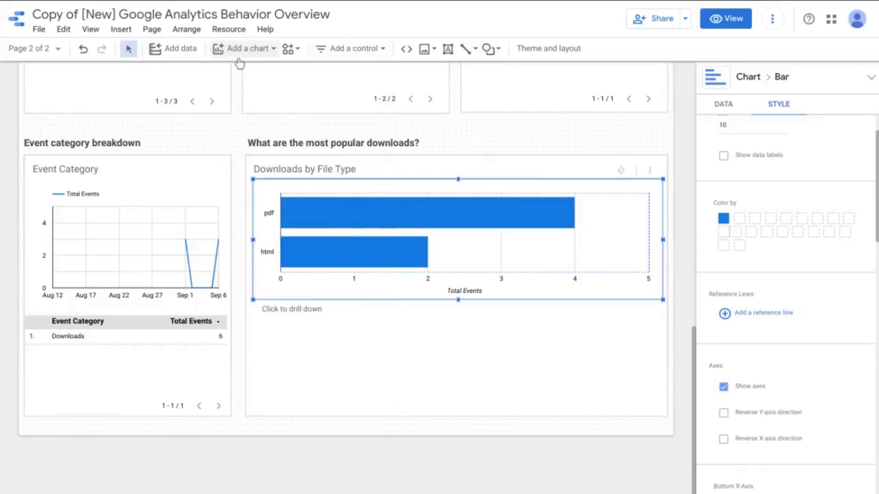
click(232, 48)
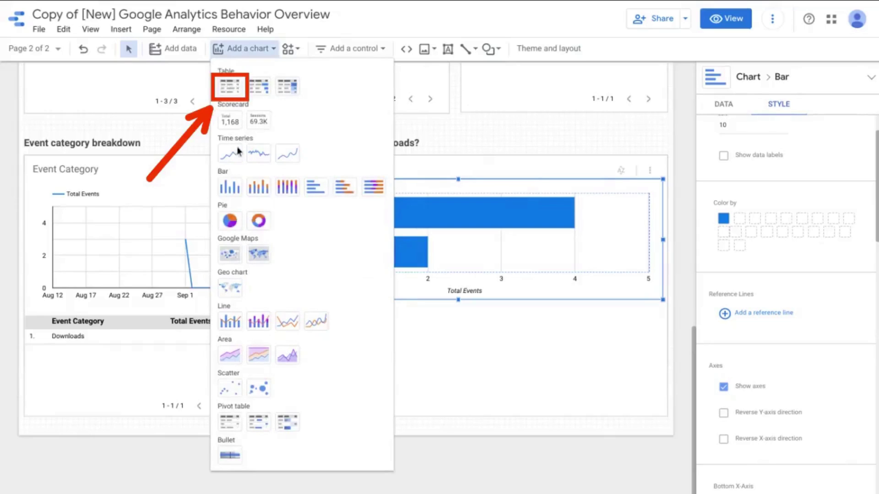
click(229, 86)
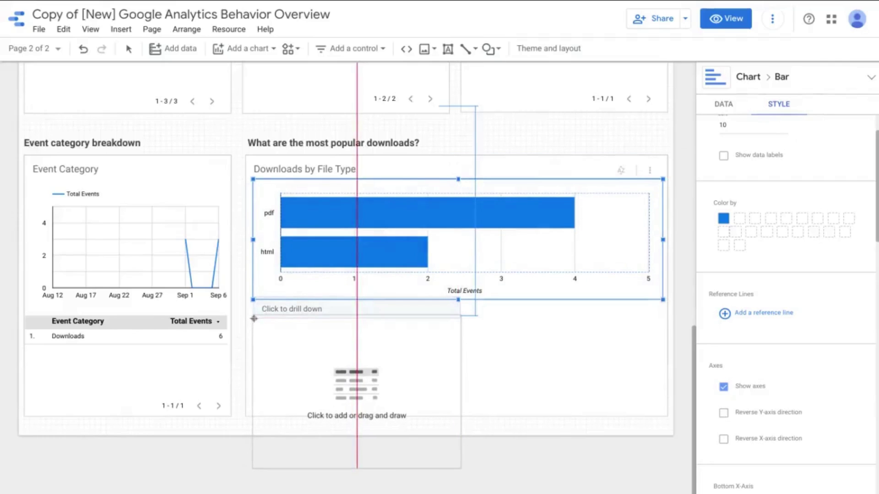
drag(254, 319, 660, 411)
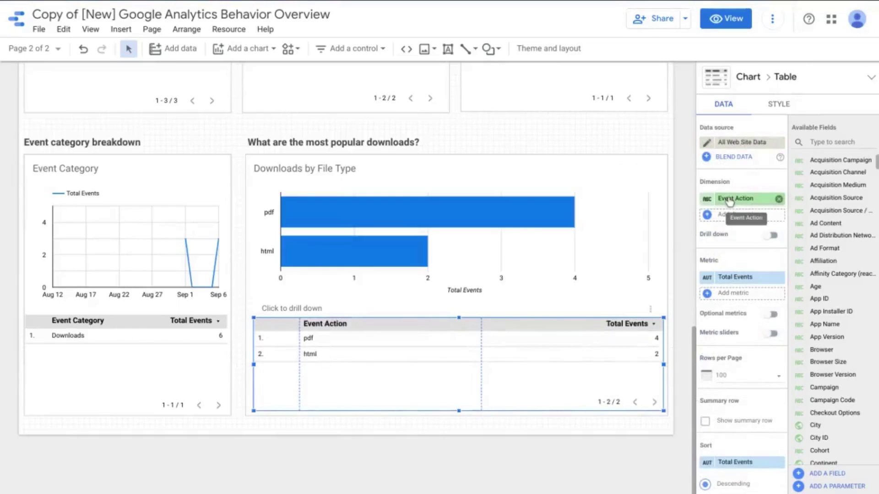
- Add Unique Events as the table's second metric and widen its column so the full header fits
click(736, 294)
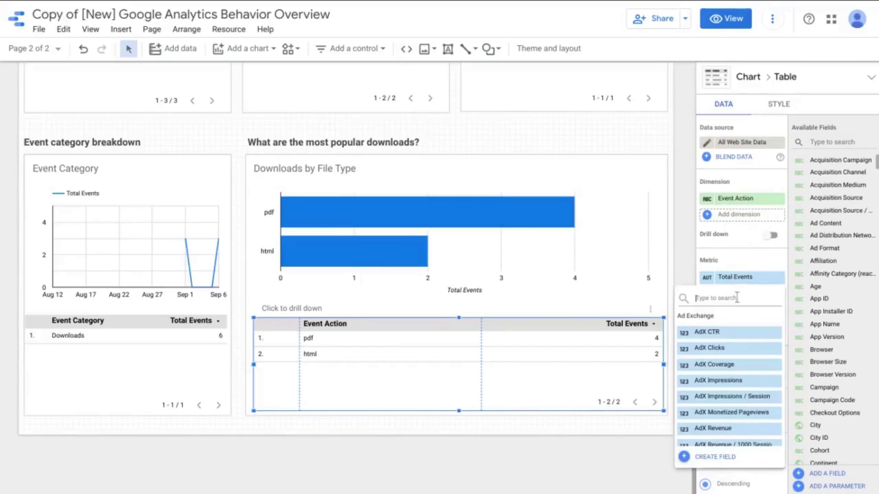
text(unique)
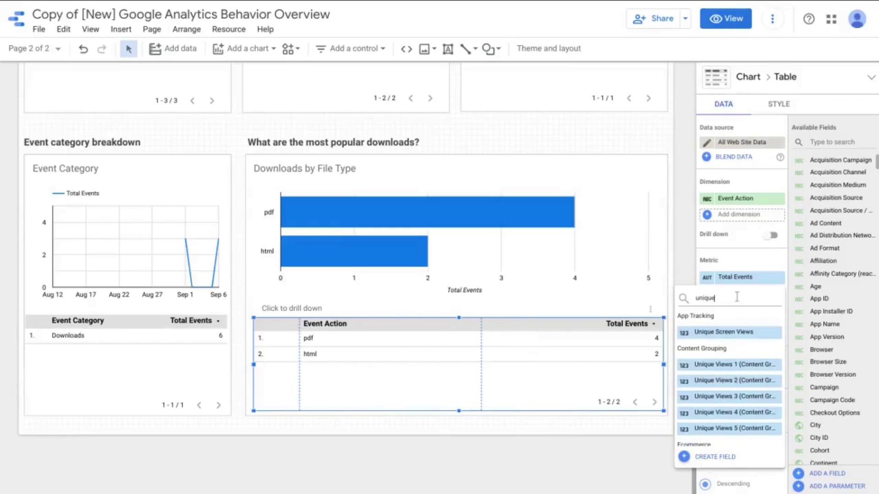
scroll(724, 388, down, 3)
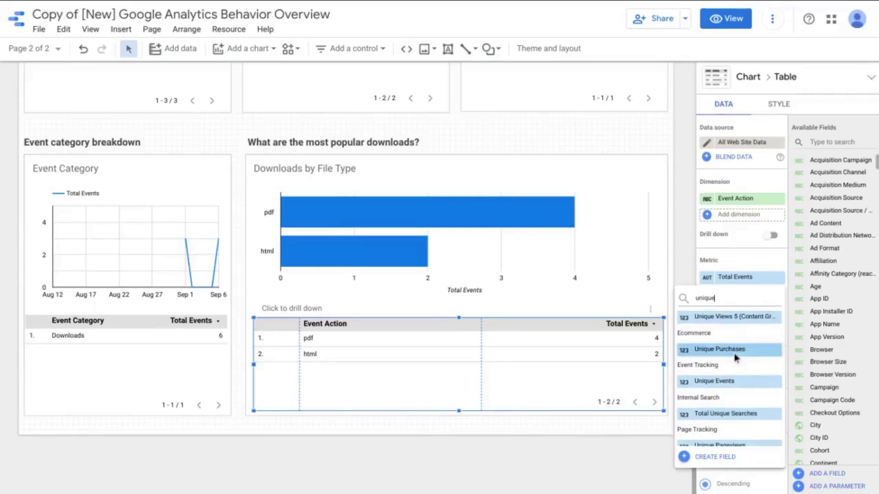
click(724, 382)
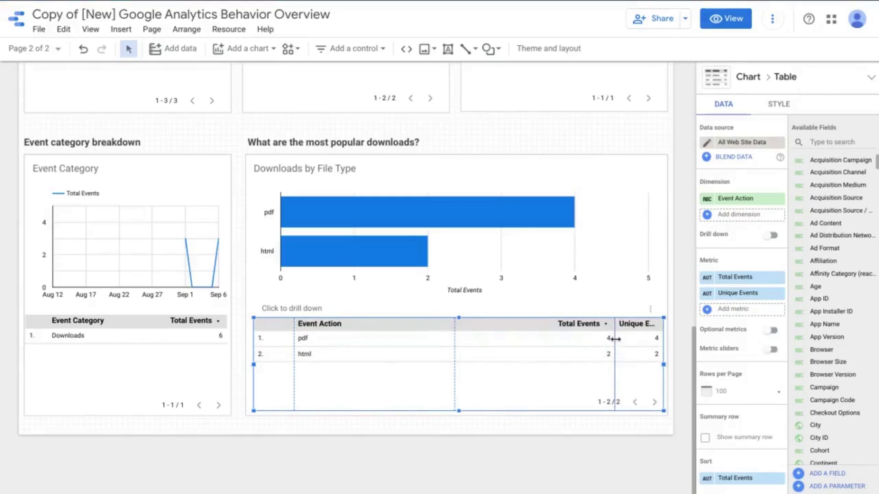
drag(615, 338, 579, 337)
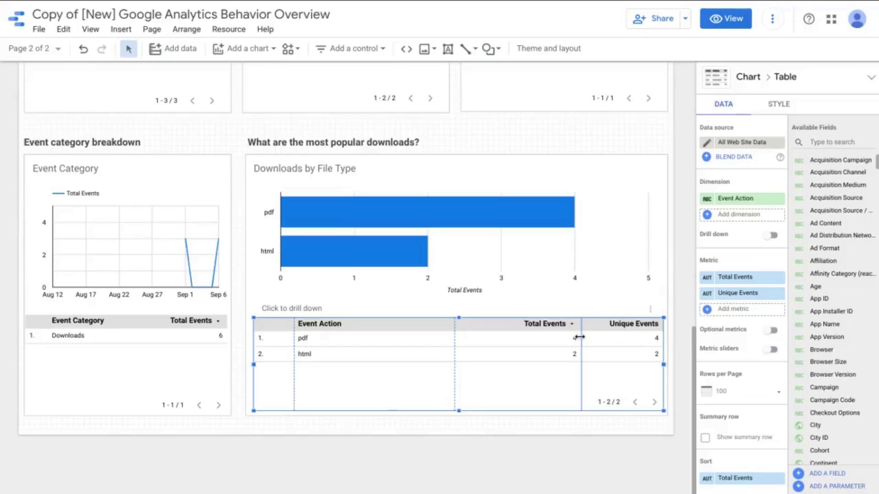
drag(579, 336, 571, 338)
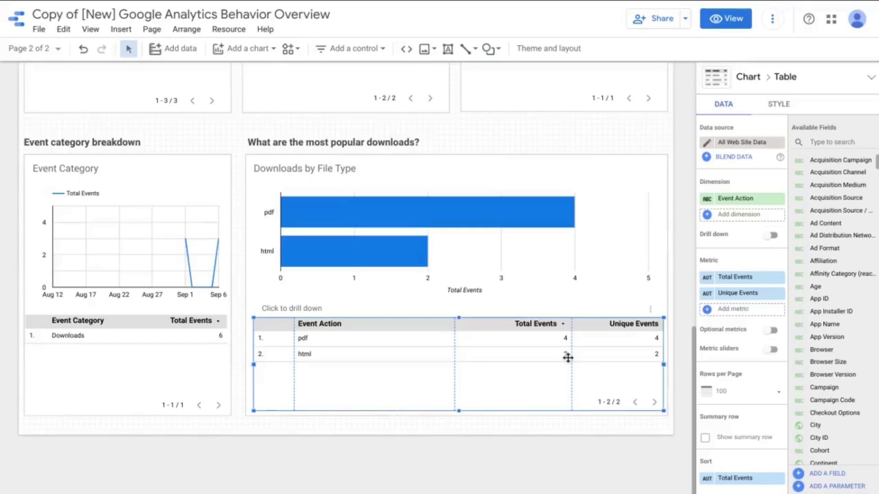
- Apply the existing Downloads filter to the Event Action table
scroll(568, 358, down, 1)
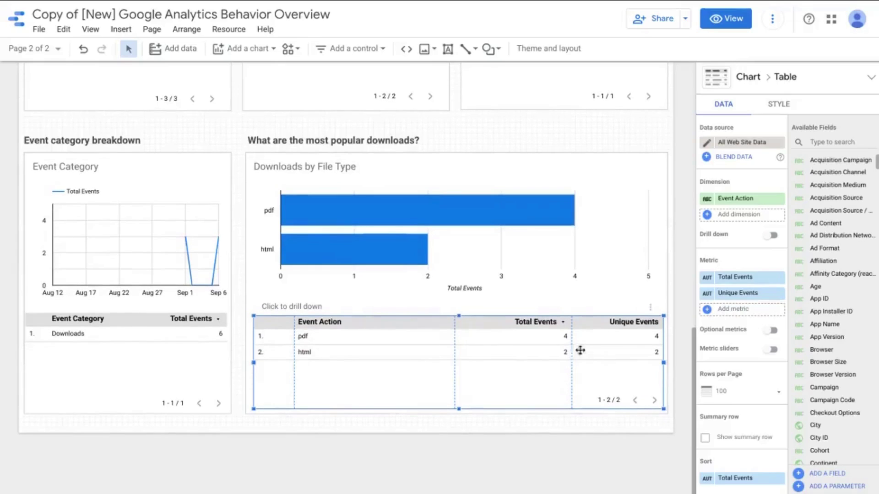
scroll(739, 331, down, 8)
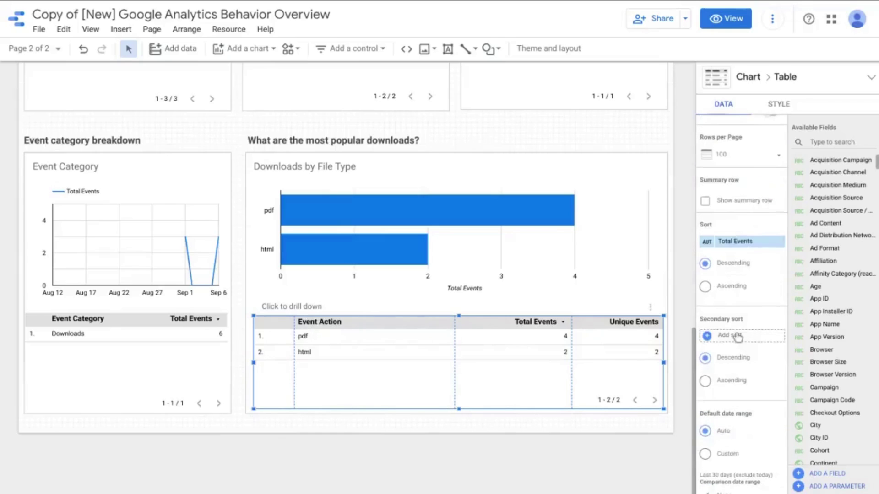
scroll(749, 280, down, 3)
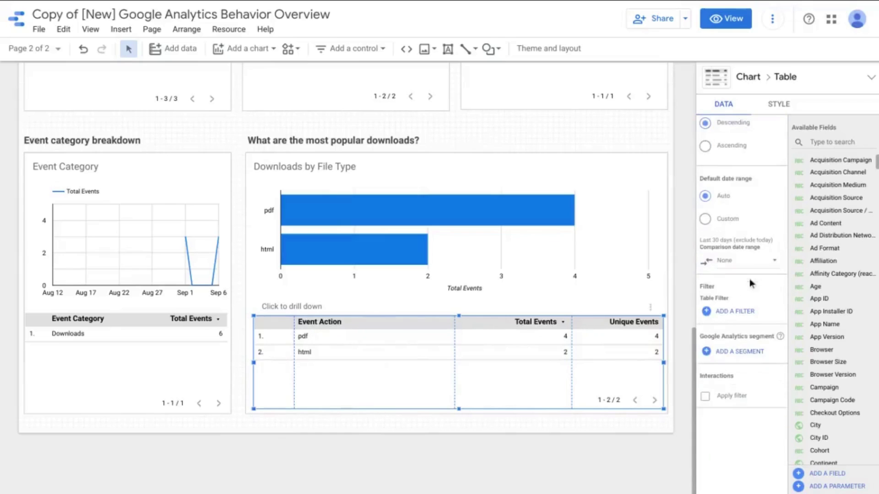
click(742, 304)
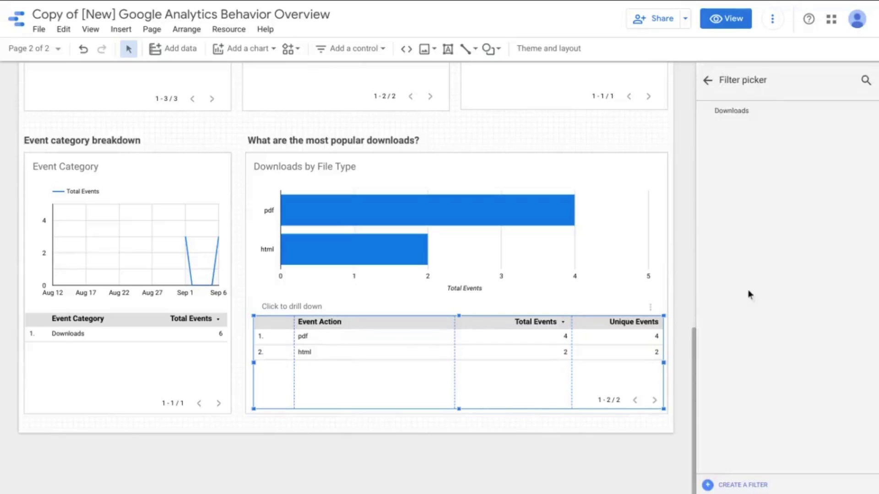
click(732, 112)
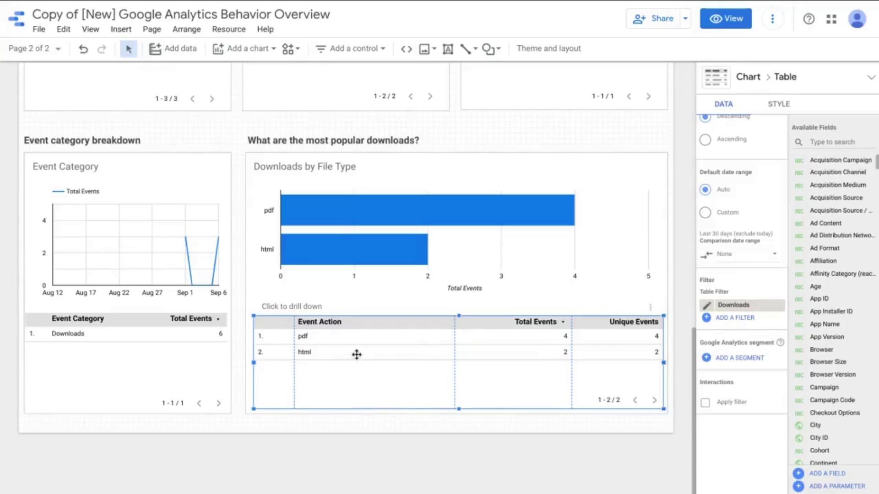
- Remove the legend from the time series chart in the Event Category box
click(104, 222)
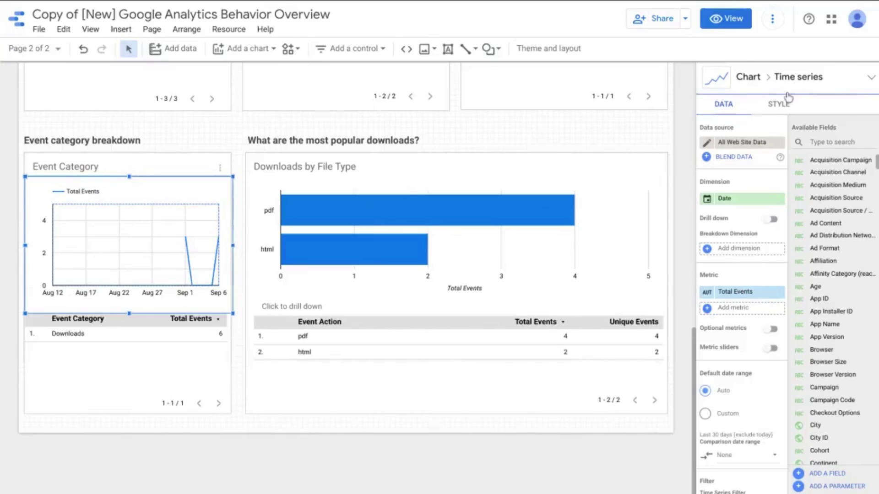
click(779, 105)
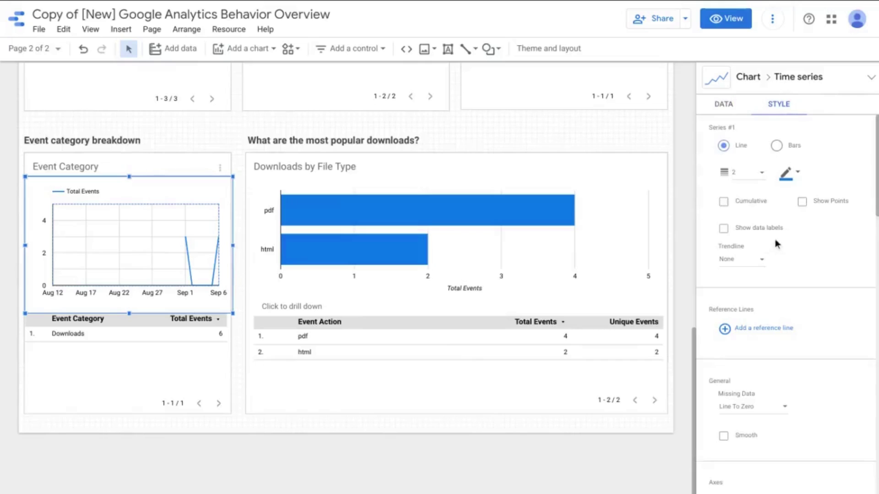
scroll(776, 244, down, 4)
scroll(776, 245, down, 5)
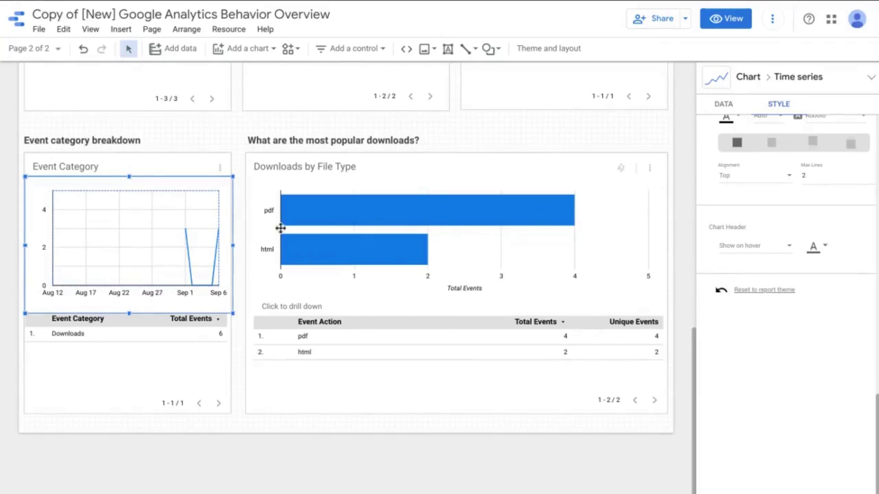
- Shorten the time series chart so its lower edge lines up with that of the neighbouring bar chart
click(355, 237)
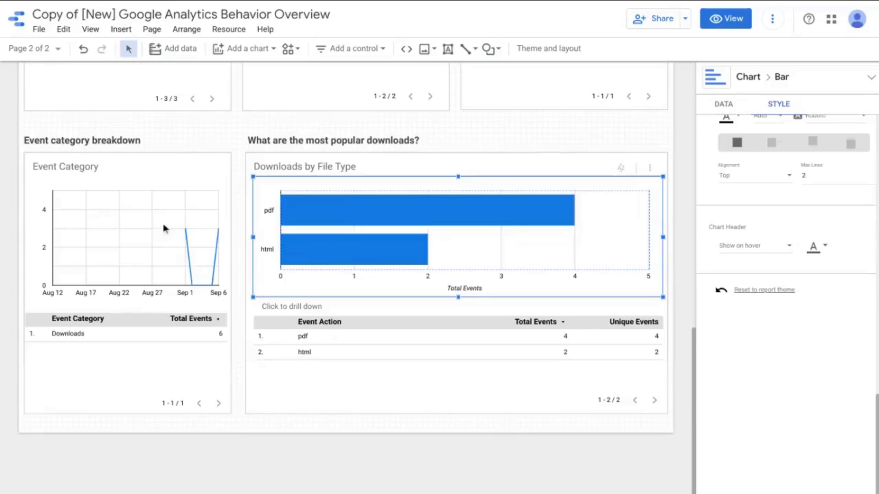
click(124, 226)
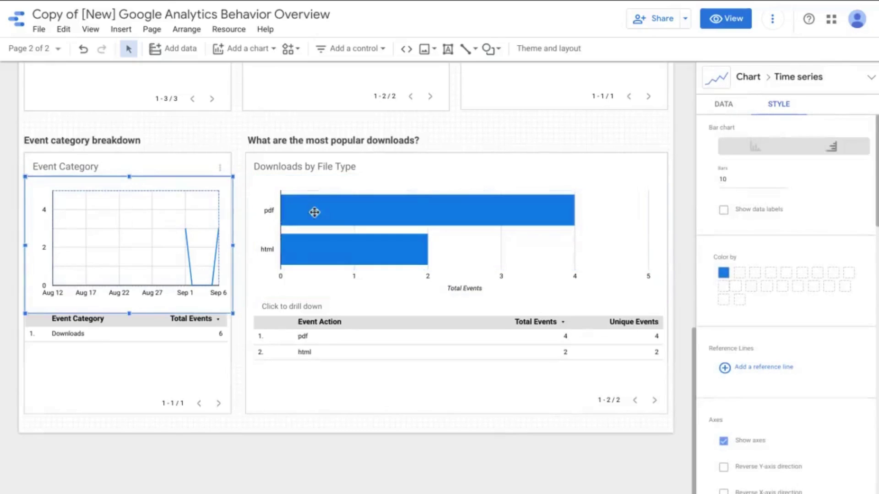
click(363, 237)
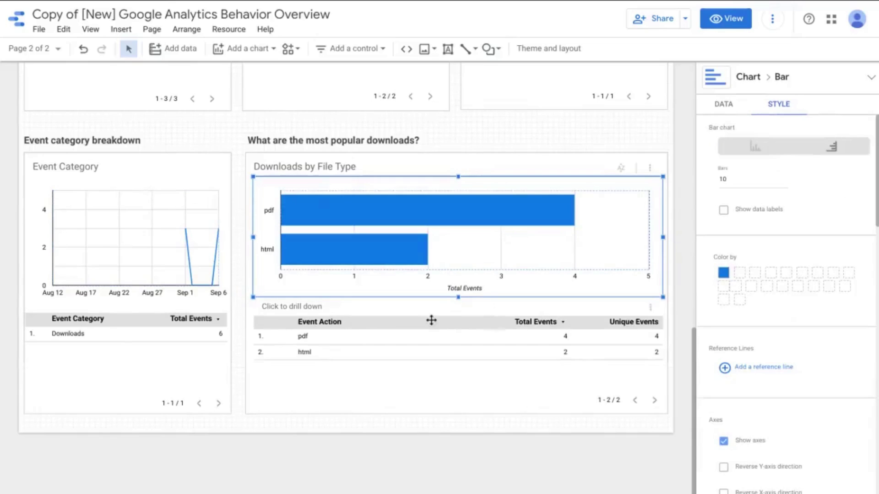
click(201, 289)
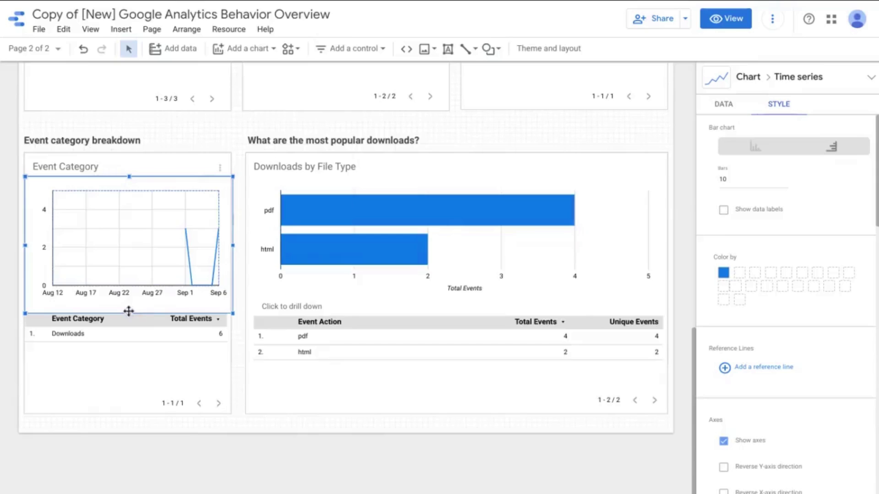
mouse_move(128, 306)
mouse_down()
mouse_move(130, 288)
mouse_move(131, 298)
mouse_up()
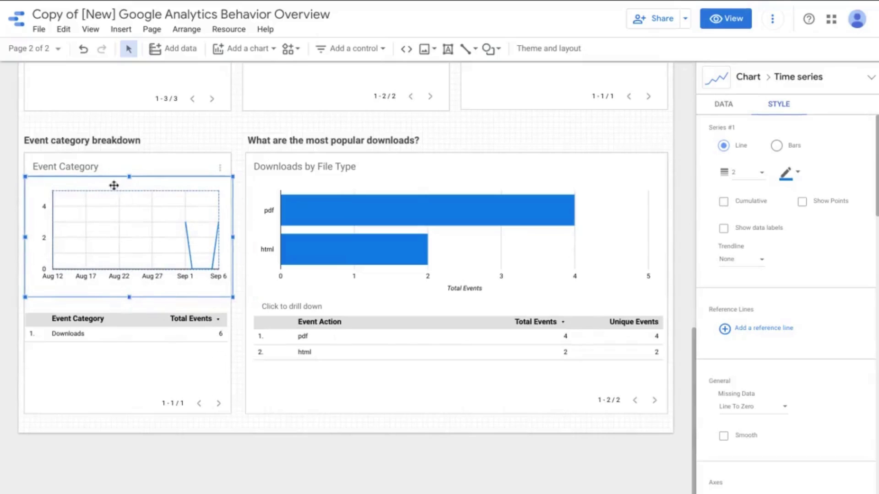
- Replace the Event Category heading above the time series chart with "Downloads Over TIme"
double_click(94, 168)
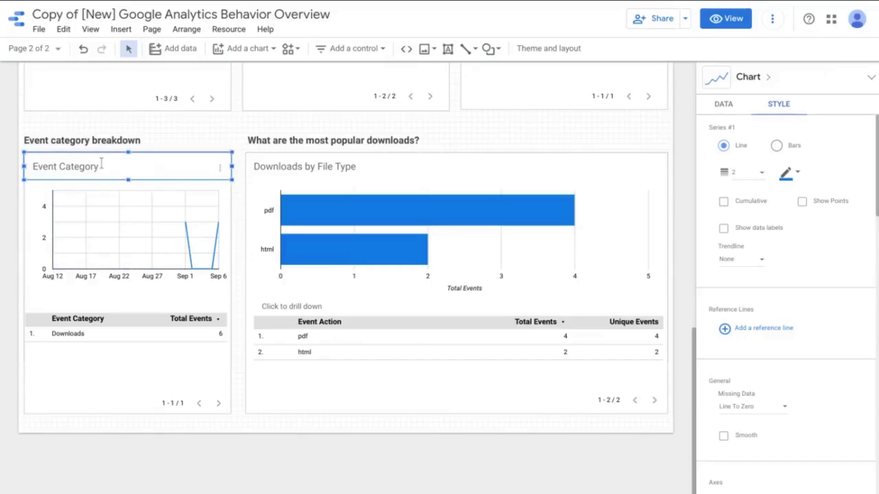
double_click(84, 166)
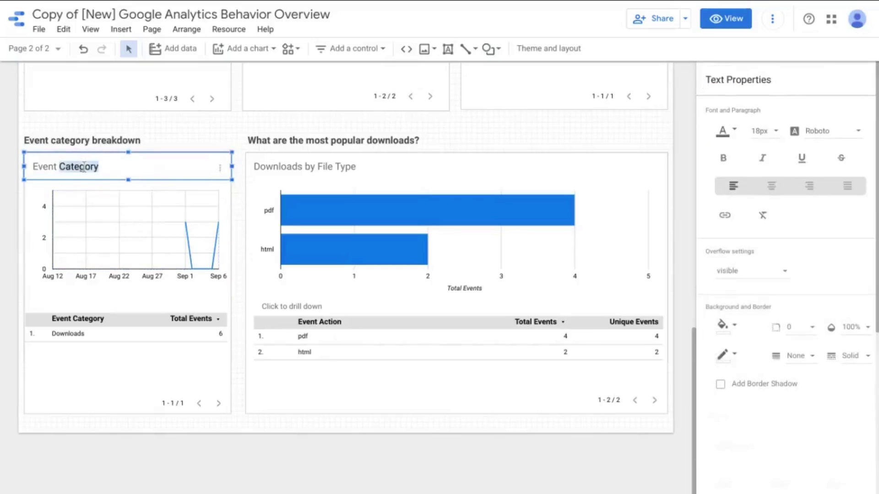
triple_click(83, 167)
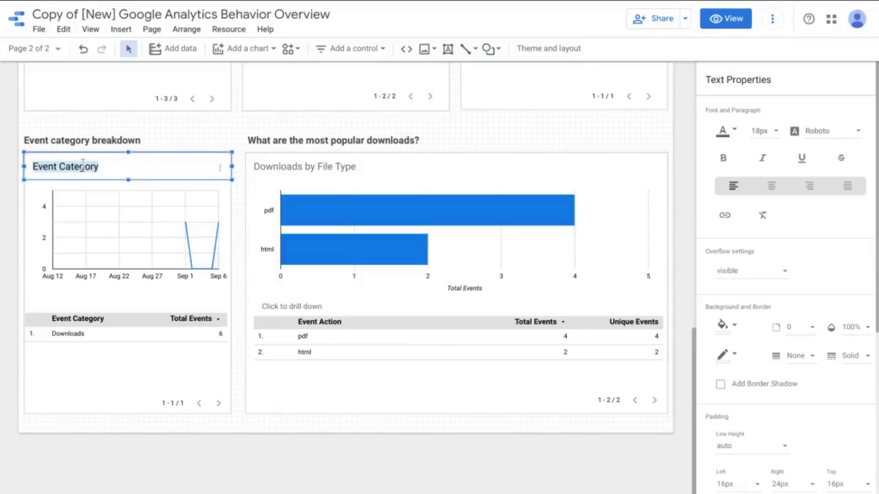
text(Downloads Over TIme)
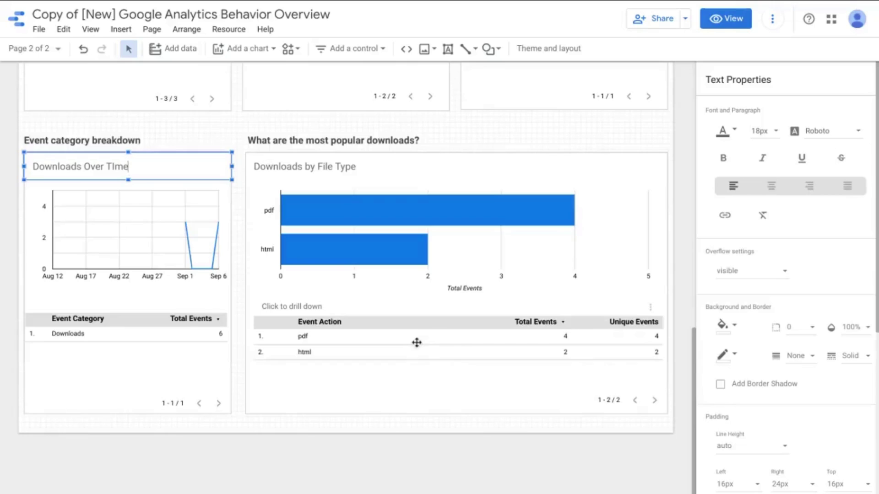
- Enable drill down on the Event Category table under the Downloads Over TIme chart
click(55, 349)
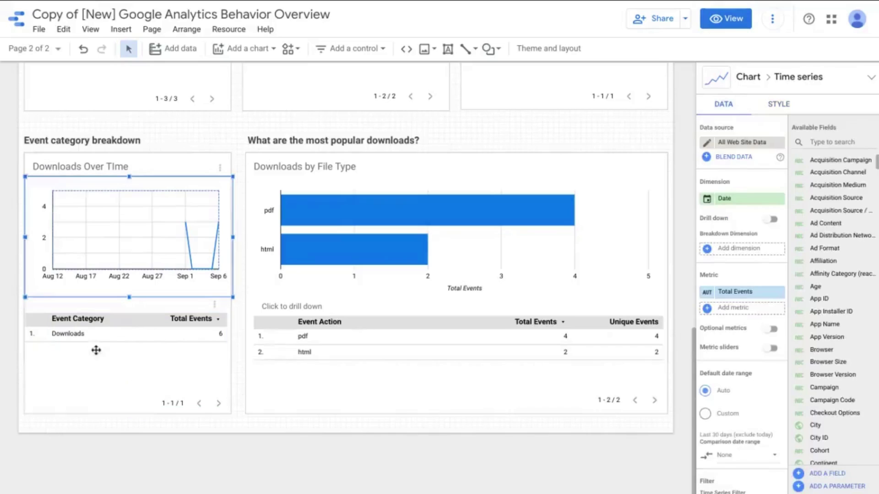
click(99, 345)
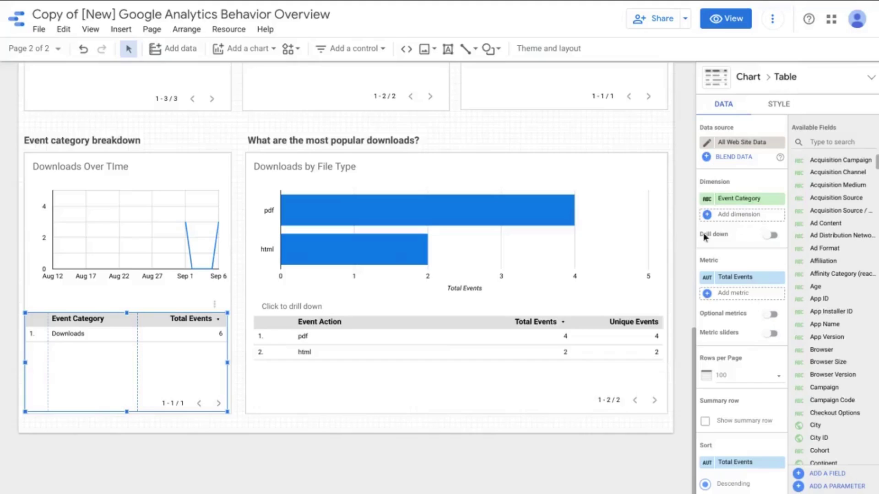
click(770, 237)
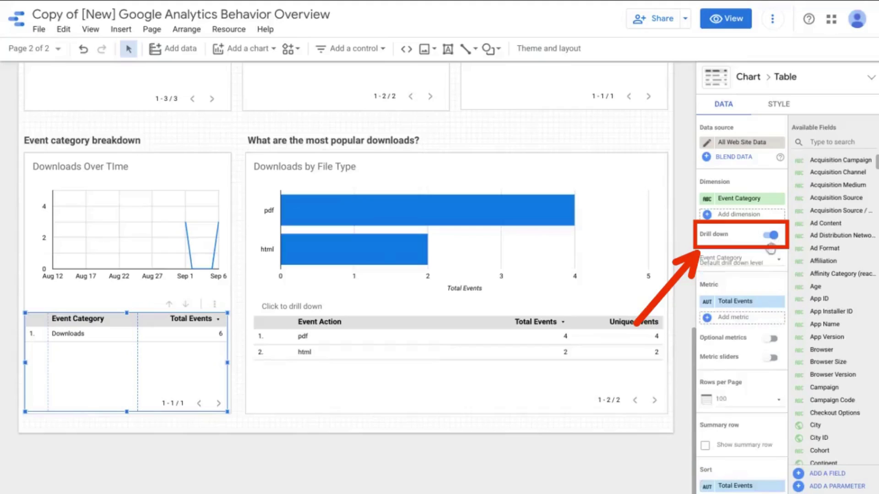
- Enable drill down on the Event Action table and raise its upper edge to line up with the Event Category table
click(369, 344)
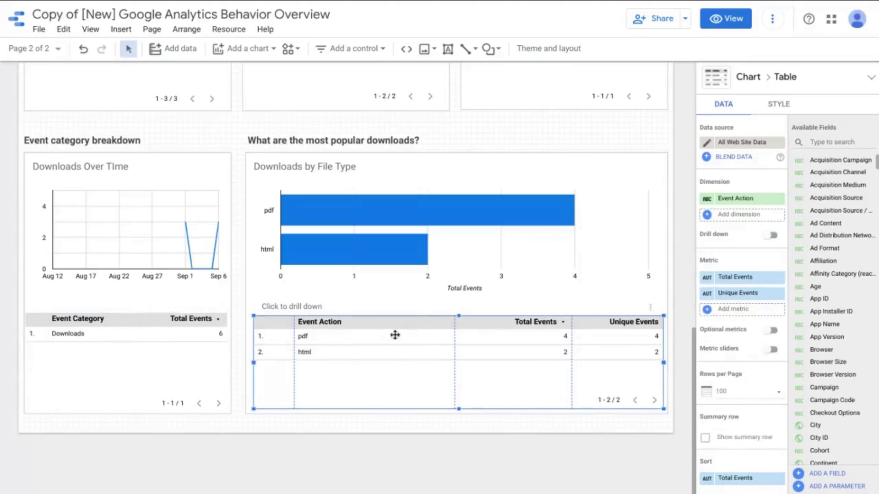
click(771, 236)
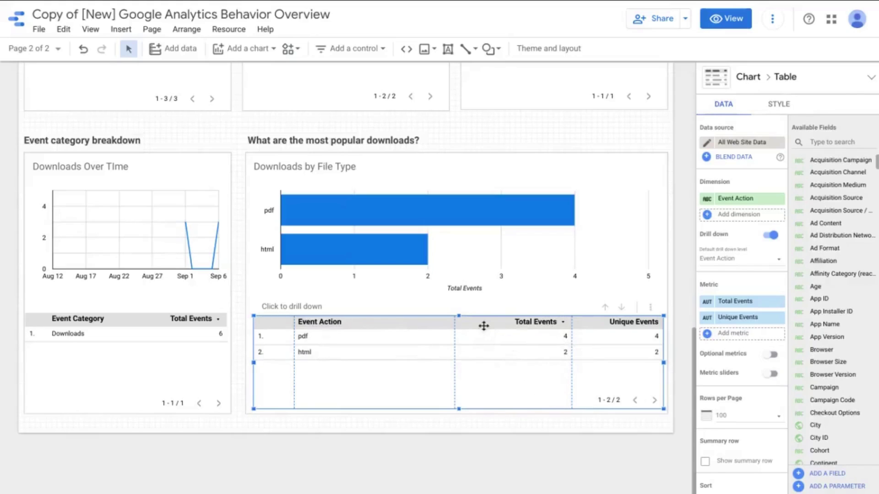
drag(458, 316, 458, 313)
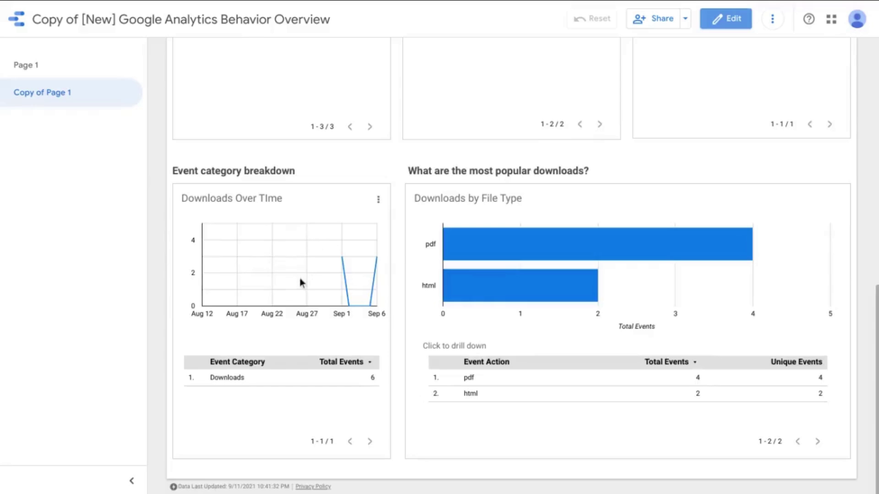
- Review the downloads charts in view mode, drilling the Event Action table down to Event Label and back up
mouse_move(345, 258)
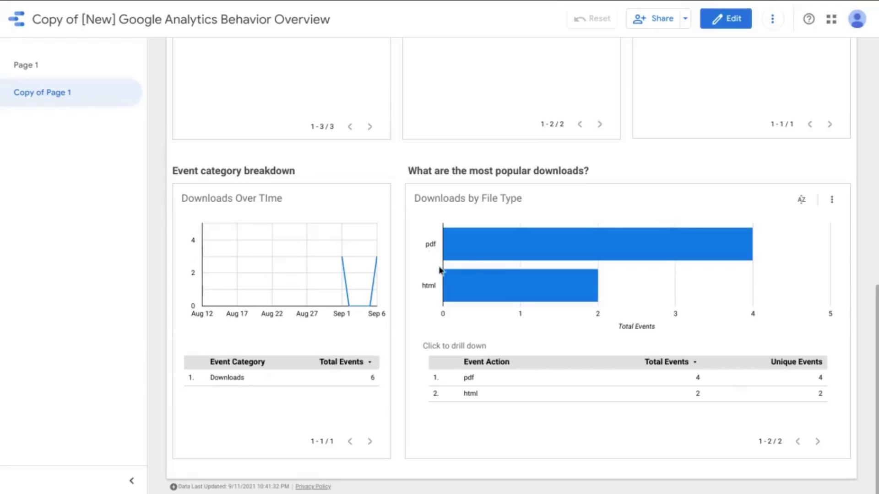
mouse_move(578, 255)
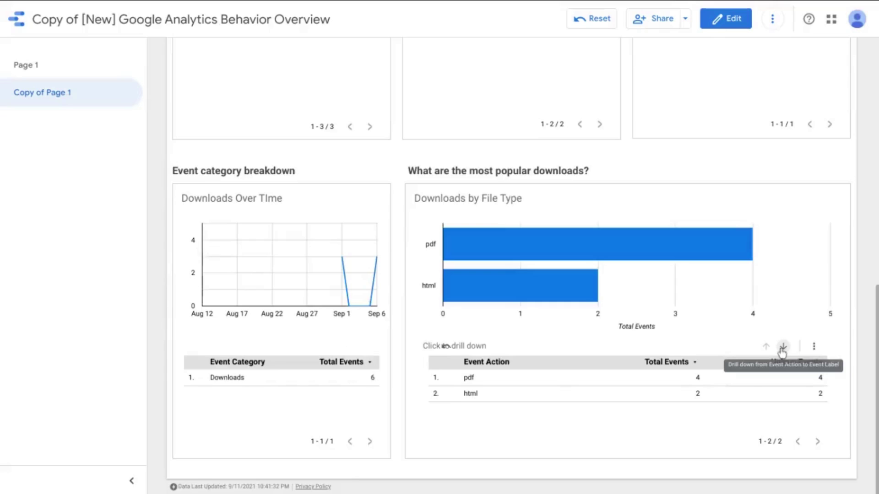
click(782, 348)
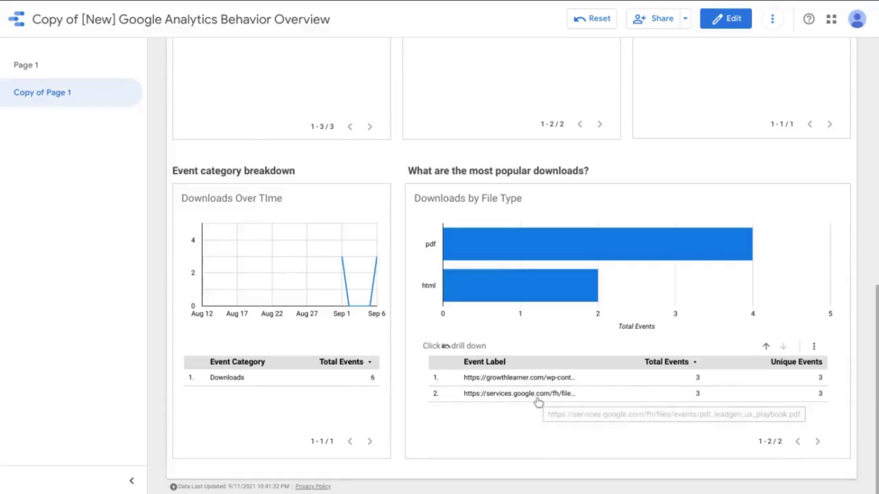
click(766, 347)
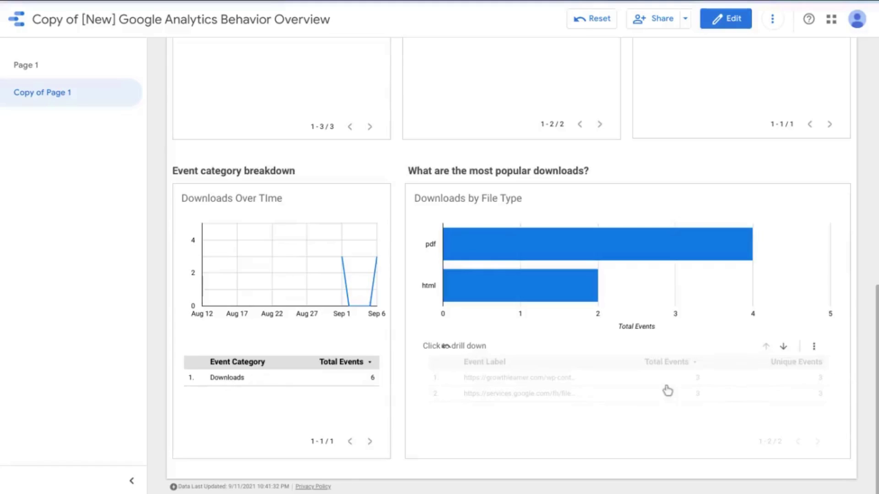